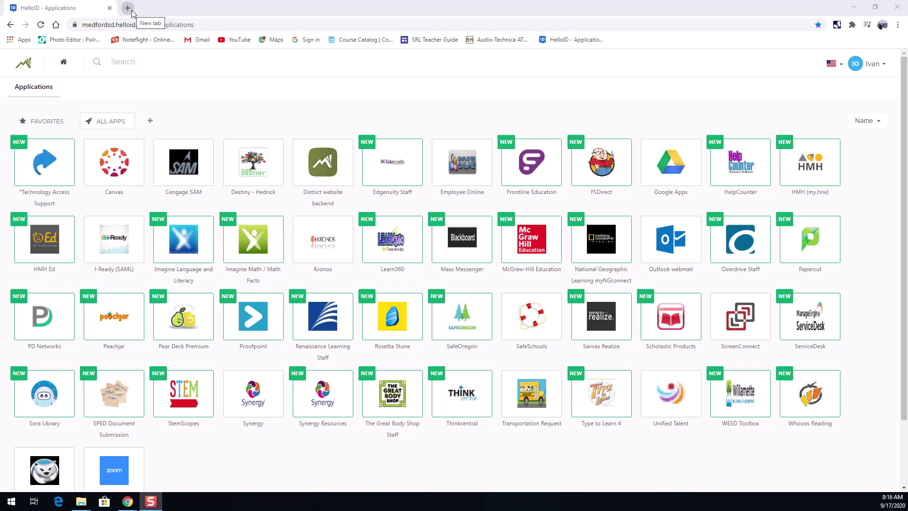
Search Google Images for horse in a new tab and preview a couple of results
{"action": "left_click", "coordinate": [128, 8]}
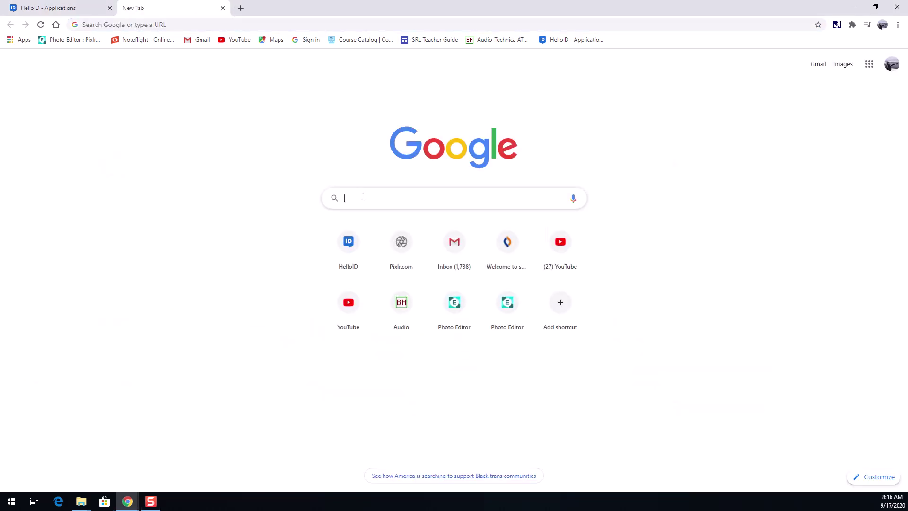
{"action": "type", "text": "horse"}
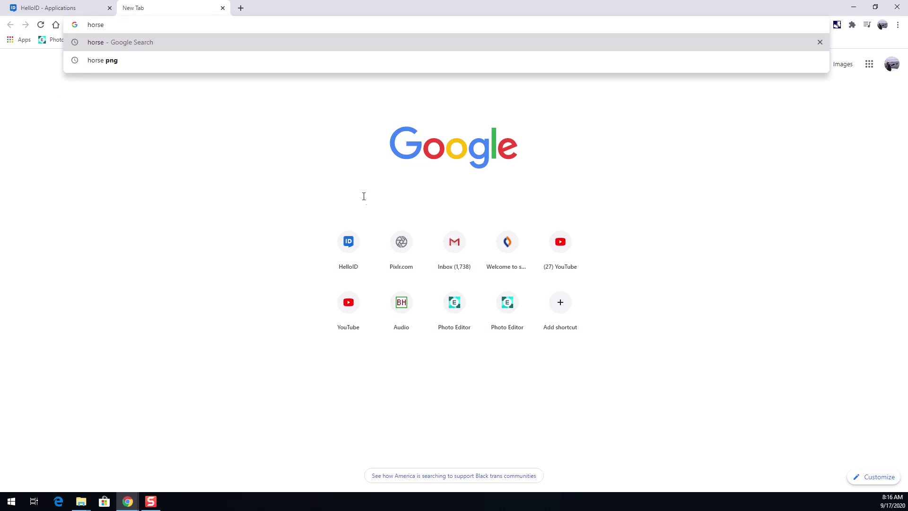
{"action": "key", "text": "Return"}
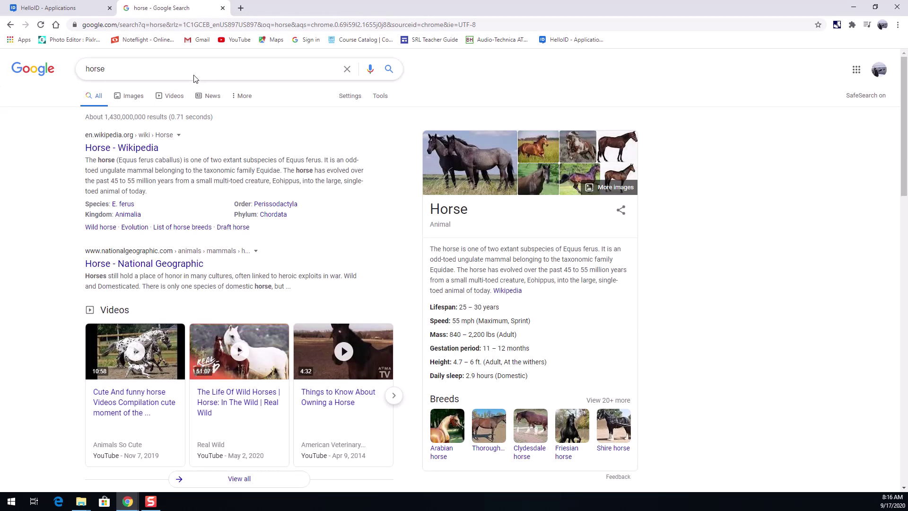
{"action": "left_click", "coordinate": [128, 96]}
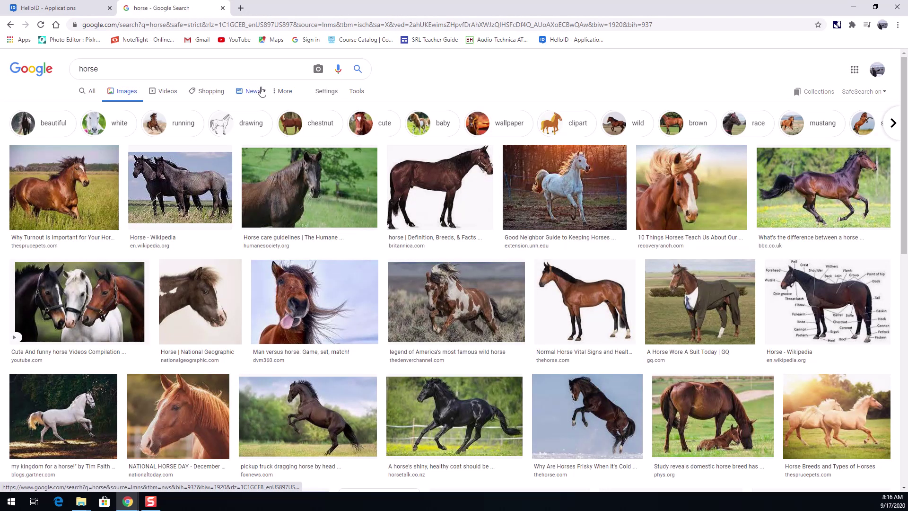
{"action": "left_click", "coordinate": [74, 192]}
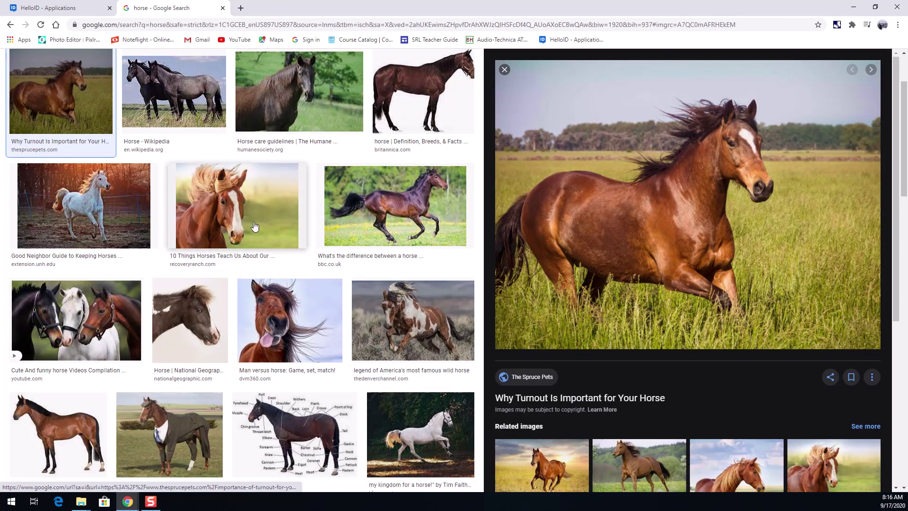
{"action": "left_click", "coordinate": [80, 433]}
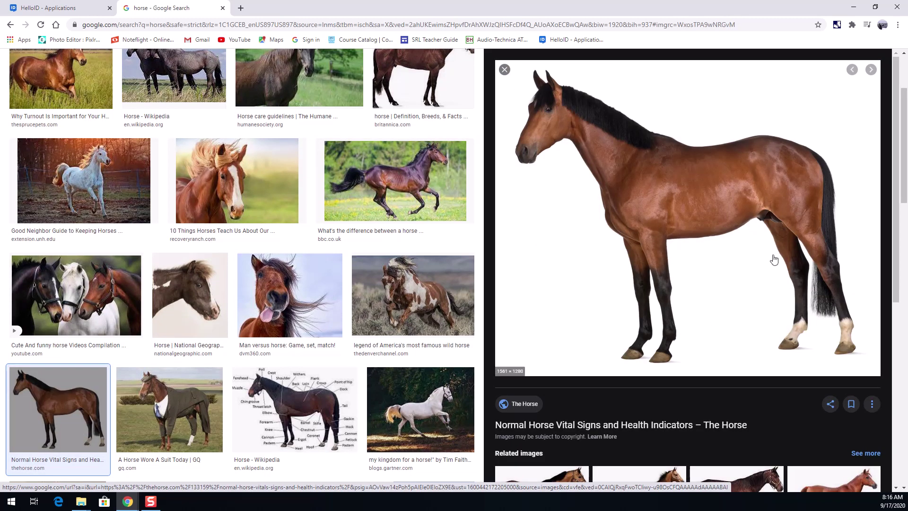
Refine the image search to 'horse png'
{"action": "scroll", "coordinate": [232, 256], "scroll_direction": "up", "scroll_amount": 3}
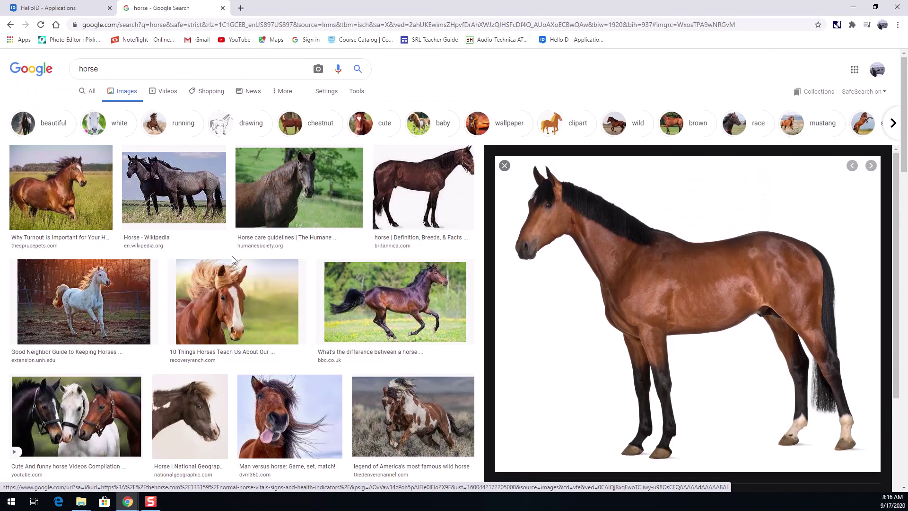
{"action": "left_click", "coordinate": [118, 66]}
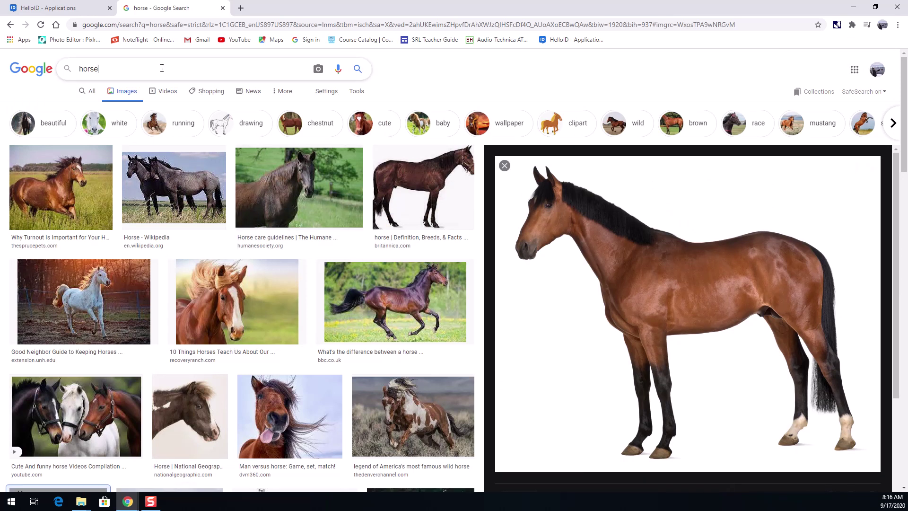
{"action": "type", "text": "png"}
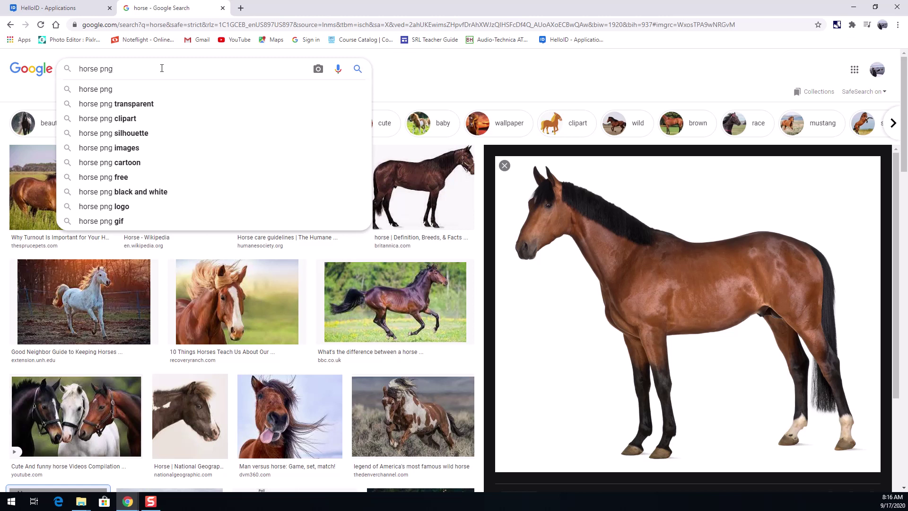
{"action": "key", "text": "Return"}
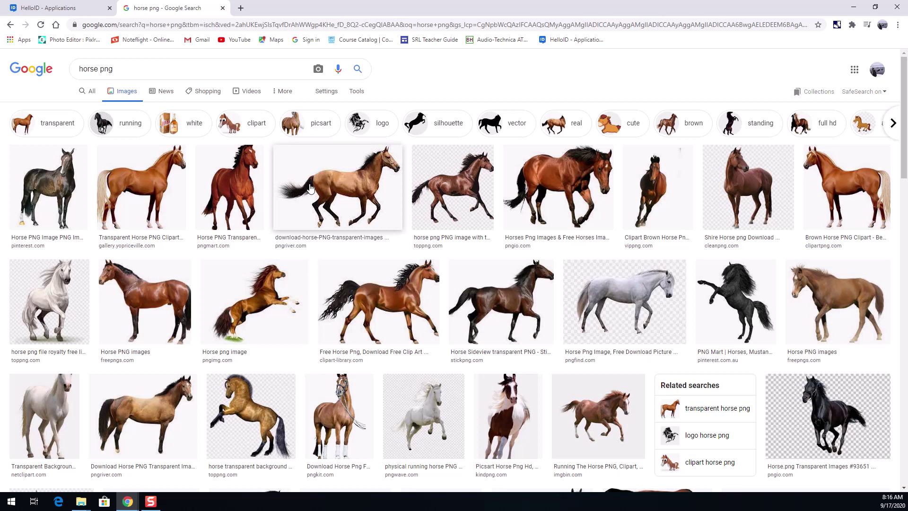
Preview the galloping buckskin horse PNG and select 'png' in the query for removal
{"action": "left_click", "coordinate": [349, 190]}
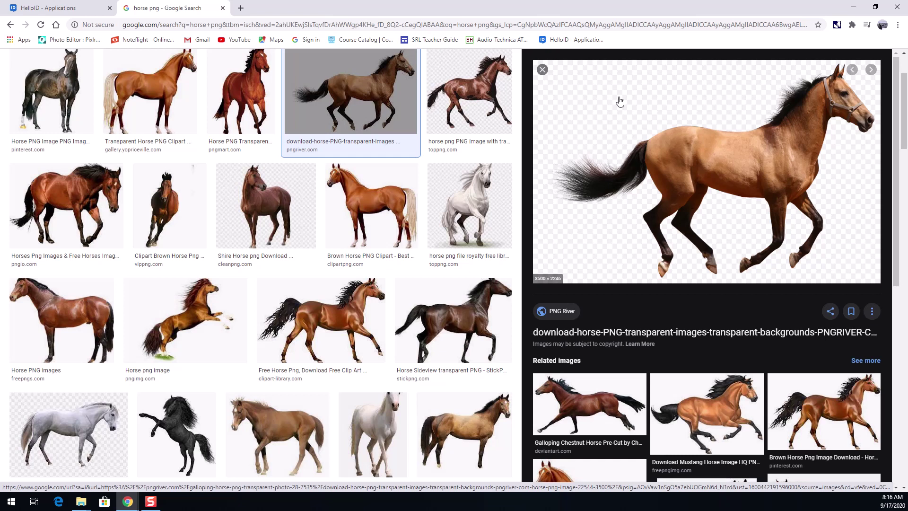
{"action": "scroll", "coordinate": [142, 95], "scroll_direction": "up", "scroll_amount": 2}
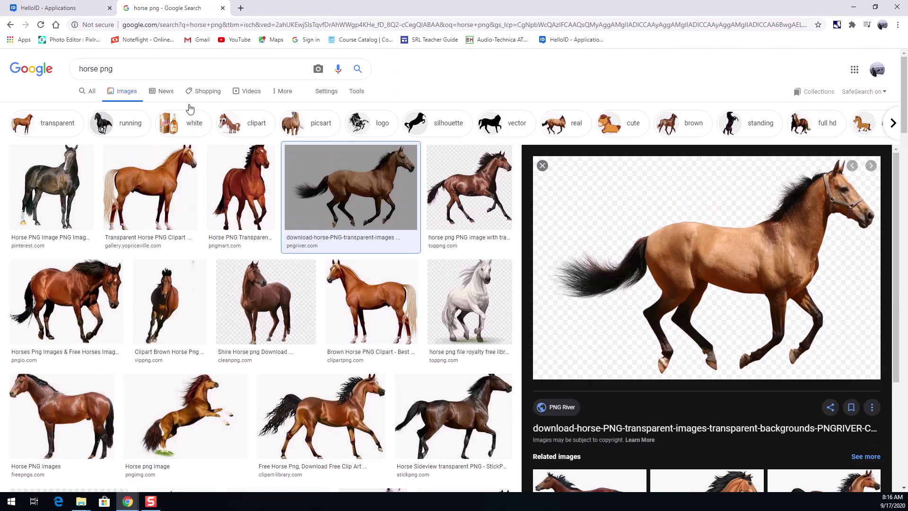
{"action": "left_click_drag", "start_coordinate": [148, 72], "coordinate": [94, 81]}
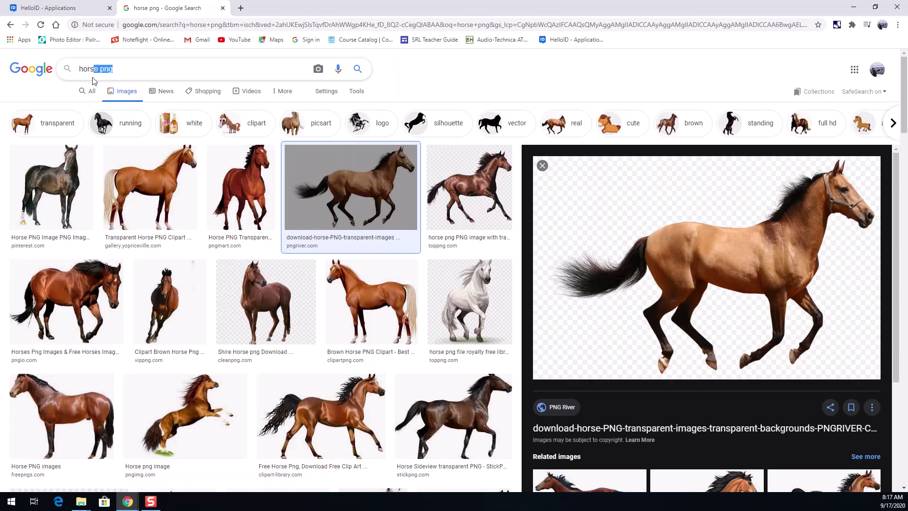
Search plain 'horse' images and preview the rearing dark bay horse in snow
{"action": "key", "text": "BackSpace"}
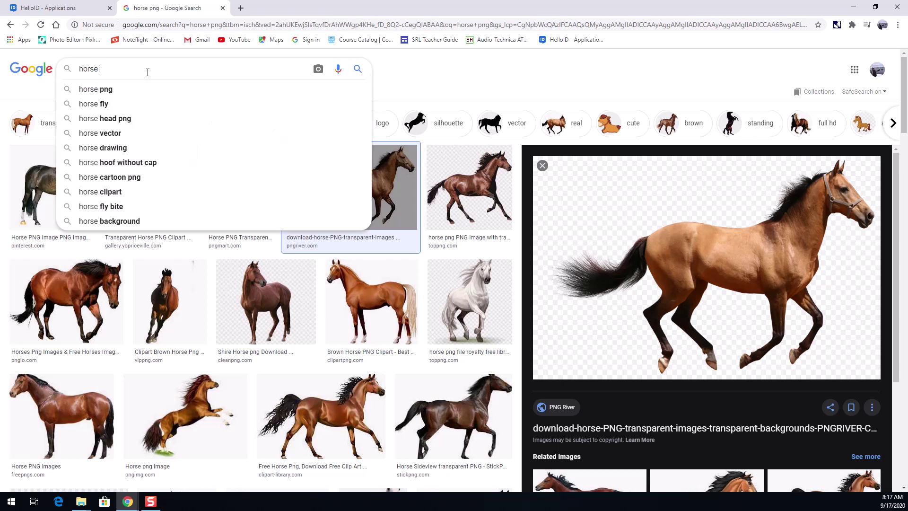
{"action": "key", "text": "Return"}
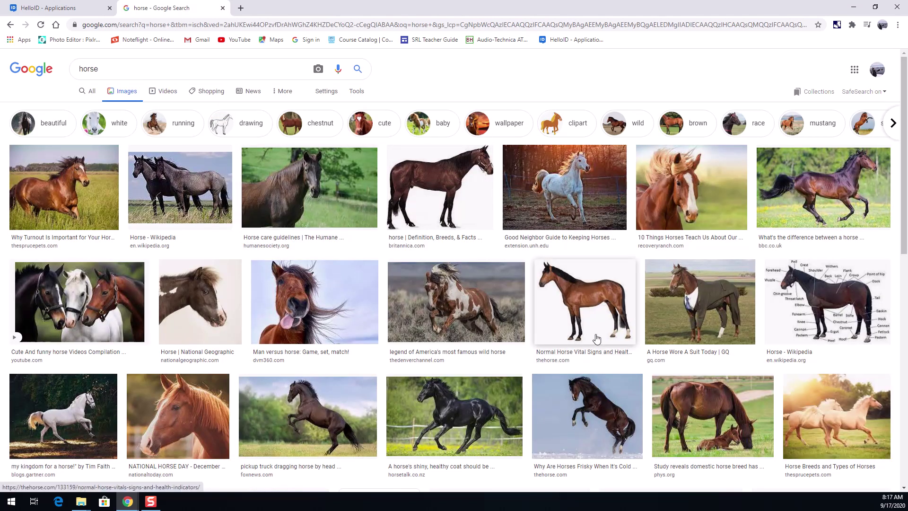
{"action": "scroll", "coordinate": [615, 379], "scroll_direction": "down", "scroll_amount": 1}
{"action": "left_click", "coordinate": [620, 361]}
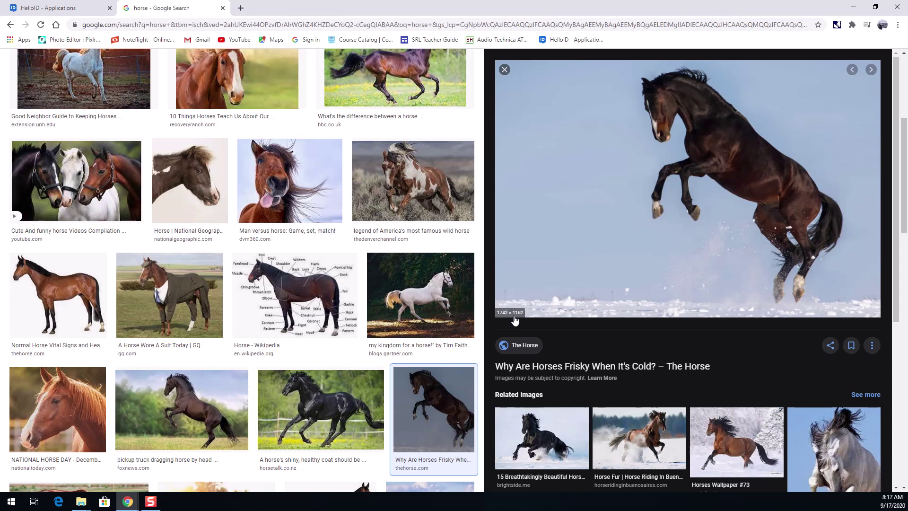
{"action": "right_click", "coordinate": [593, 184]}
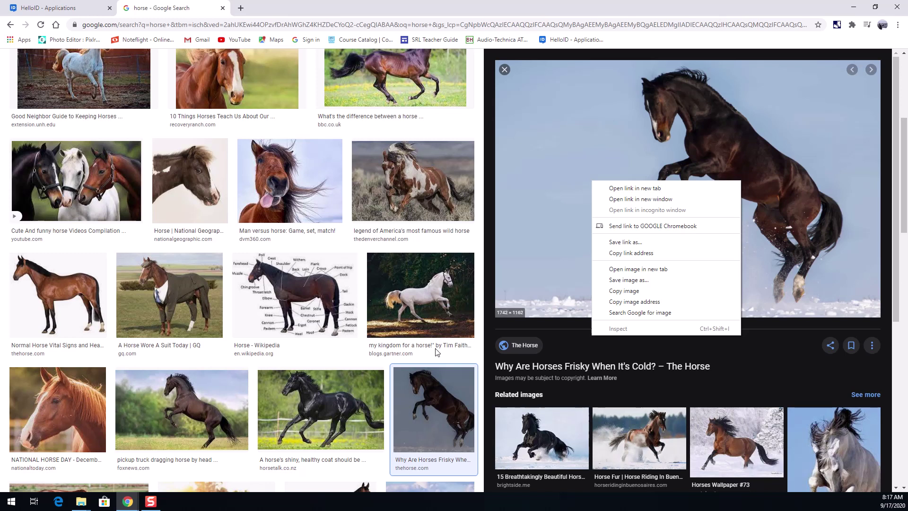
Save the snow horse image as Horse.jpg, replacing the existing file
{"action": "left_click", "coordinate": [659, 283]}
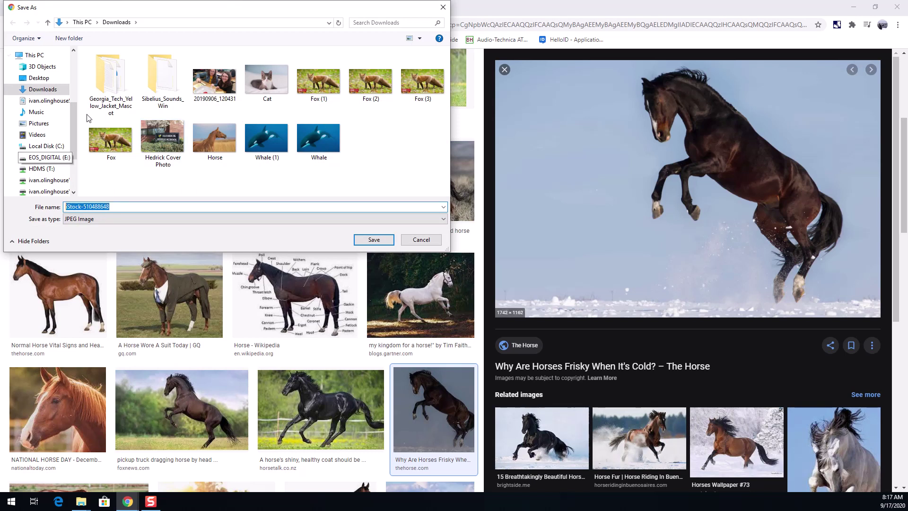
{"action": "type", "text": "Horse.jpg"}
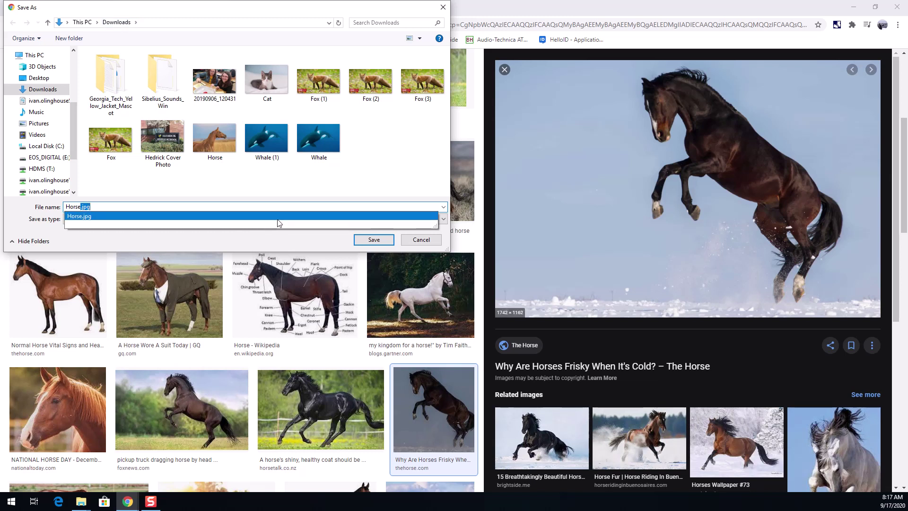
{"action": "left_click", "coordinate": [373, 240]}
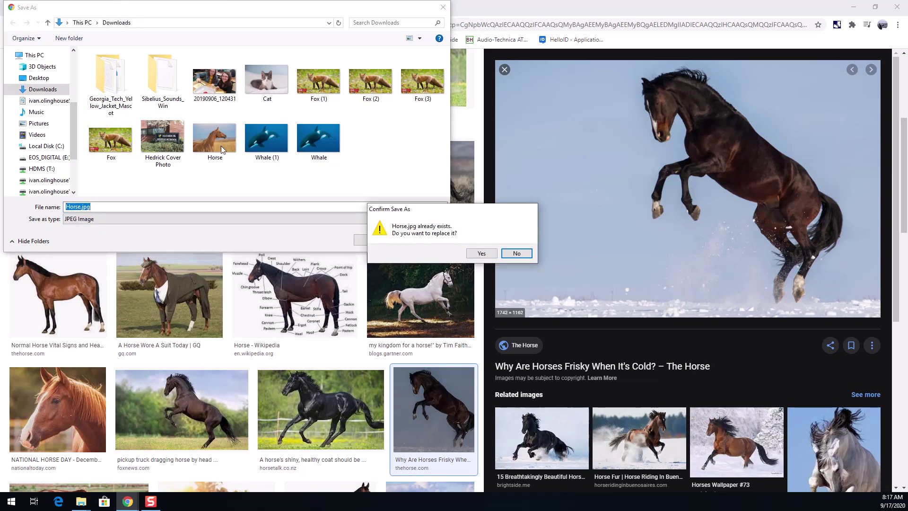
{"action": "left_click", "coordinate": [482, 255]}
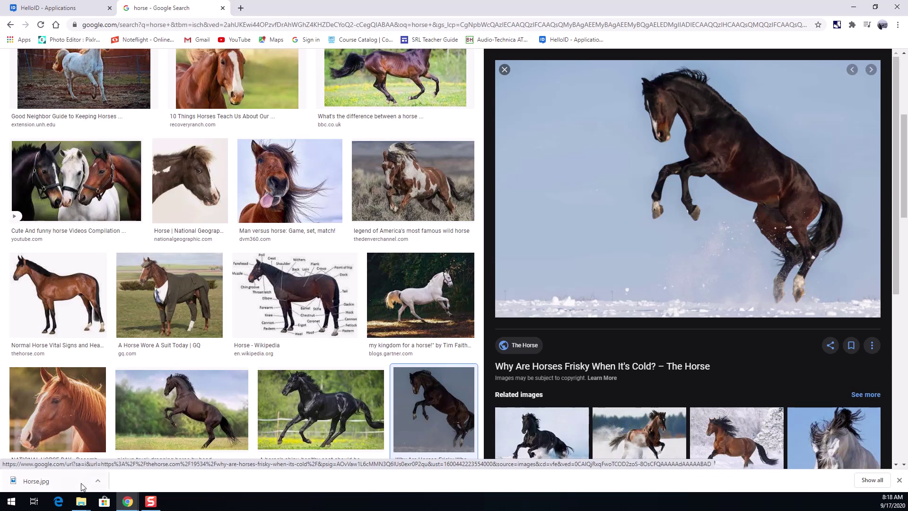
Show the downloaded Horse.jpg in its folder, then return to Chrome
{"action": "left_click", "coordinate": [98, 481]}
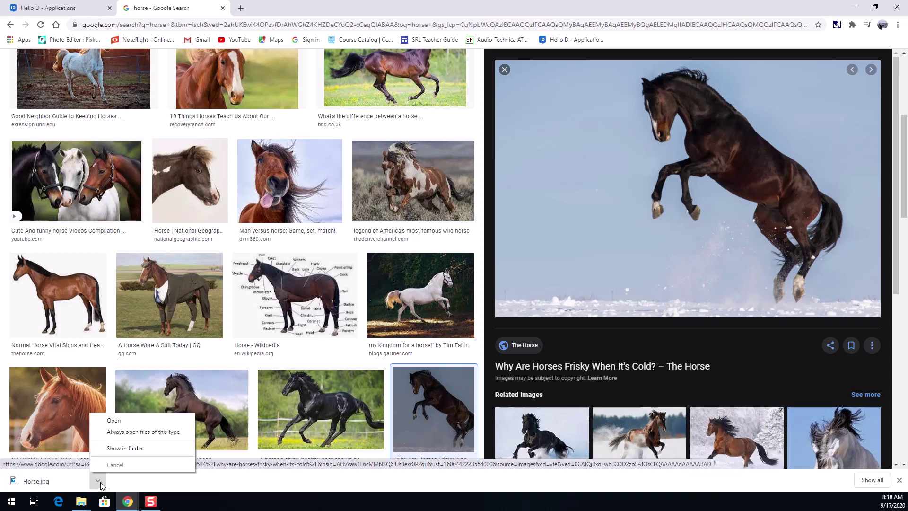
{"action": "left_click", "coordinate": [125, 448]}
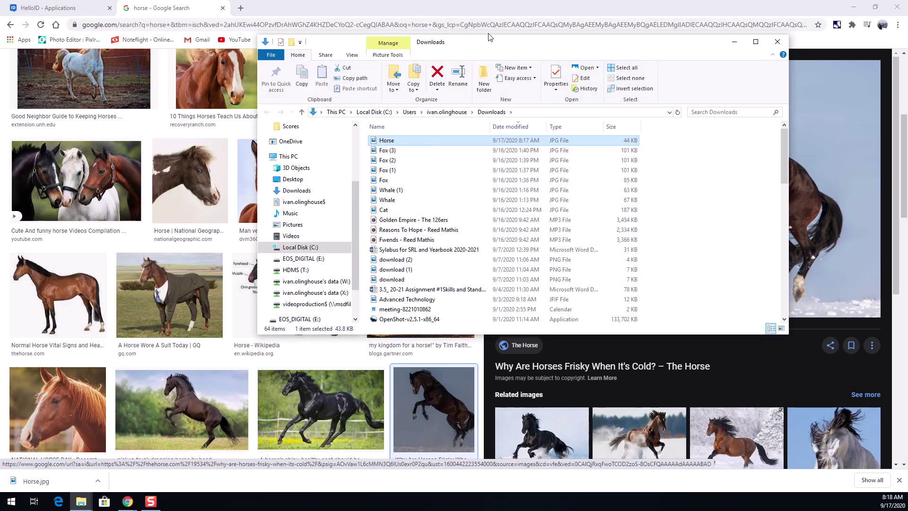
{"action": "left_click", "coordinate": [710, 9]}
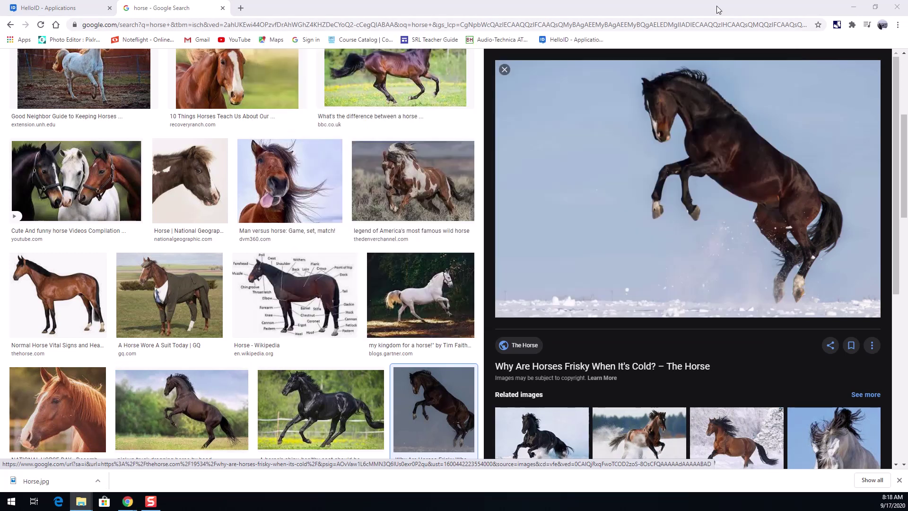
Load the Pixlr E editor at pixlr.com/e in a new tab
{"action": "left_click", "coordinate": [240, 8]}
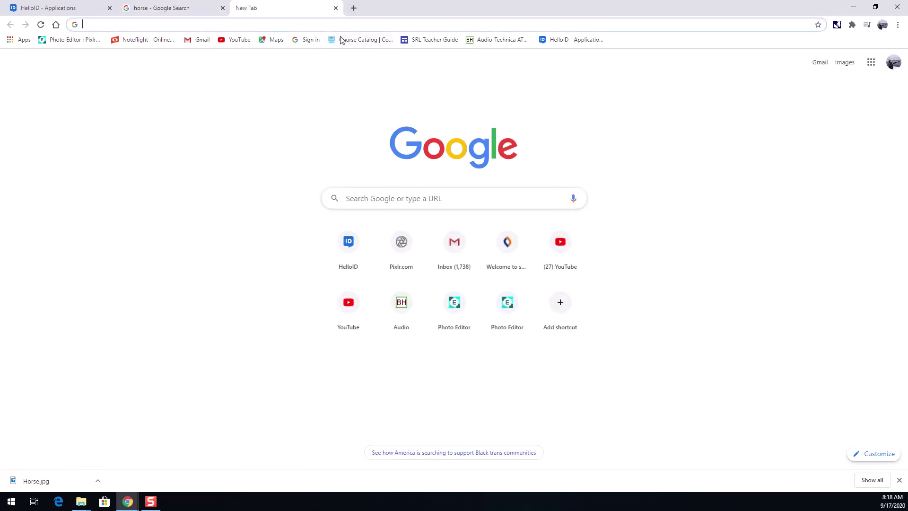
{"action": "type", "text": "pic"}
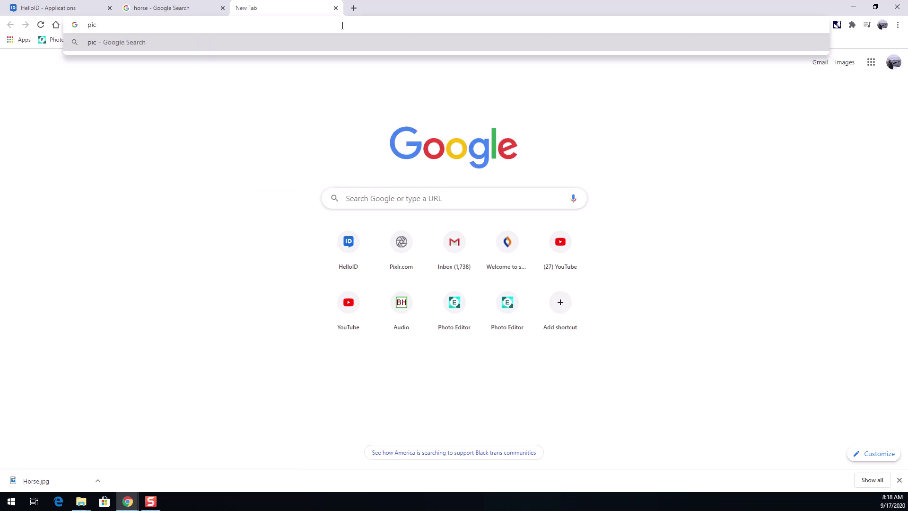
{"action": "type", "text": "xlr"}
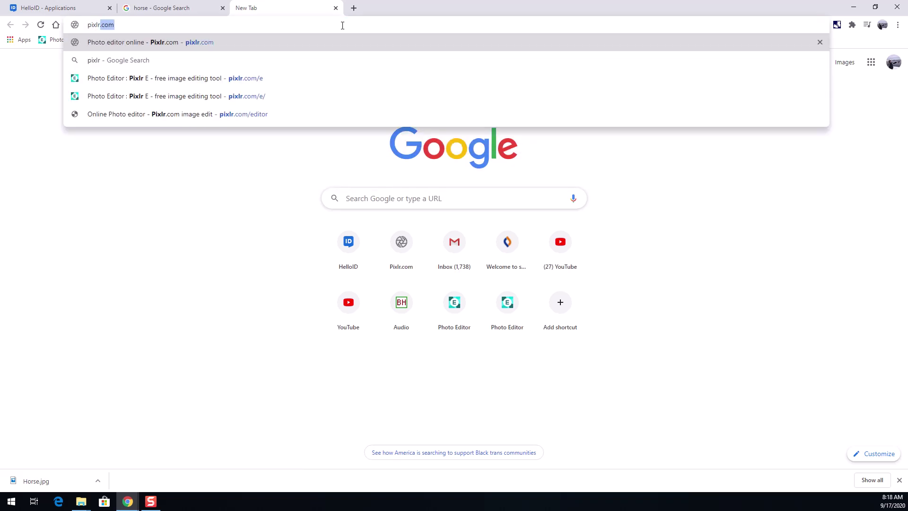
{"action": "type", "text": ".com"}
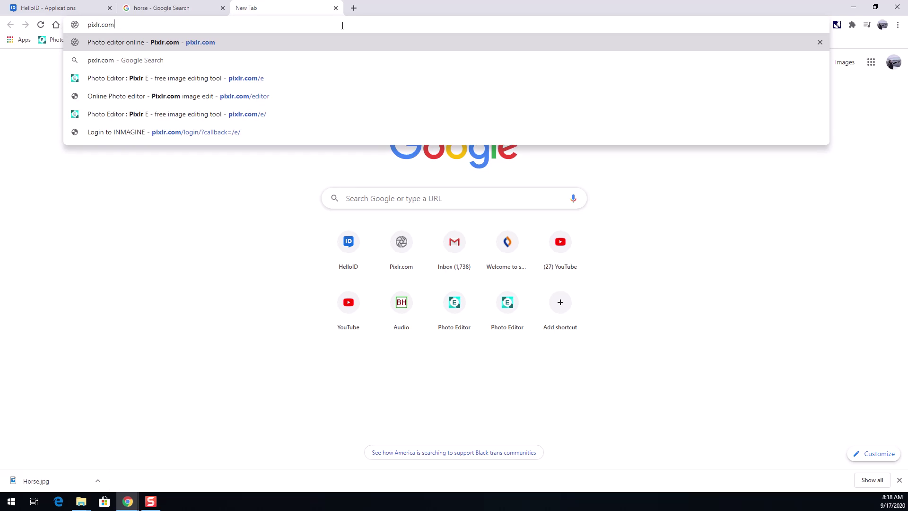
{"action": "type", "text": "/e"}
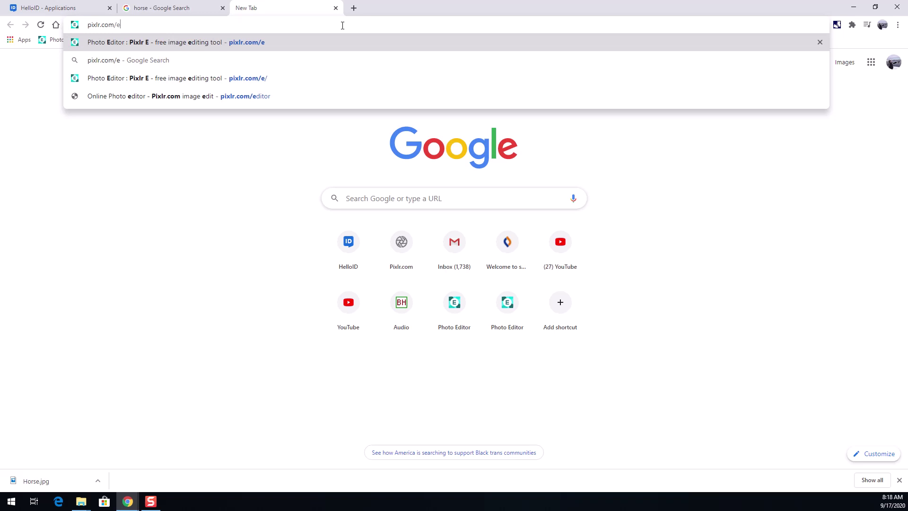
{"action": "key", "text": "BackSpace"}
{"action": "key", "text": "BackSpace"}
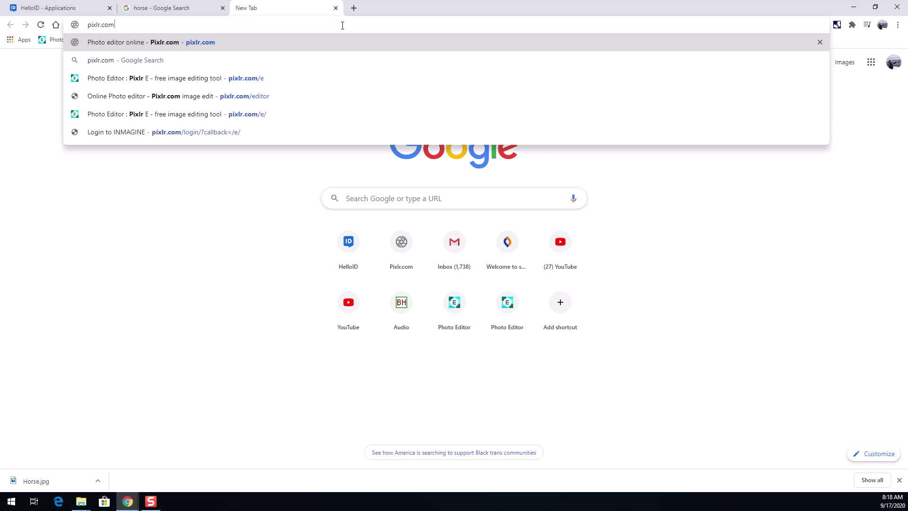
{"action": "key", "text": "Return"}
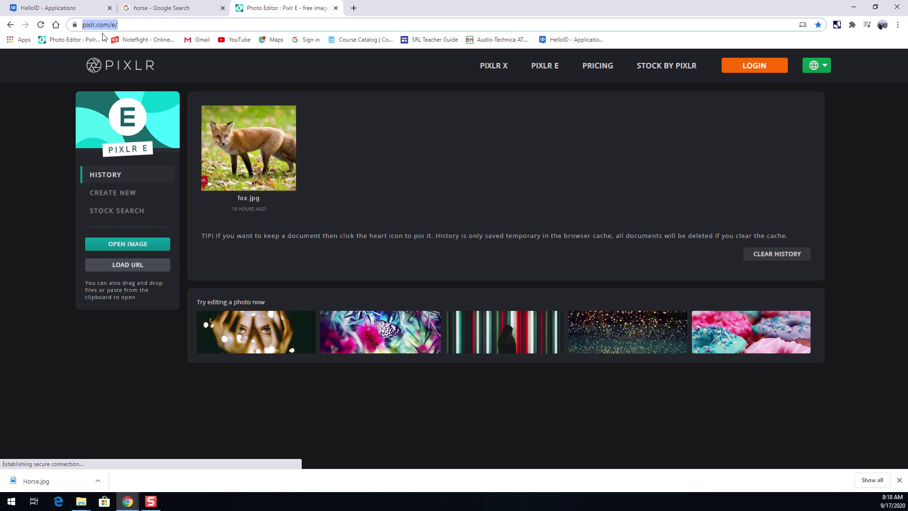
Remove fox.jpg from Pixlr's history and open Horse.jpg from Downloads
{"action": "mouse_move", "coordinate": [292, 159]}
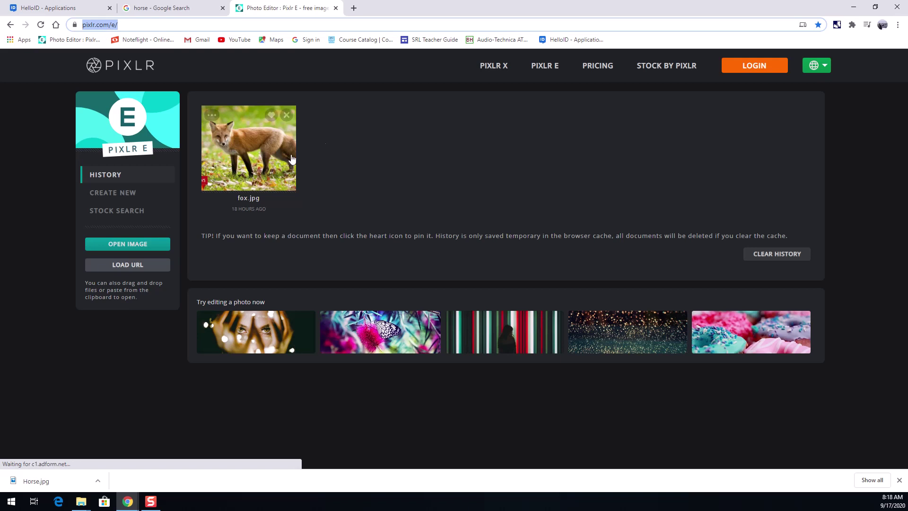
{"action": "left_click", "coordinate": [287, 115]}
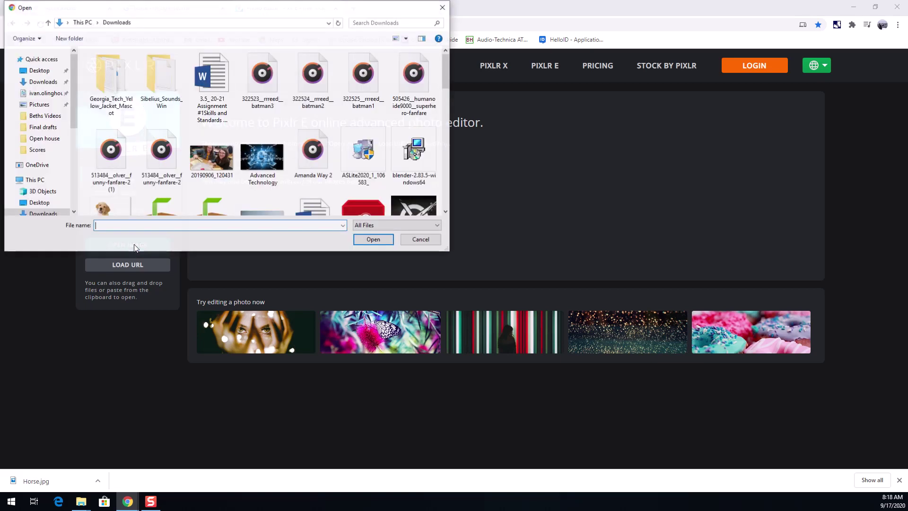
{"action": "scroll", "coordinate": [346, 143], "scroll_direction": "down", "scroll_amount": 4}
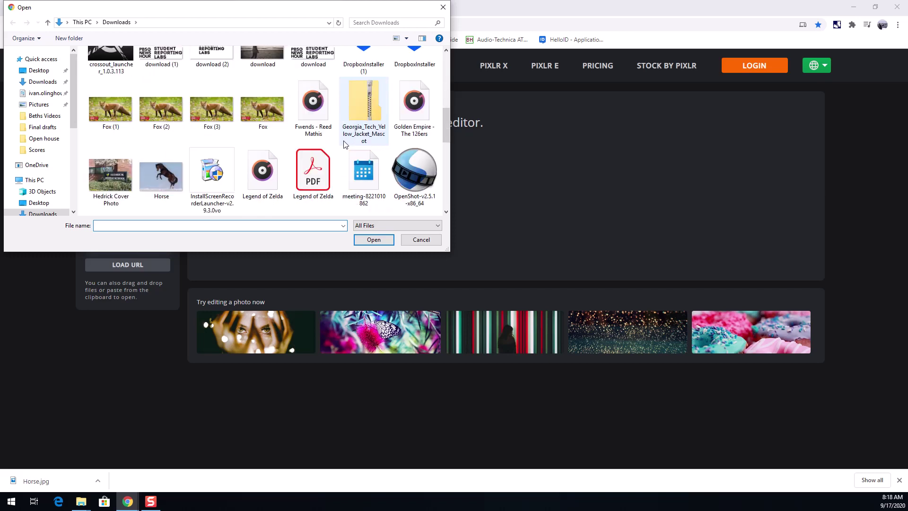
{"action": "scroll", "coordinate": [345, 143], "scroll_direction": "up", "scroll_amount": 1}
{"action": "scroll", "coordinate": [251, 173], "scroll_direction": "down", "scroll_amount": 2}
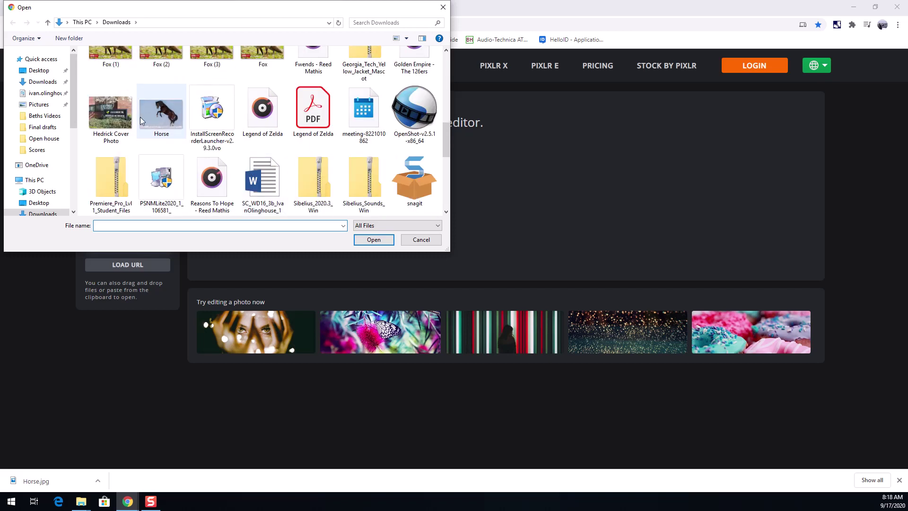
{"action": "left_click", "coordinate": [157, 117]}
{"action": "left_click", "coordinate": [373, 239]}
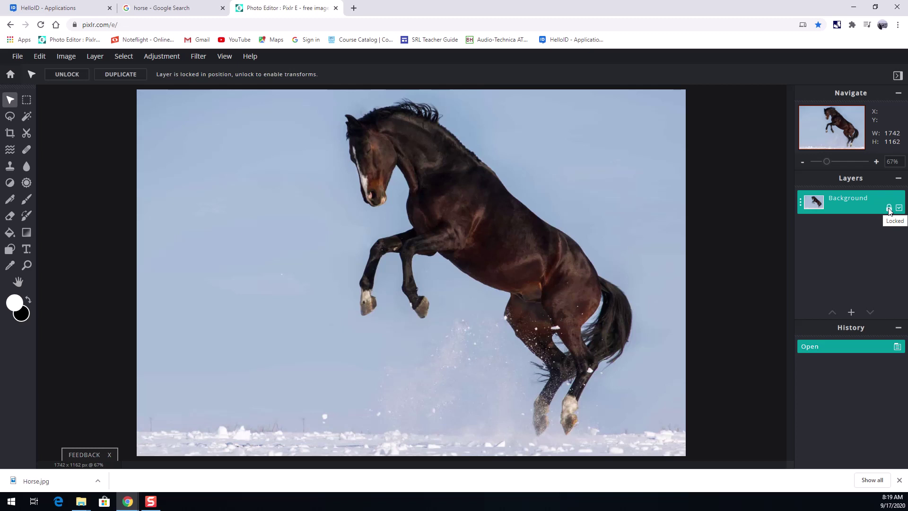
Unlock the snow horse photo's Background layer in the Layers panel
{"action": "left_click", "coordinate": [889, 209]}
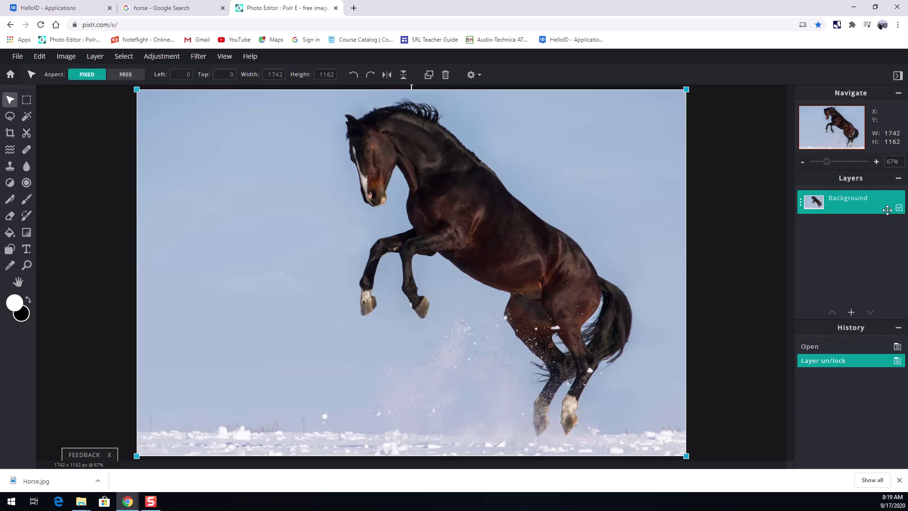
Select the blue sky with the Magic Wand at tolerance 32 and delete it to transparency
{"action": "left_click", "coordinate": [26, 120]}
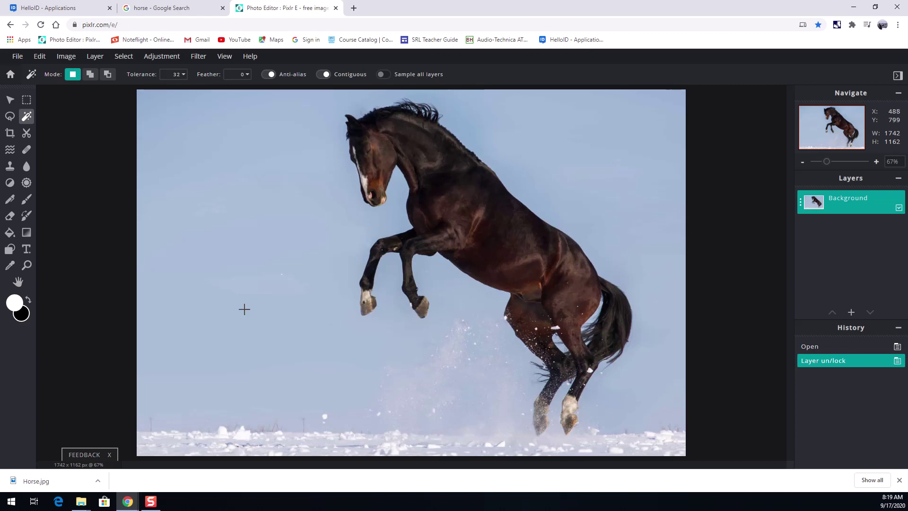
{"action": "left_click", "coordinate": [251, 184]}
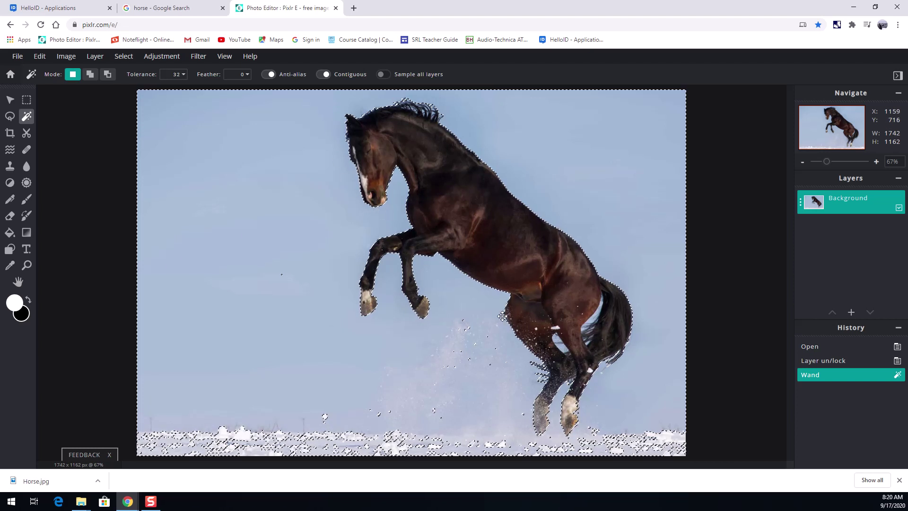
{"action": "scroll", "coordinate": [508, 333], "scroll_direction": "up", "scroll_amount": 5}
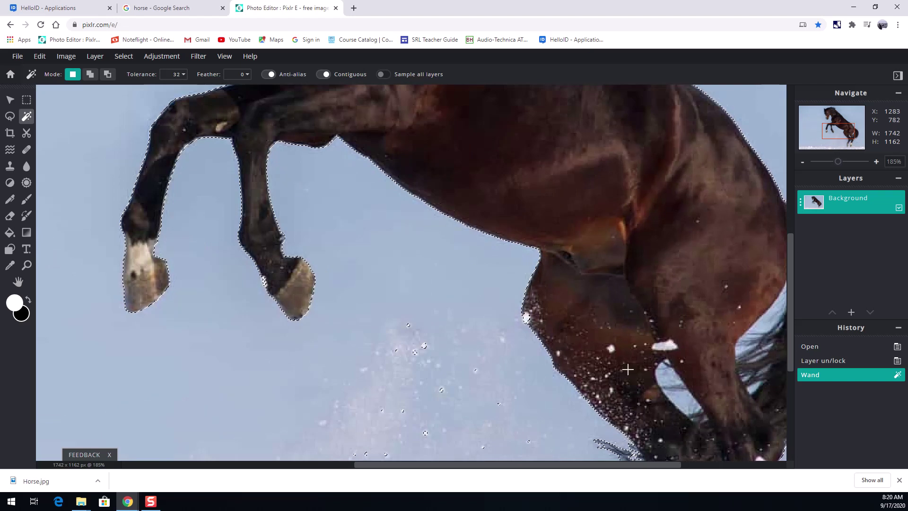
{"action": "scroll", "coordinate": [663, 380], "scroll_direction": "down", "scroll_amount": 5}
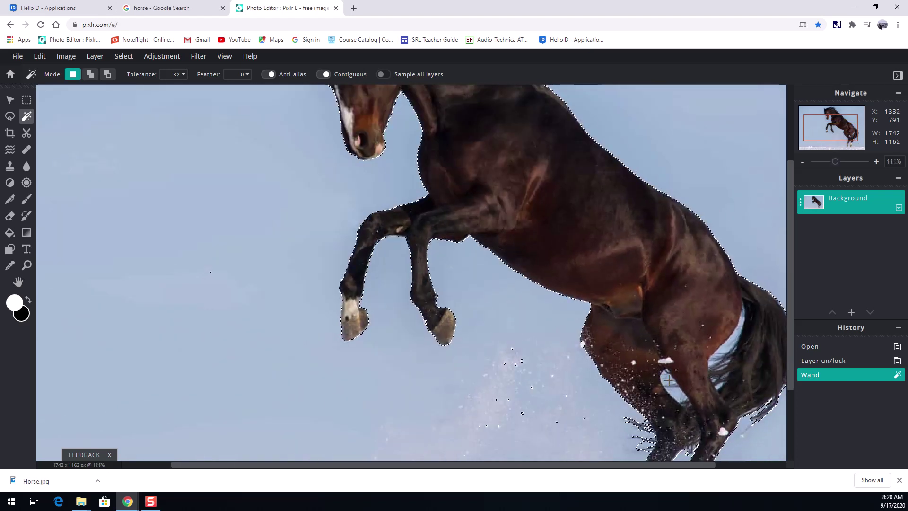
{"action": "scroll", "coordinate": [679, 402], "scroll_direction": "down", "scroll_amount": 1}
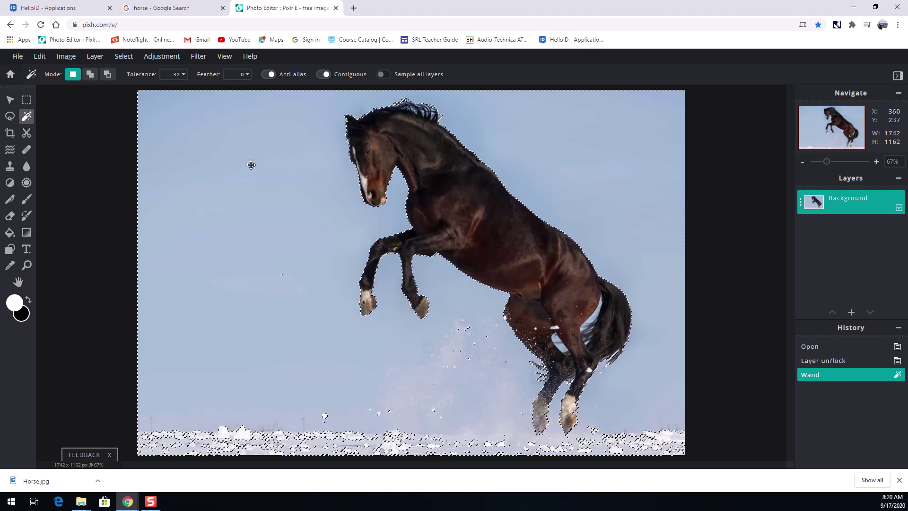
{"action": "key", "text": "Delete"}
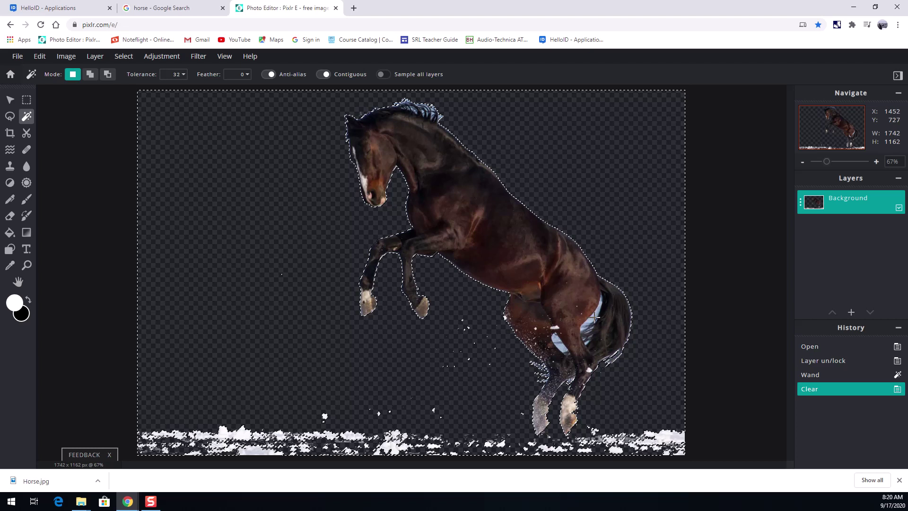
{"action": "scroll", "coordinate": [591, 319], "scroll_direction": "up", "scroll_amount": 3}
{"action": "left_click", "coordinate": [625, 355]}
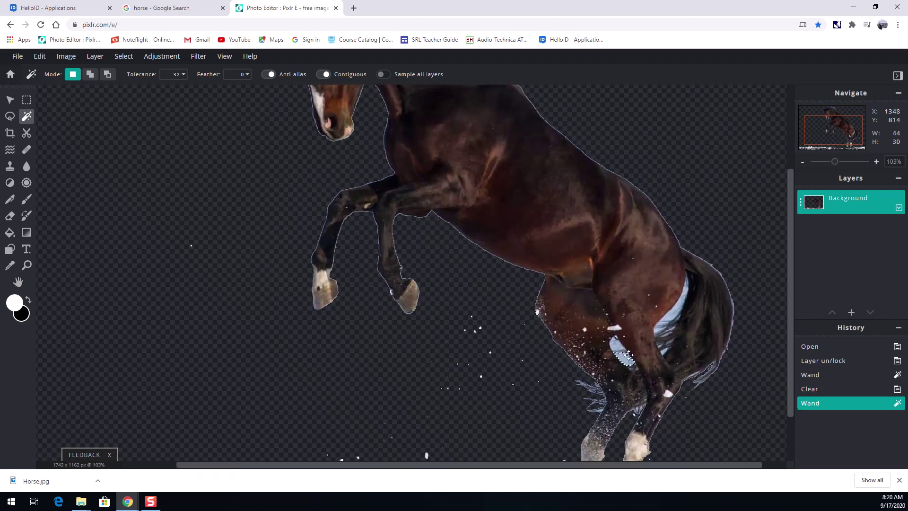
{"action": "left_click", "coordinate": [676, 315]}
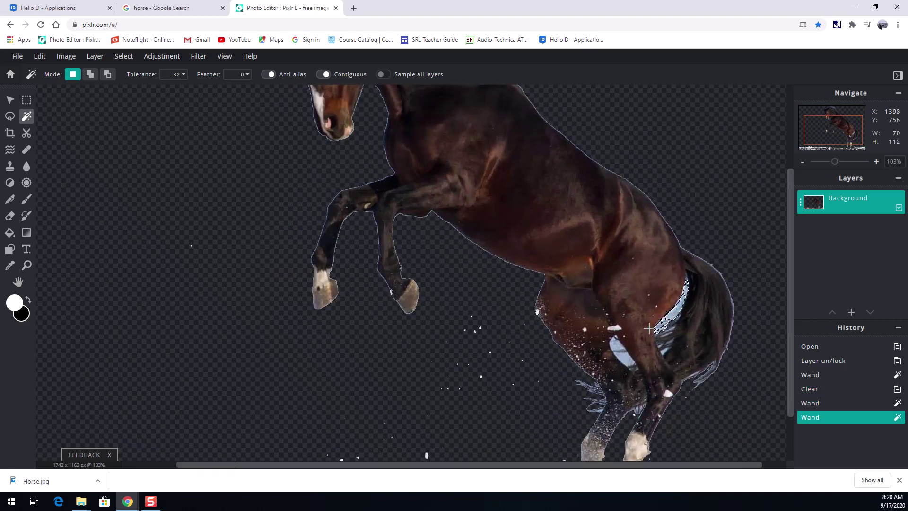
{"action": "scroll", "coordinate": [648, 329], "scroll_direction": "down", "scroll_amount": 3}
{"action": "left_click", "coordinate": [478, 236]}
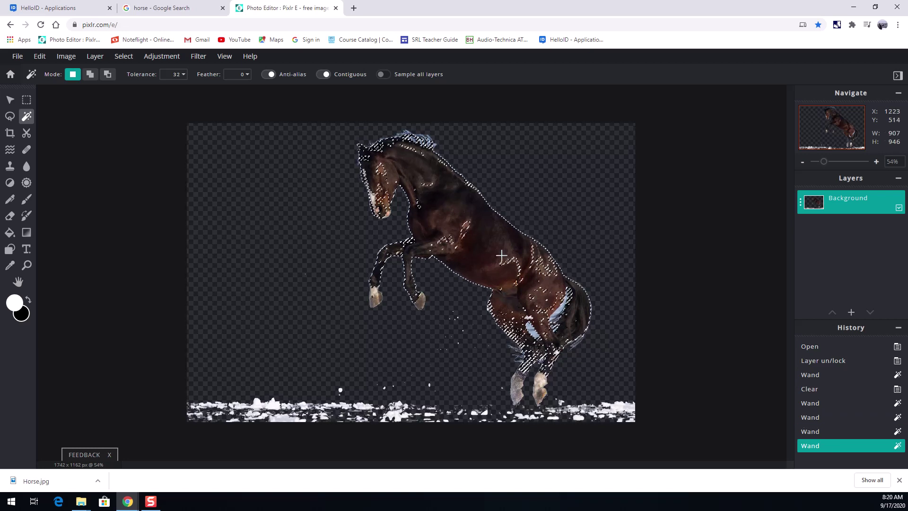
{"action": "left_click", "coordinate": [515, 231]}
{"action": "left_click", "coordinate": [490, 211]}
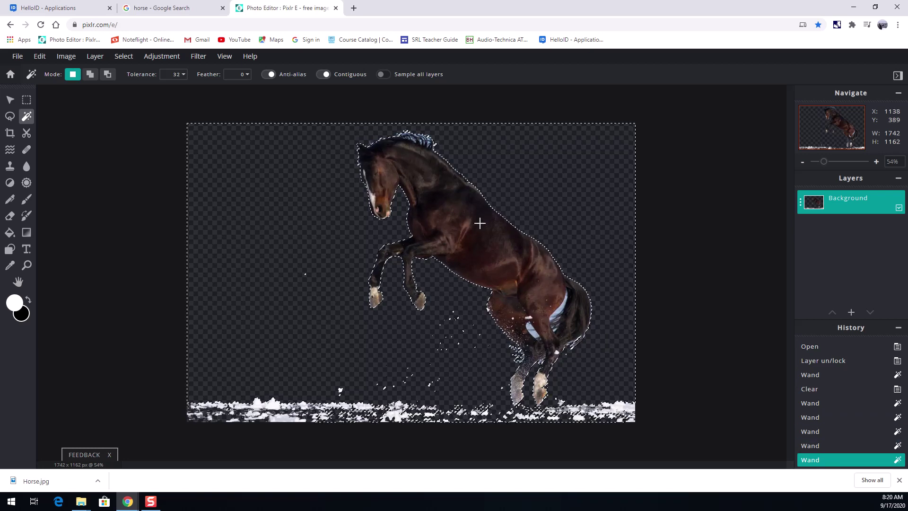
Deselect, then wand-select the light blue patch between the hind legs, subtracting unwanted areas
{"action": "key", "text": "ctrl+d"}
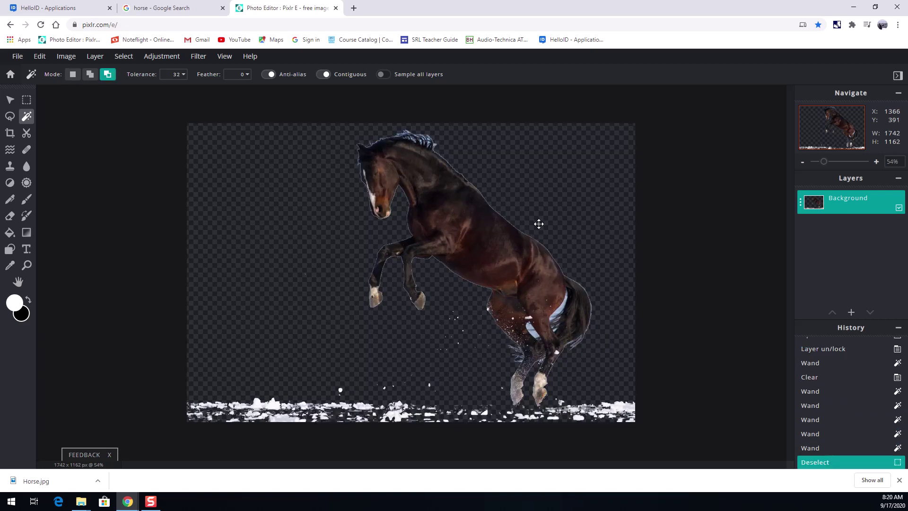
{"action": "scroll", "coordinate": [571, 336], "scroll_direction": "up", "scroll_amount": 3}
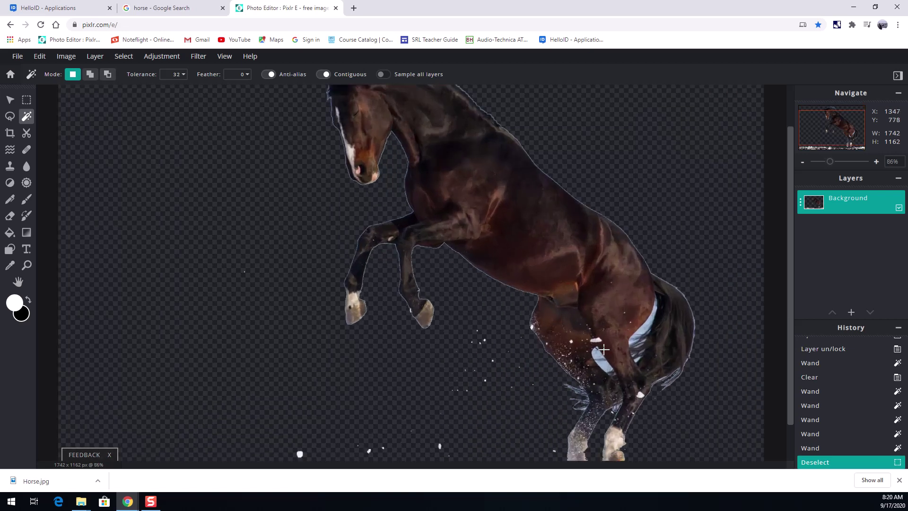
{"action": "left_click", "coordinate": [602, 365]}
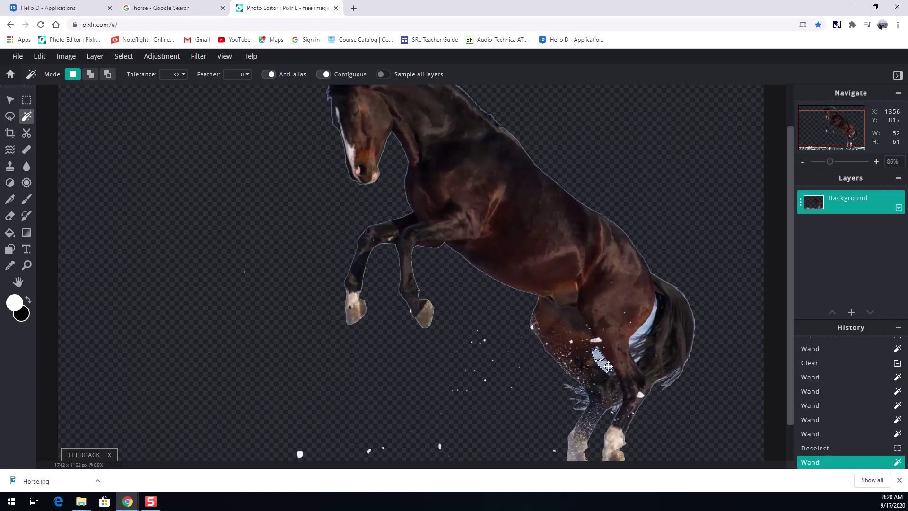
{"action": "scroll", "coordinate": [608, 367], "scroll_direction": "up", "scroll_amount": 8}
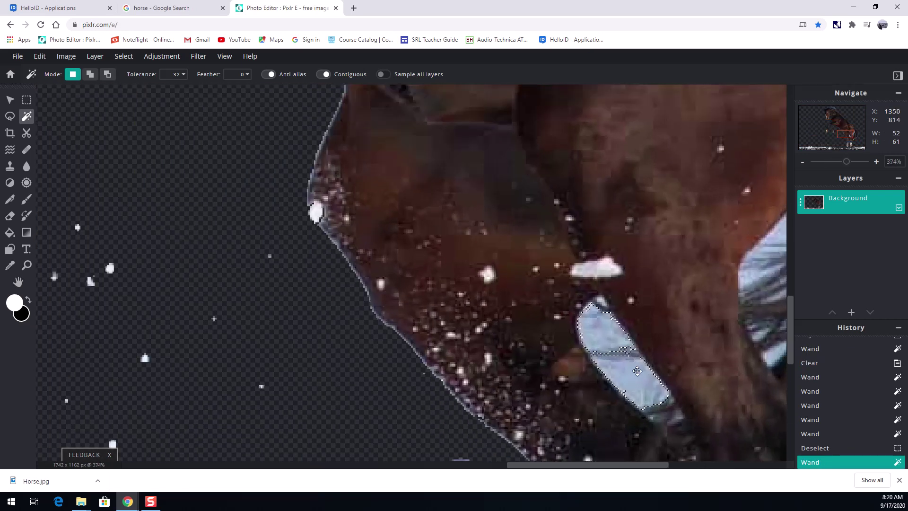
{"action": "key", "text": "alt"}
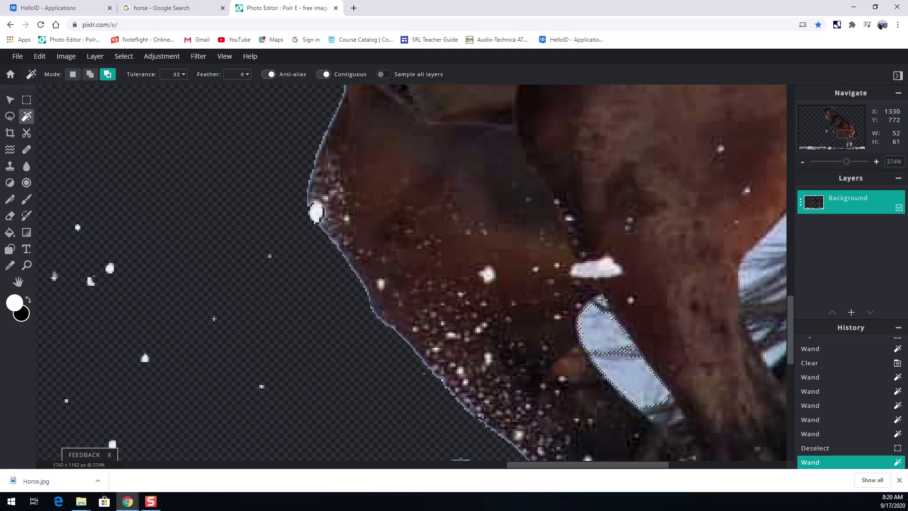
{"action": "key", "text": "alt"}
{"action": "left_click", "coordinate": [603, 299], "text": "alt"}
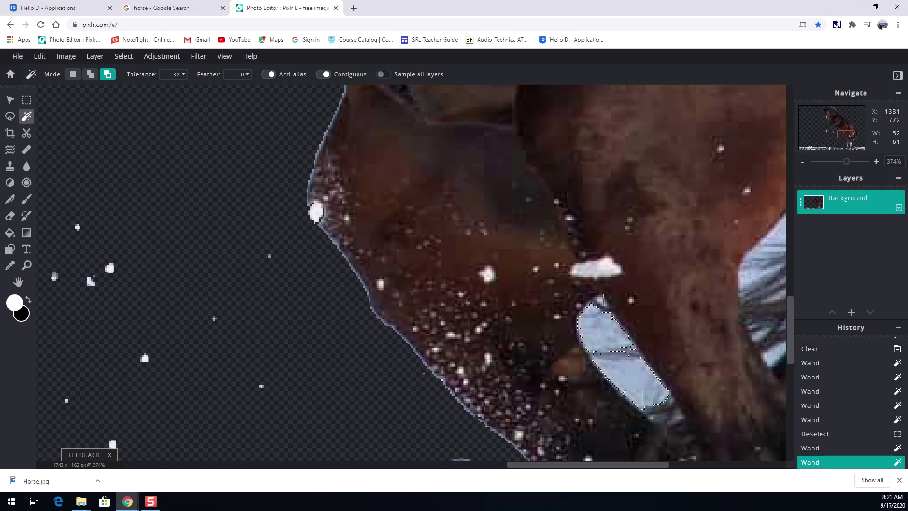
{"action": "left_click", "coordinate": [603, 299], "text": "alt"}
Refine the selection to include the blue strap, white snow spot and right-hand blue area
{"action": "left_click", "coordinate": [598, 325]}
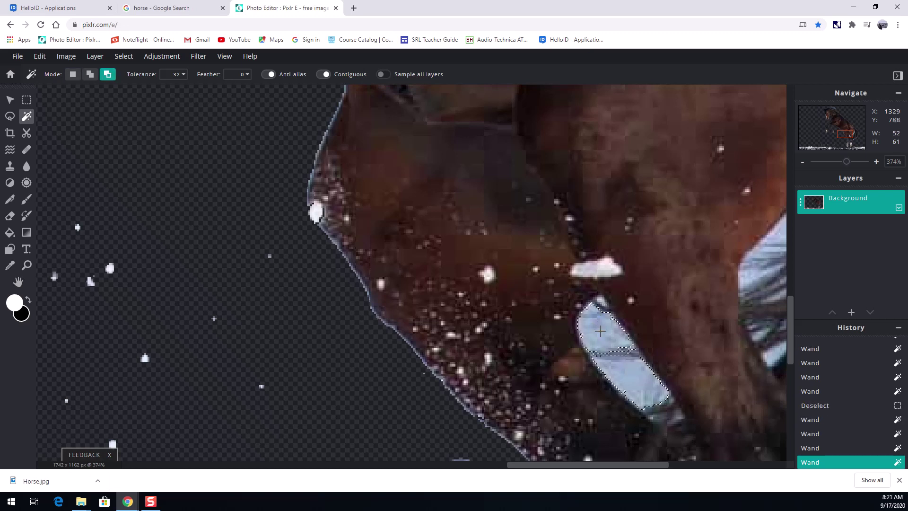
{"action": "left_click", "coordinate": [647, 382], "text": "alt"}
{"action": "left_click", "coordinate": [753, 275], "text": "alt"}
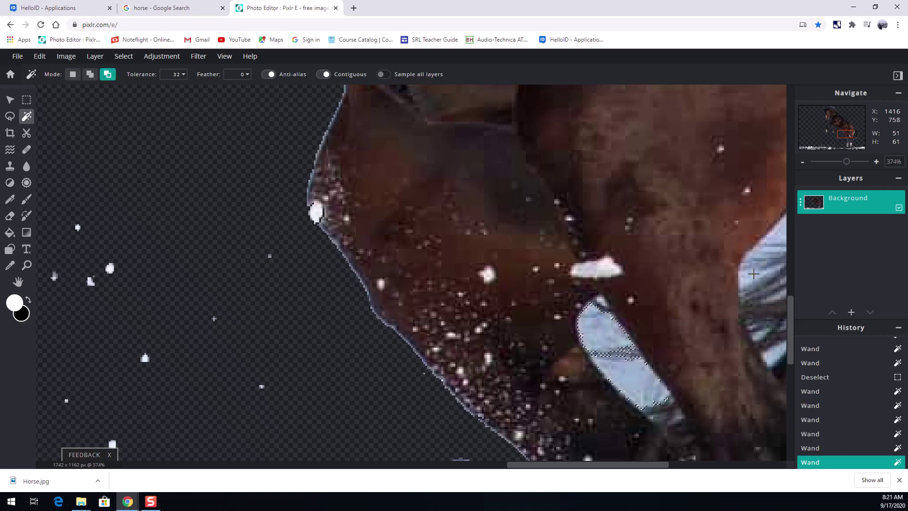
{"action": "left_click", "coordinate": [598, 270]}
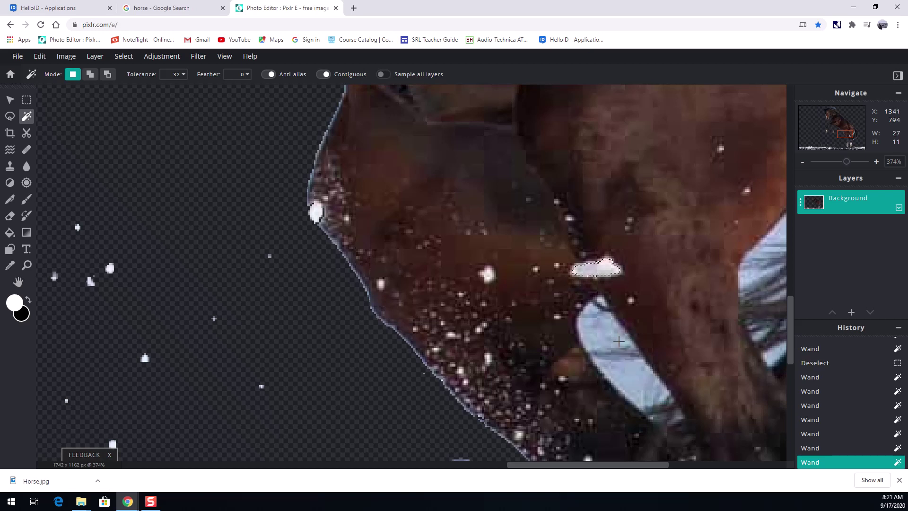
{"action": "left_click", "coordinate": [598, 329]}
{"action": "key", "text": "alt"}
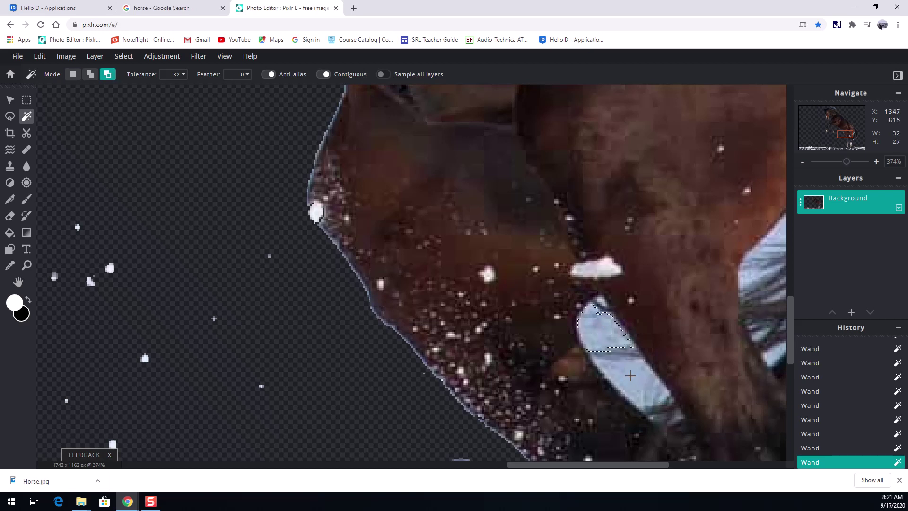
{"action": "left_click", "coordinate": [633, 375], "text": "shift"}
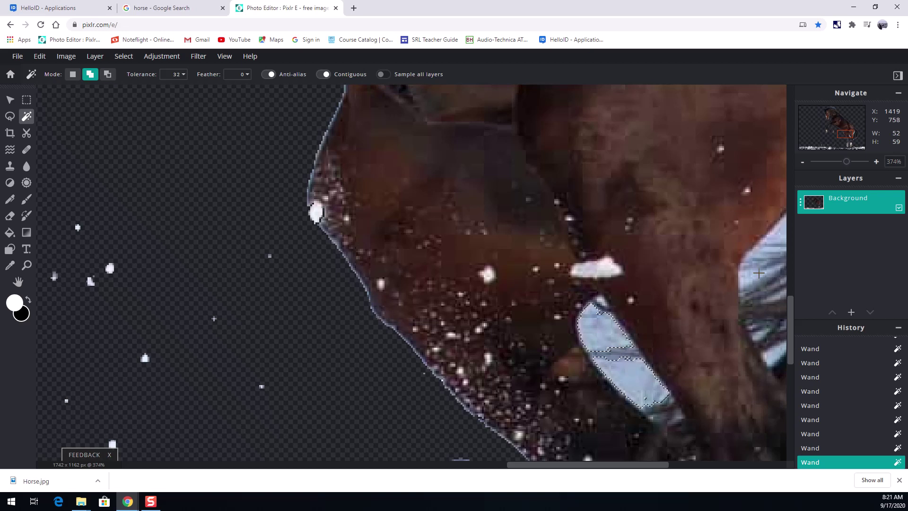
{"action": "left_click", "coordinate": [604, 269], "text": "shift"}
{"action": "left_click", "coordinate": [751, 276], "text": "shift"}
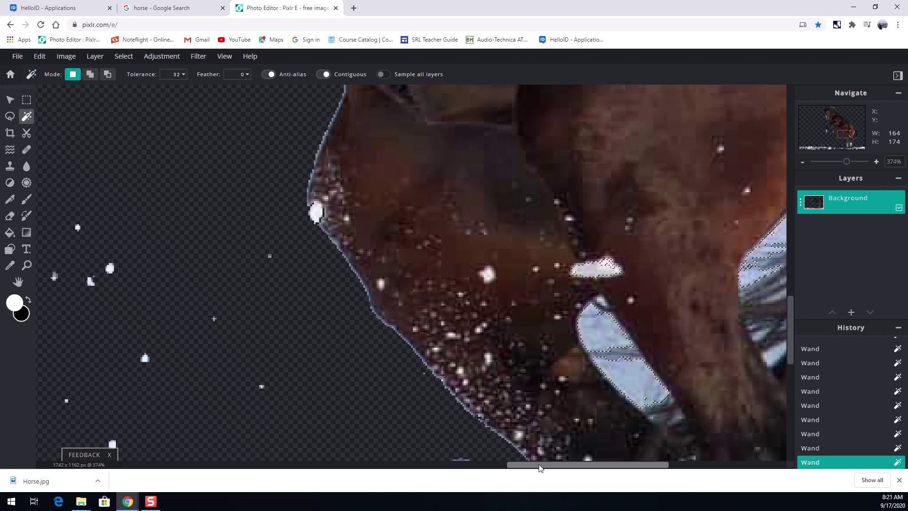
Delete the selected bluish snow pixels and zoom out
{"action": "left_click_drag", "start_coordinate": [540, 466], "coordinate": [585, 465]}
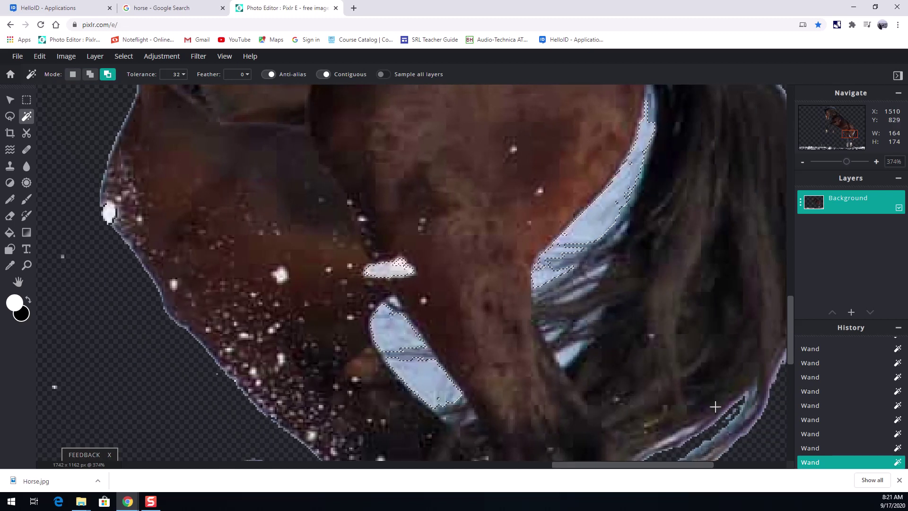
{"action": "scroll", "coordinate": [569, 307], "scroll_direction": "down", "scroll_amount": 1}
{"action": "scroll", "coordinate": [569, 306], "scroll_direction": "down", "scroll_amount": 3}
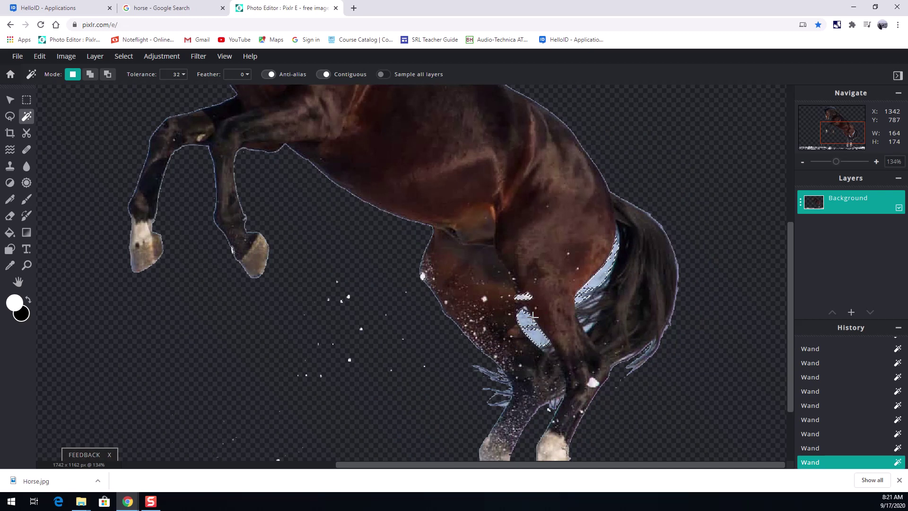
{"action": "key", "text": "Delete"}
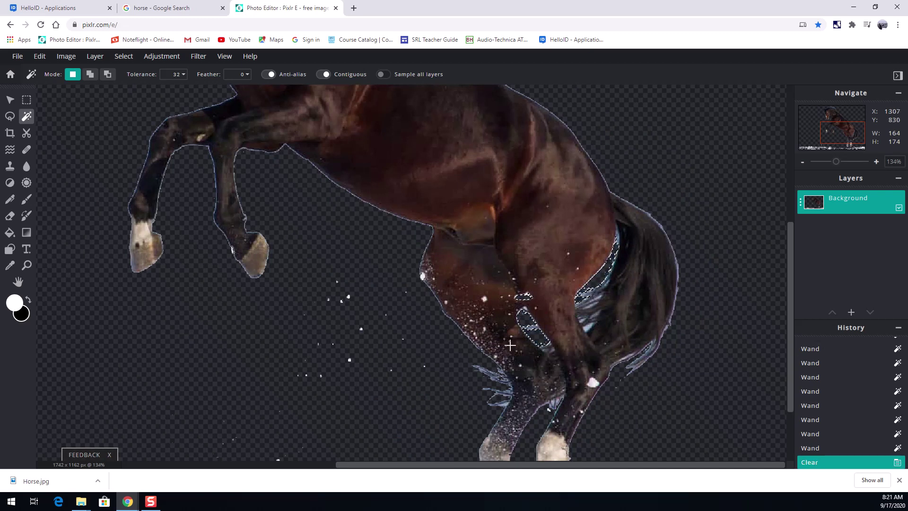
{"action": "scroll", "coordinate": [521, 358], "scroll_direction": "down", "scroll_amount": 2}
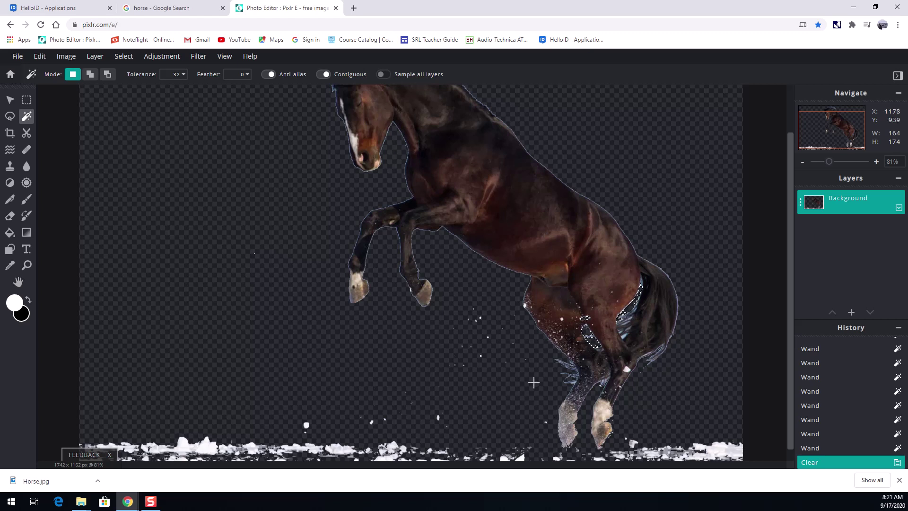
Erase the leftover snow by the hind leg and tail with the Eraser, then deselect
{"action": "left_click", "coordinate": [27, 151]}
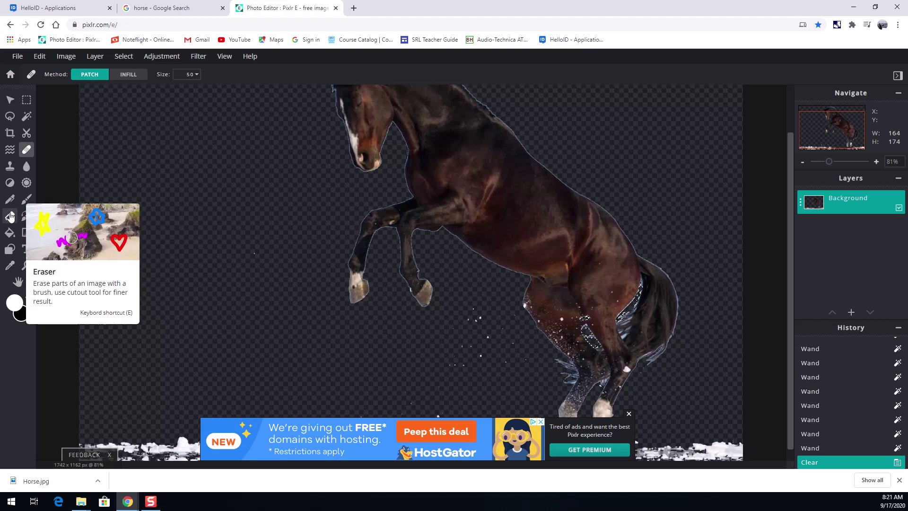
{"action": "left_click", "coordinate": [10, 217]}
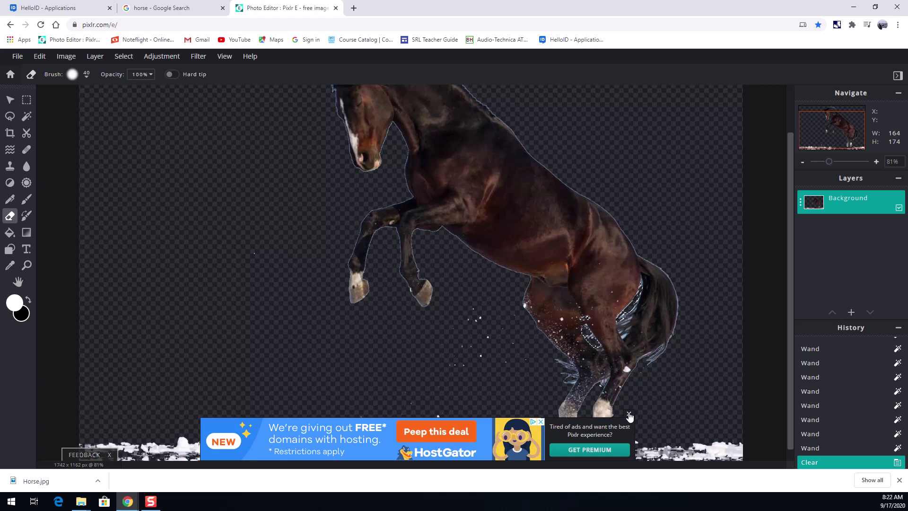
{"action": "left_click", "coordinate": [629, 415]}
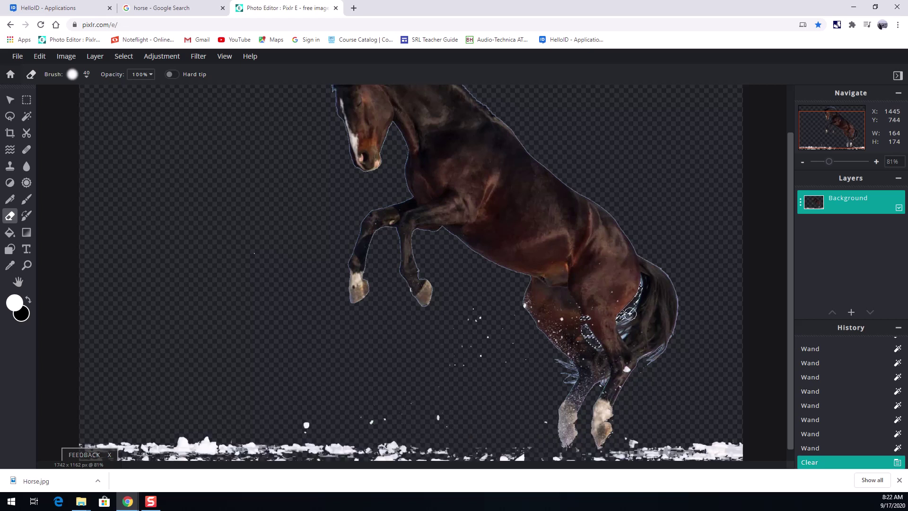
{"action": "mouse_move", "coordinate": [582, 326]}
{"action": "left_mouse_down"}
{"action": "mouse_move", "coordinate": [595, 344]}
{"action": "mouse_move", "coordinate": [585, 329]}
{"action": "mouse_move", "coordinate": [636, 303]}
{"action": "left_mouse_up"}
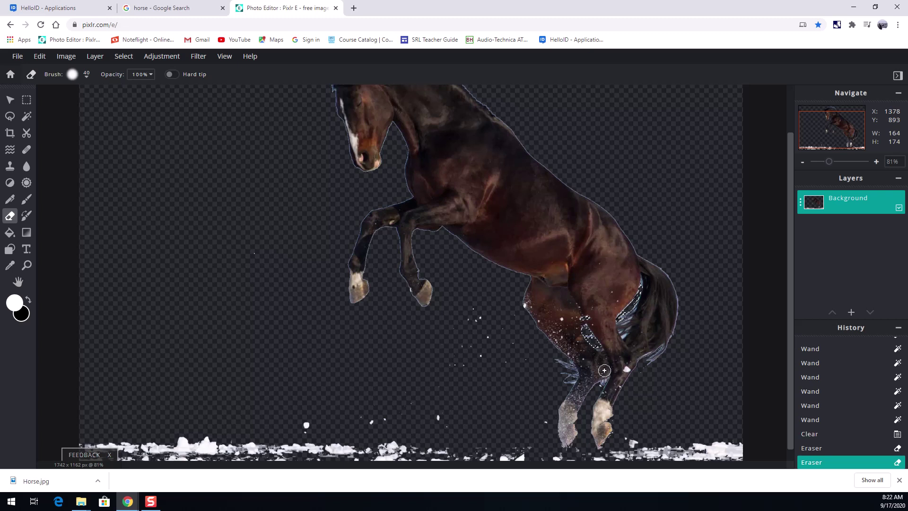
{"action": "key", "text": "ctrl+d"}
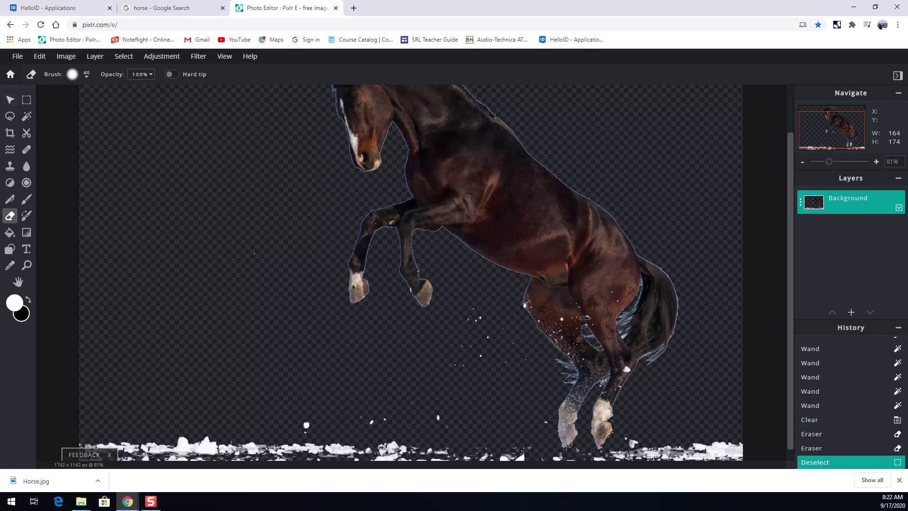
{"action": "left_click", "coordinate": [10, 99]}
Box the white specks under the horse's belly with the Rectangle Marquee, erase them, then deselect
{"action": "left_click", "coordinate": [27, 100]}
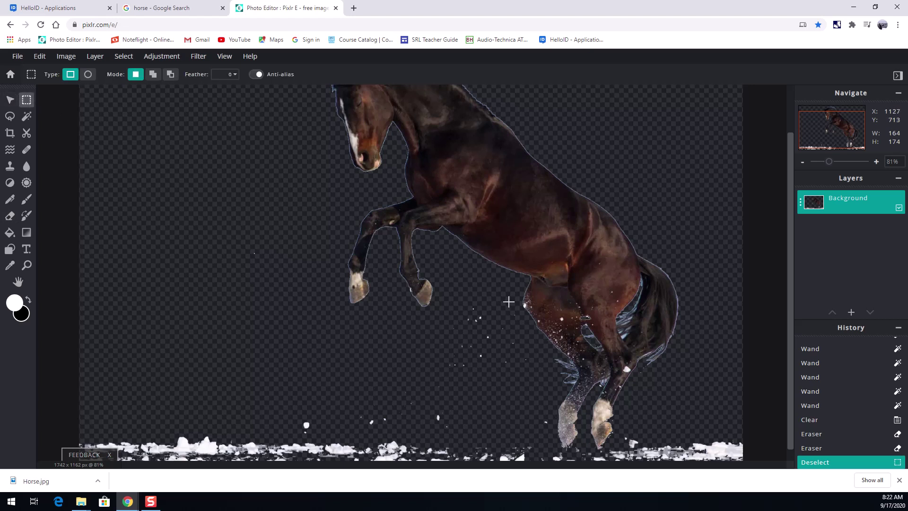
{"action": "left_click_drag", "start_coordinate": [510, 302], "coordinate": [441, 407]}
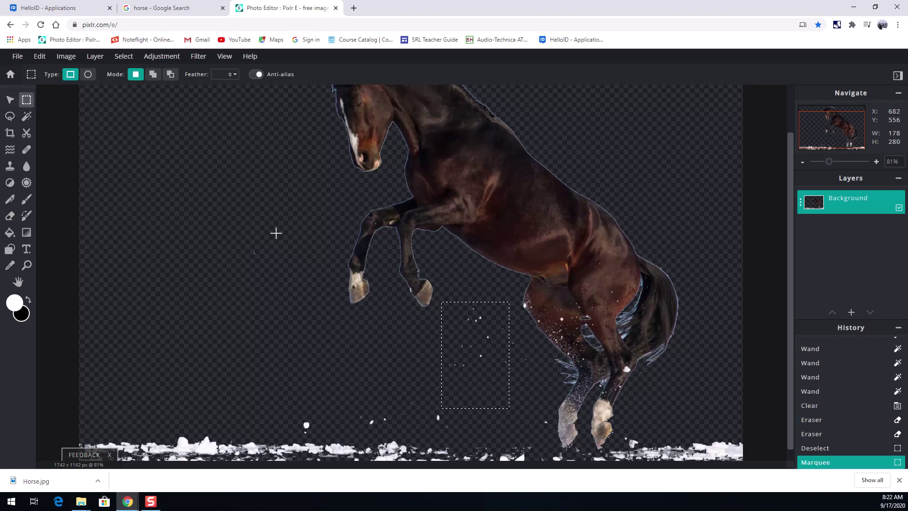
{"action": "left_click", "coordinate": [9, 215]}
{"action": "mouse_move", "coordinate": [504, 337]}
{"action": "left_mouse_down"}
{"action": "mouse_move", "coordinate": [470, 346]}
{"action": "mouse_move", "coordinate": [475, 320]}
{"action": "left_mouse_up"}
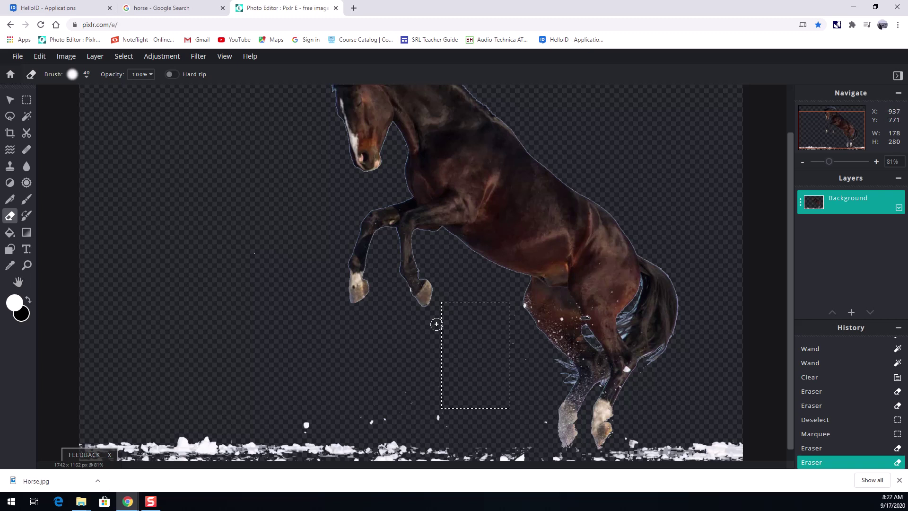
{"action": "left_click", "coordinate": [428, 422]}
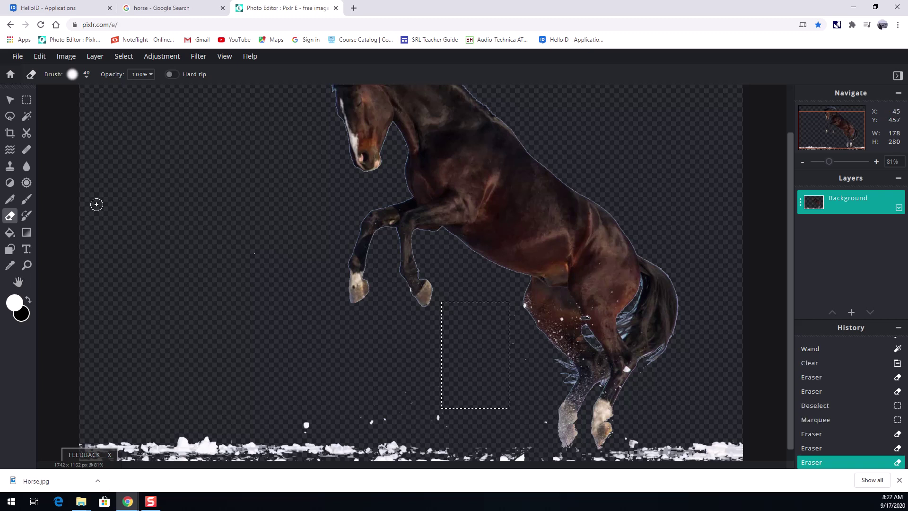
{"action": "left_click", "coordinate": [10, 100]}
{"action": "left_click", "coordinate": [590, 394]}
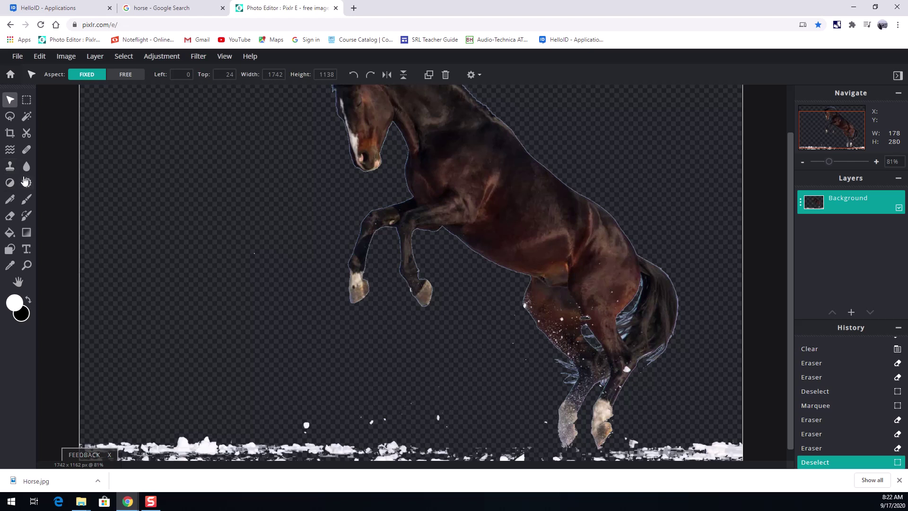
Erase the small bottom-left snow blob, then sweep the bottom snow strip with a 231px eraser
{"action": "left_click", "coordinate": [10, 216]}
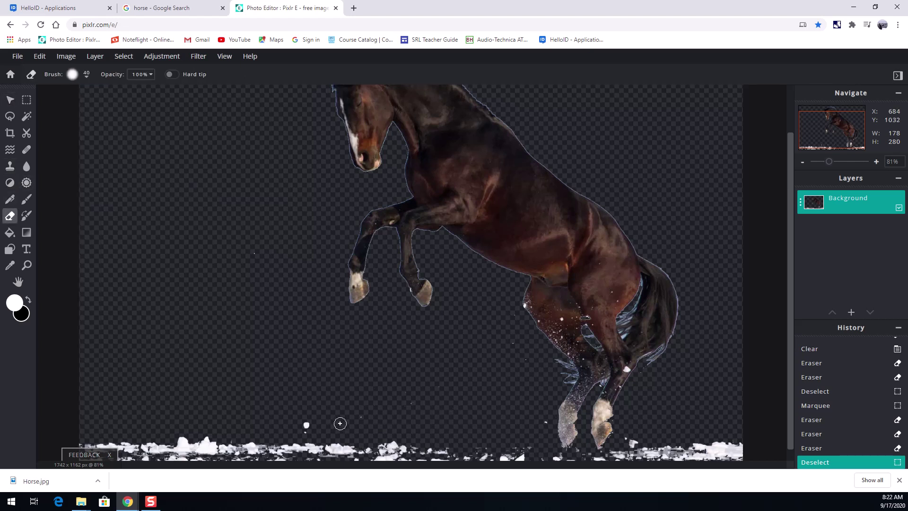
{"action": "mouse_move", "coordinate": [340, 423]}
{"action": "left_mouse_down"}
{"action": "mouse_move", "coordinate": [315, 427]}
{"action": "mouse_move", "coordinate": [368, 441]}
{"action": "mouse_move", "coordinate": [354, 451]}
{"action": "mouse_move", "coordinate": [339, 437]}
{"action": "mouse_move", "coordinate": [333, 453]}
{"action": "mouse_move", "coordinate": [379, 456]}
{"action": "mouse_move", "coordinate": [384, 442]}
{"action": "mouse_move", "coordinate": [348, 420]}
{"action": "left_mouse_up"}
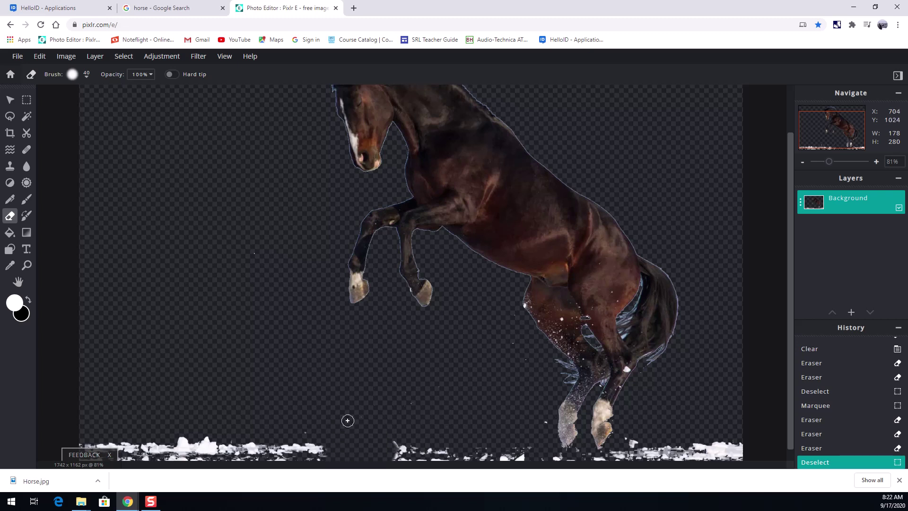
{"action": "left_click_drag", "start_coordinate": [403, 404], "coordinate": [408, 396]}
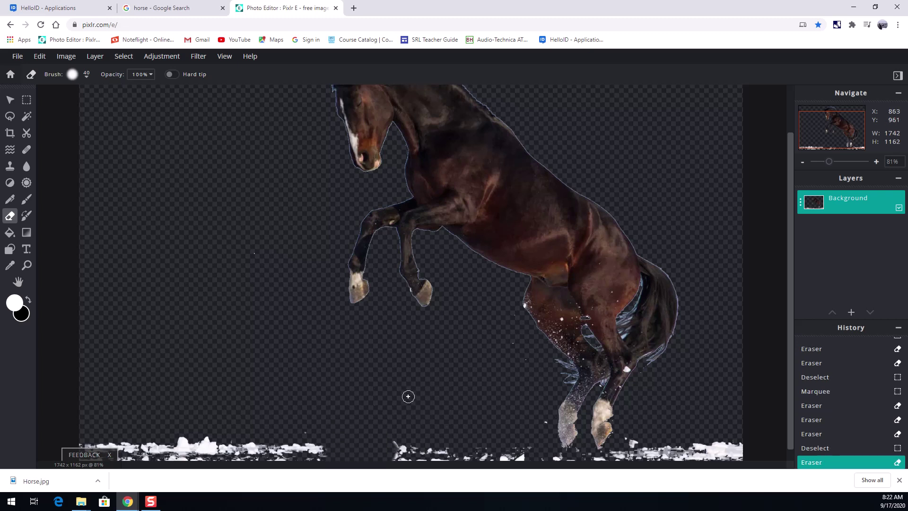
{"action": "left_click", "coordinate": [87, 78]}
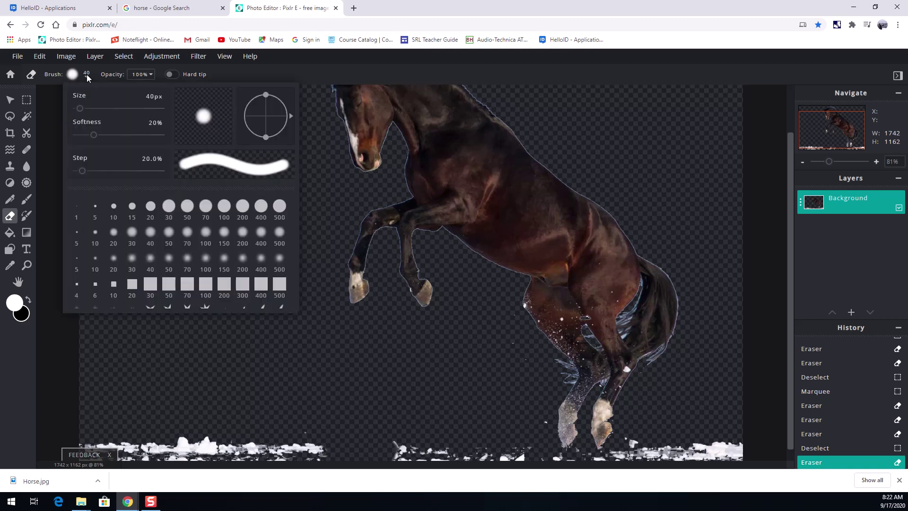
{"action": "left_click", "coordinate": [96, 108]}
{"action": "mouse_move", "coordinate": [314, 421]}
{"action": "left_mouse_down"}
{"action": "mouse_move", "coordinate": [290, 432]}
{"action": "mouse_move", "coordinate": [91, 443]}
{"action": "mouse_move", "coordinate": [430, 437]}
{"action": "mouse_move", "coordinate": [517, 446]}
{"action": "left_mouse_up"}
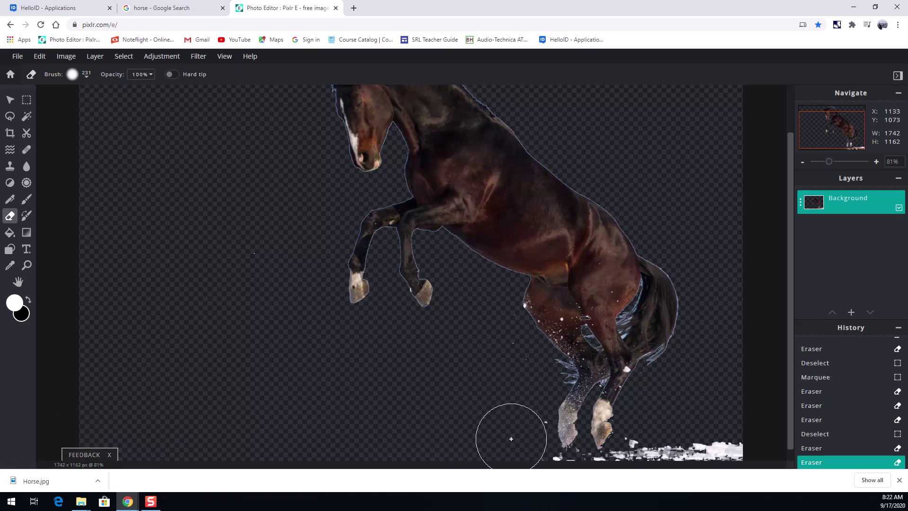
{"action": "mouse_move", "coordinate": [528, 434]}
{"action": "left_mouse_down"}
{"action": "mouse_move", "coordinate": [612, 430]}
{"action": "mouse_move", "coordinate": [738, 447]}
{"action": "left_mouse_up"}
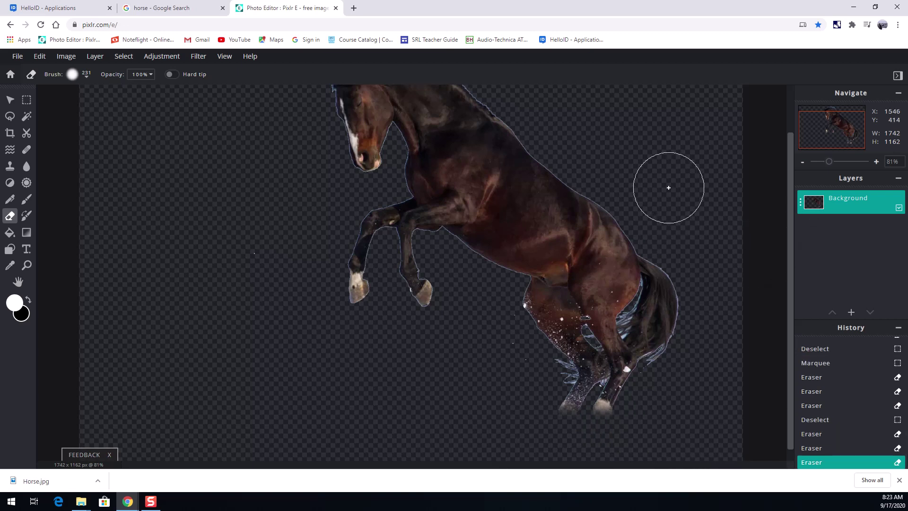
Undo the stroke that clipped the hooves and erase the remaining snow around them
{"action": "key", "text": "ctrl+z"}
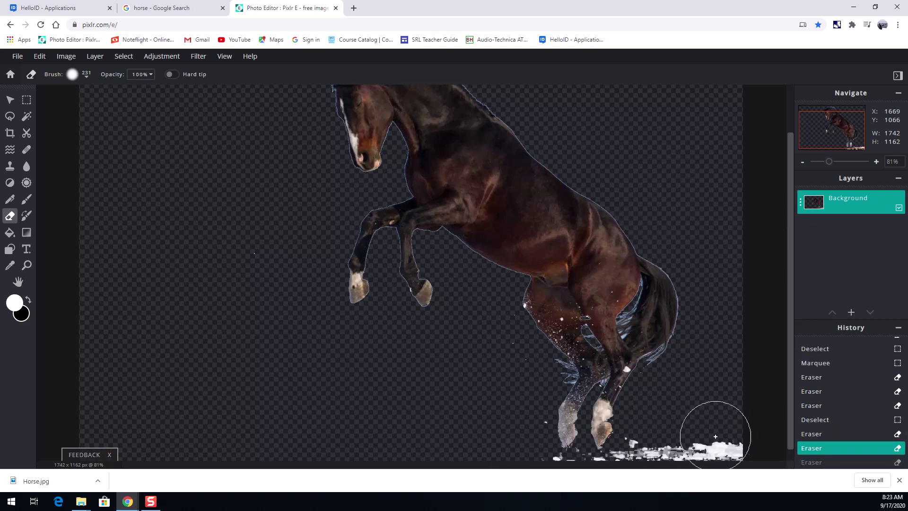
{"action": "mouse_move", "coordinate": [714, 420]}
{"action": "left_mouse_down"}
{"action": "mouse_move", "coordinate": [717, 436]}
{"action": "mouse_move", "coordinate": [669, 436]}
{"action": "mouse_move", "coordinate": [661, 456]}
{"action": "mouse_move", "coordinate": [740, 446]}
{"action": "mouse_move", "coordinate": [668, 446]}
{"action": "left_mouse_up"}
{"action": "left_click", "coordinate": [650, 447]}
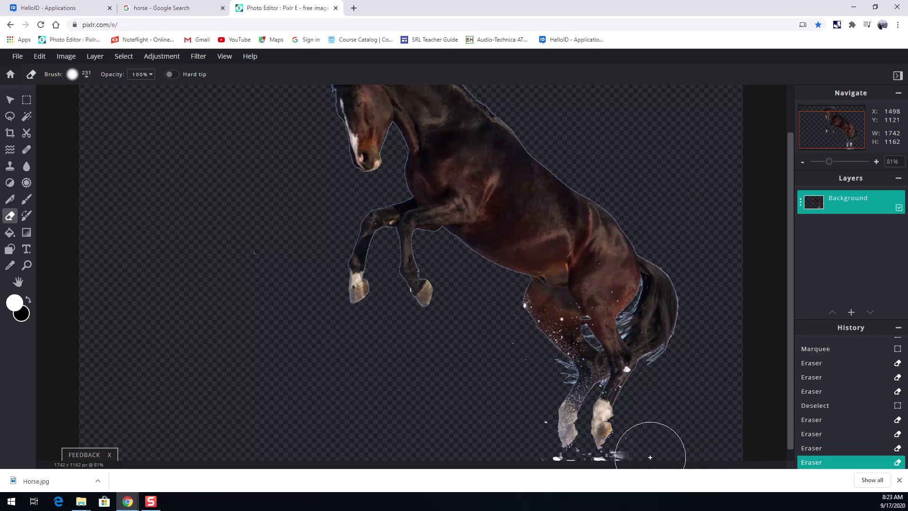
{"action": "scroll", "coordinate": [613, 449], "scroll_direction": "up", "scroll_amount": 5}
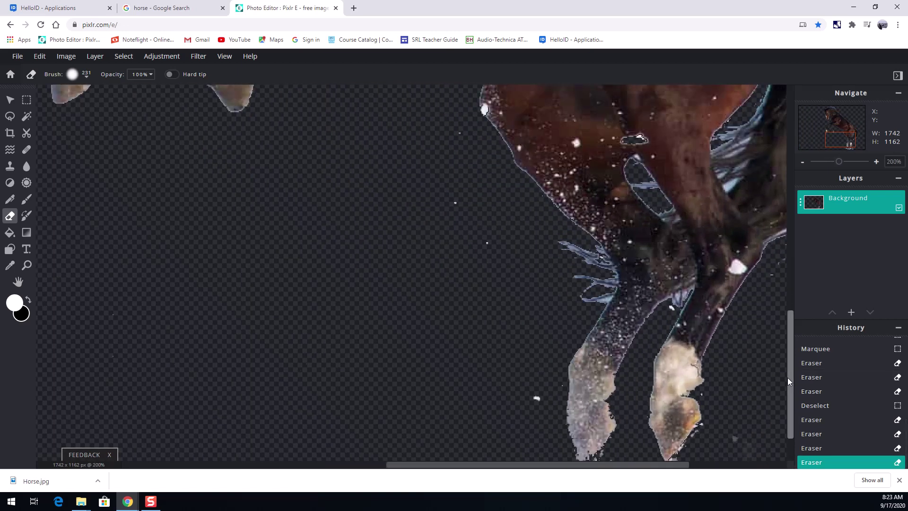
{"action": "left_click_drag", "start_coordinate": [789, 377], "coordinate": [789, 397]}
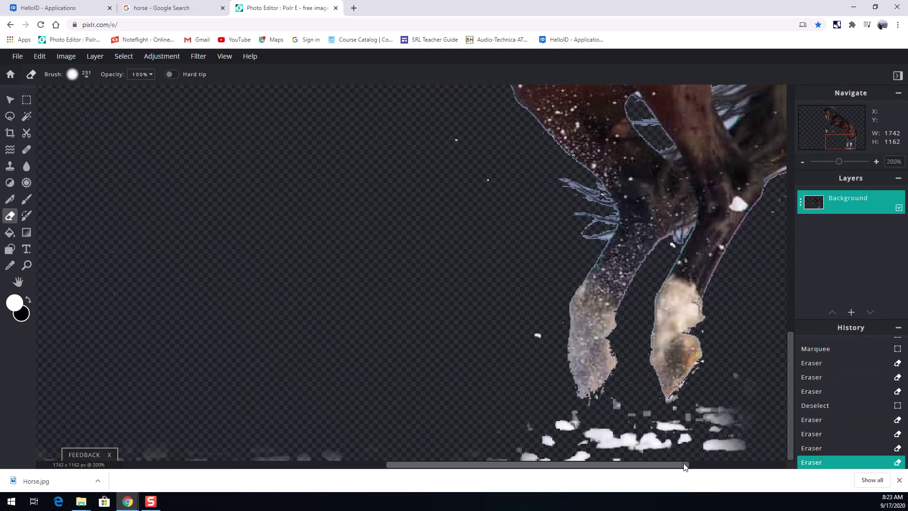
{"action": "left_click_drag", "start_coordinate": [615, 465], "coordinate": [644, 465]}
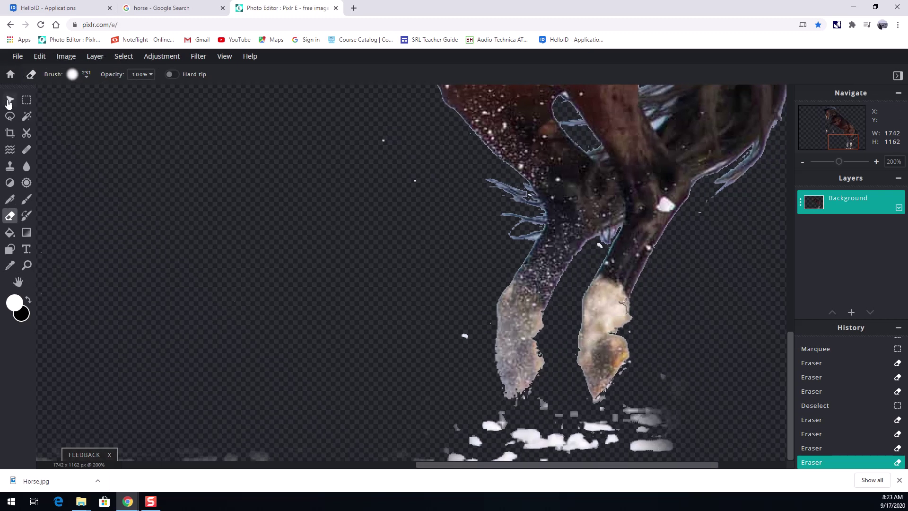
Erase the white splash blobs beneath the hooves with a 47px eraser
{"action": "left_click", "coordinate": [87, 80]}
{"action": "left_click_drag", "start_coordinate": [133, 112], "coordinate": [79, 118]}
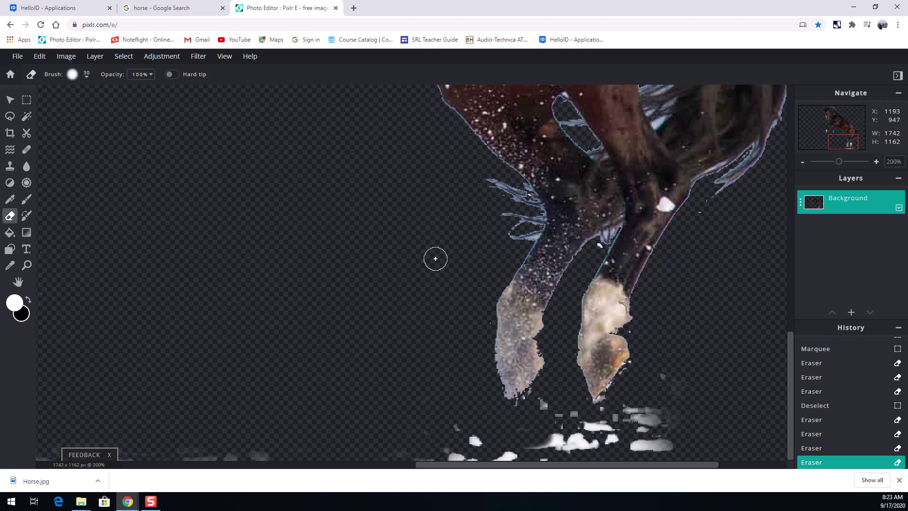
{"action": "left_click_drag", "start_coordinate": [464, 438], "coordinate": [456, 441]}
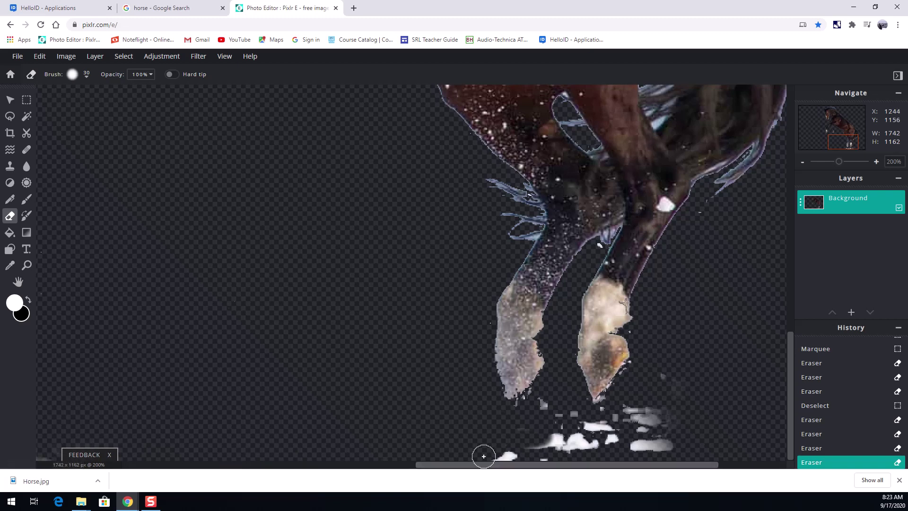
{"action": "mouse_move", "coordinate": [482, 454]}
{"action": "left_mouse_down"}
{"action": "mouse_move", "coordinate": [710, 439]}
{"action": "mouse_move", "coordinate": [543, 445]}
{"action": "mouse_move", "coordinate": [671, 420]}
{"action": "mouse_move", "coordinate": [669, 376]}
{"action": "mouse_move", "coordinate": [647, 409]}
{"action": "mouse_move", "coordinate": [613, 418]}
{"action": "left_mouse_up"}
{"action": "mouse_move", "coordinate": [552, 425]}
{"action": "left_mouse_down"}
{"action": "mouse_move", "coordinate": [544, 407]}
{"action": "mouse_move", "coordinate": [582, 420]}
{"action": "mouse_move", "coordinate": [629, 396]}
{"action": "left_mouse_up"}
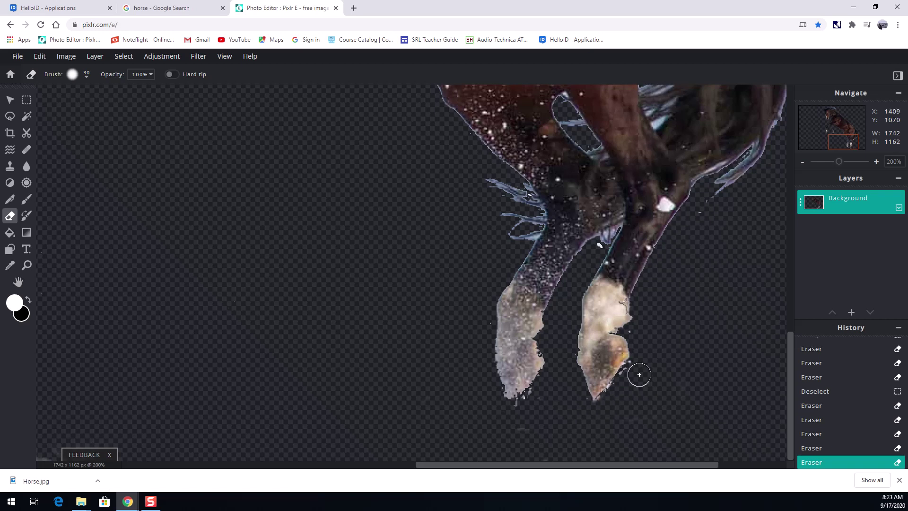
{"action": "scroll", "coordinate": [637, 373], "scroll_direction": "up", "scroll_amount": 5}
Shrink the eraser to 1px and remove the stray grey pixels along the hoof and lower leg
{"action": "scroll", "coordinate": [628, 358], "scroll_direction": "up", "scroll_amount": 10}
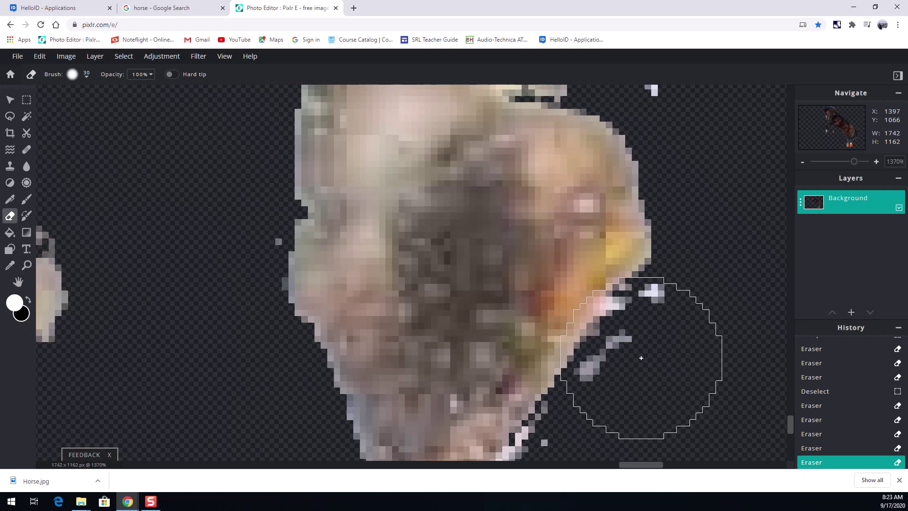
{"action": "left_click", "coordinate": [727, 356]}
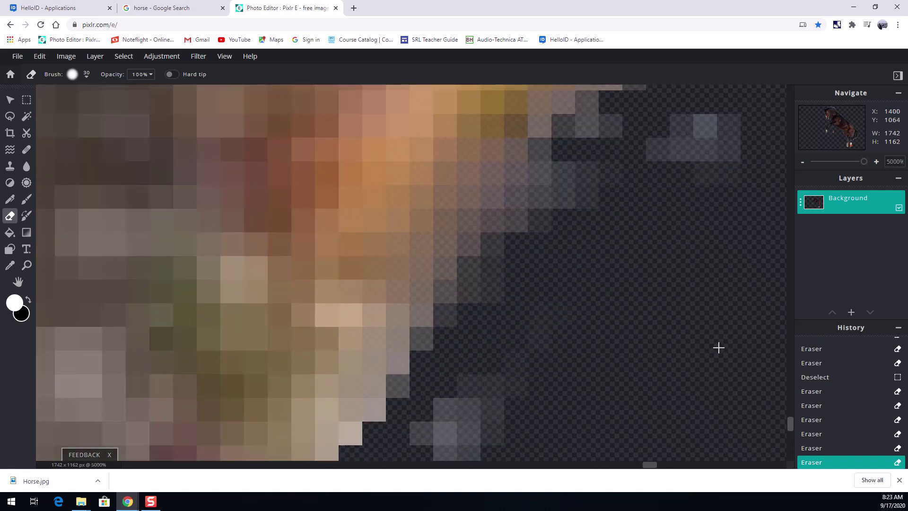
{"action": "key", "text": "ctrl+z"}
{"action": "left_click", "coordinate": [88, 75]}
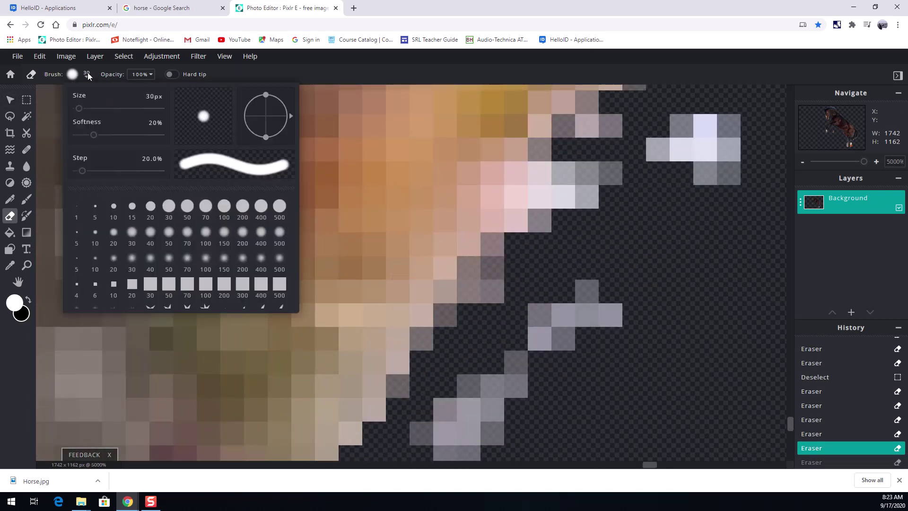
{"action": "left_click_drag", "start_coordinate": [79, 110], "coordinate": [32, 130]}
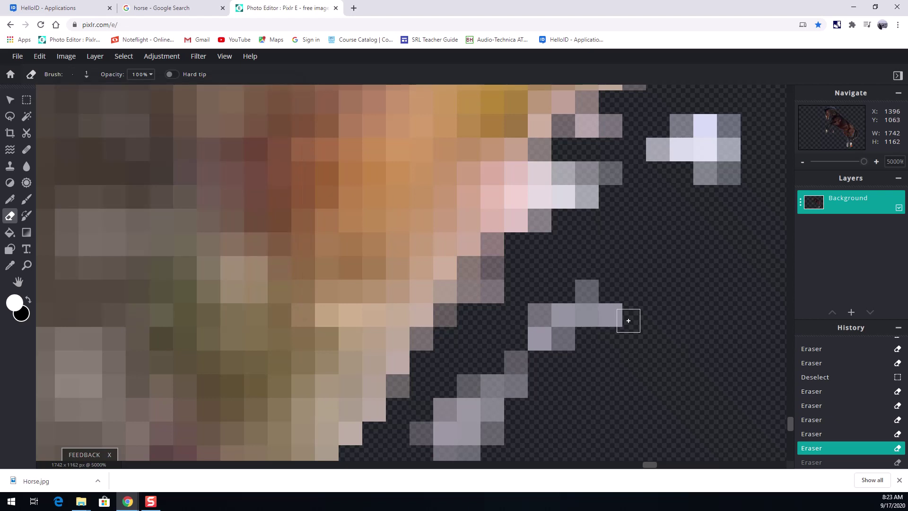
{"action": "mouse_move", "coordinate": [544, 318]}
{"action": "left_mouse_down"}
{"action": "mouse_move", "coordinate": [528, 385]}
{"action": "mouse_move", "coordinate": [468, 408]}
{"action": "mouse_move", "coordinate": [433, 439]}
{"action": "mouse_move", "coordinate": [466, 456]}
{"action": "mouse_move", "coordinate": [689, 375]}
{"action": "mouse_move", "coordinate": [714, 126]}
{"action": "mouse_move", "coordinate": [704, 156]}
{"action": "mouse_move", "coordinate": [697, 134]}
{"action": "mouse_move", "coordinate": [648, 169]}
{"action": "mouse_move", "coordinate": [626, 129]}
{"action": "mouse_move", "coordinate": [599, 126]}
{"action": "mouse_move", "coordinate": [584, 200]}
{"action": "mouse_move", "coordinate": [578, 179]}
{"action": "mouse_move", "coordinate": [555, 197]}
{"action": "mouse_move", "coordinate": [555, 230]}
{"action": "mouse_move", "coordinate": [509, 265]}
{"action": "mouse_move", "coordinate": [493, 294]}
{"action": "mouse_move", "coordinate": [549, 338]}
{"action": "left_mouse_up"}
{"action": "scroll", "coordinate": [549, 338], "scroll_direction": "down", "scroll_amount": 3}
{"action": "scroll", "coordinate": [538, 334], "scroll_direction": "down", "scroll_amount": 3}
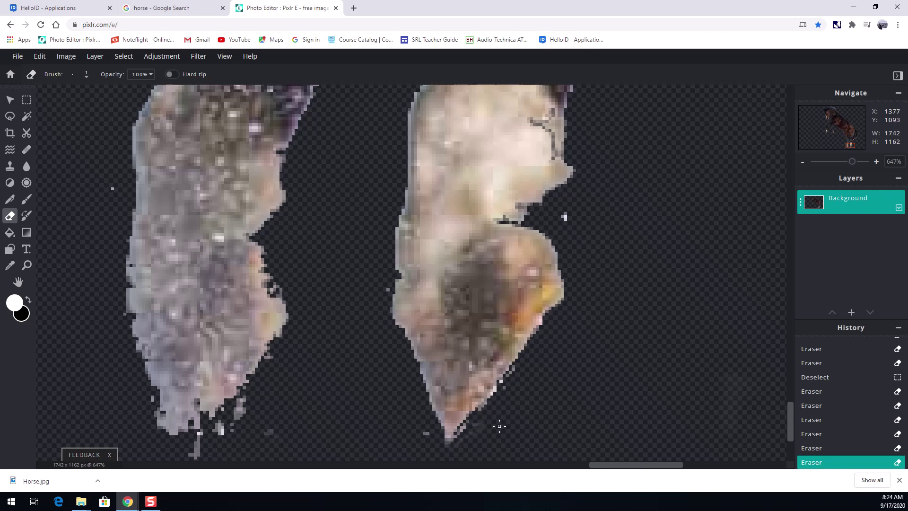
{"action": "left_click_drag", "start_coordinate": [490, 424], "coordinate": [561, 408]}
Erase the light stray pixels beside the tail hairs, then zoom around to inspect the mane
{"action": "scroll", "coordinate": [426, 198], "scroll_direction": "down", "scroll_amount": 3}
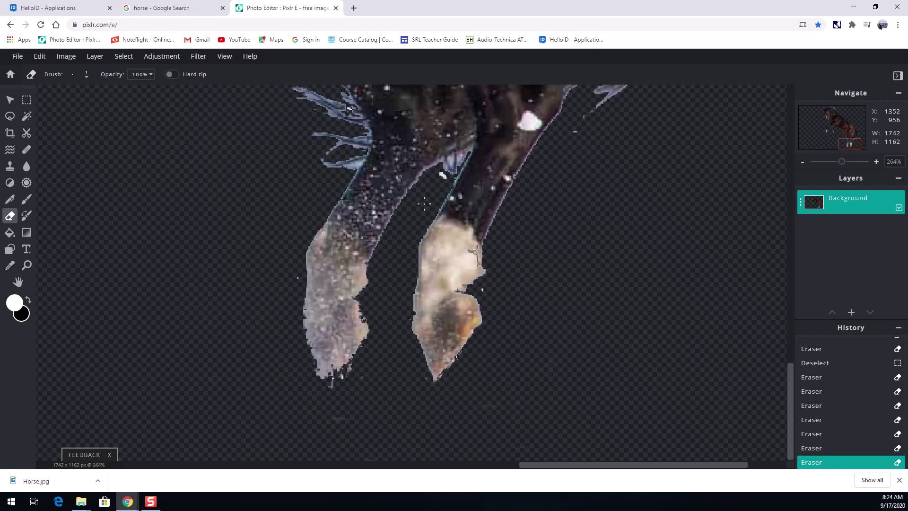
{"action": "scroll", "coordinate": [513, 278], "scroll_direction": "up", "scroll_amount": 3}
{"action": "scroll", "coordinate": [563, 345], "scroll_direction": "up", "scroll_amount": 5}
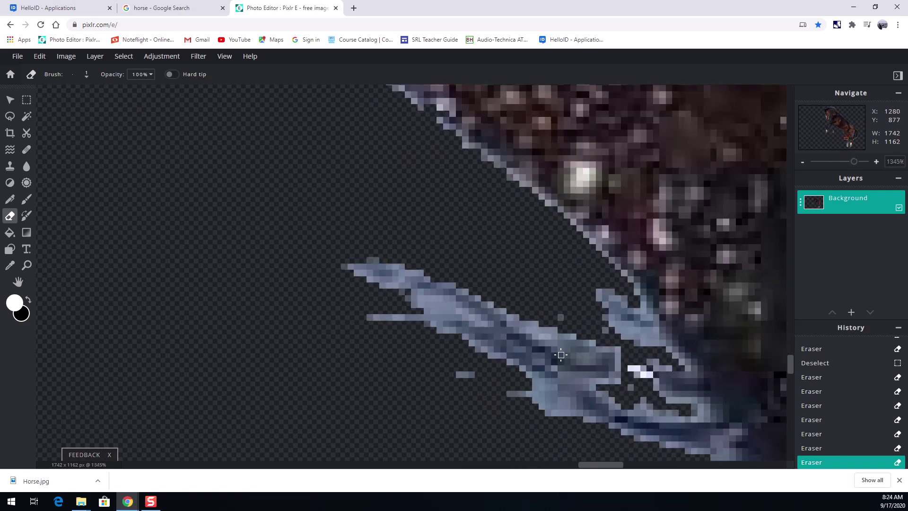
{"action": "mouse_move", "coordinate": [549, 314]}
{"action": "left_mouse_down"}
{"action": "mouse_move", "coordinate": [521, 317]}
{"action": "mouse_move", "coordinate": [481, 294]}
{"action": "mouse_move", "coordinate": [569, 333]}
{"action": "mouse_move", "coordinate": [577, 329]}
{"action": "mouse_move", "coordinate": [534, 329]}
{"action": "left_mouse_up"}
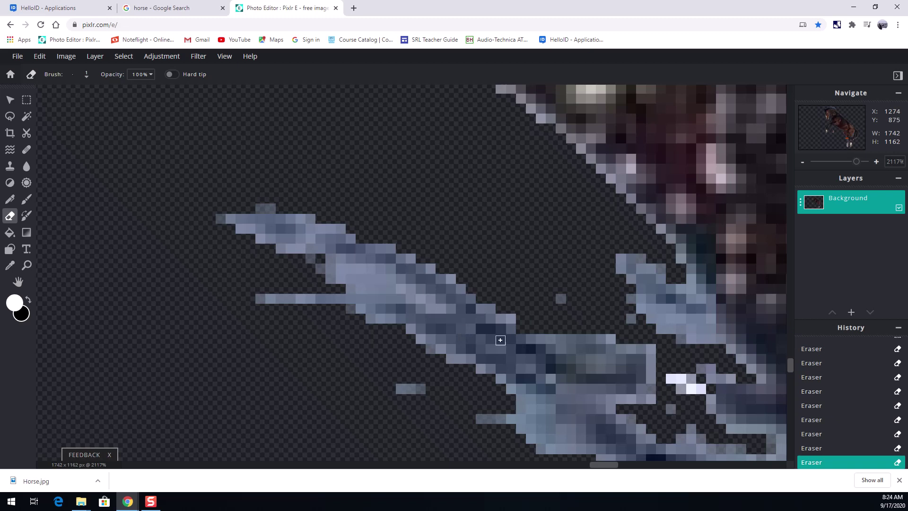
{"action": "scroll", "coordinate": [527, 277], "scroll_direction": "down", "scroll_amount": 10}
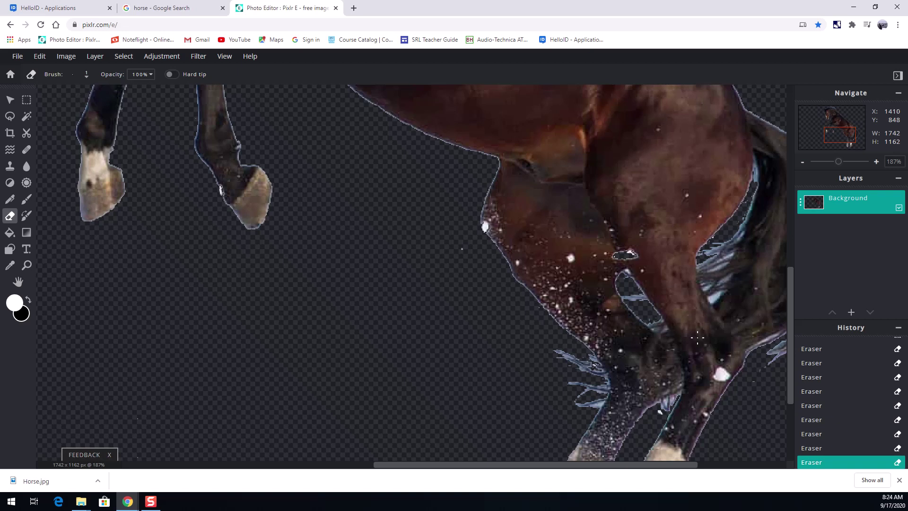
{"action": "scroll", "coordinate": [593, 363], "scroll_direction": "up", "scroll_amount": 6}
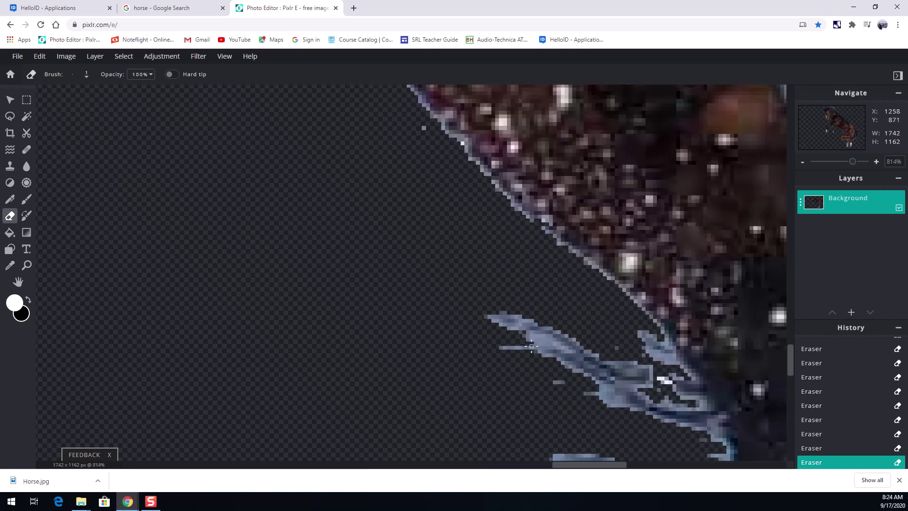
{"action": "scroll", "coordinate": [403, 284], "scroll_direction": "down", "scroll_amount": 6}
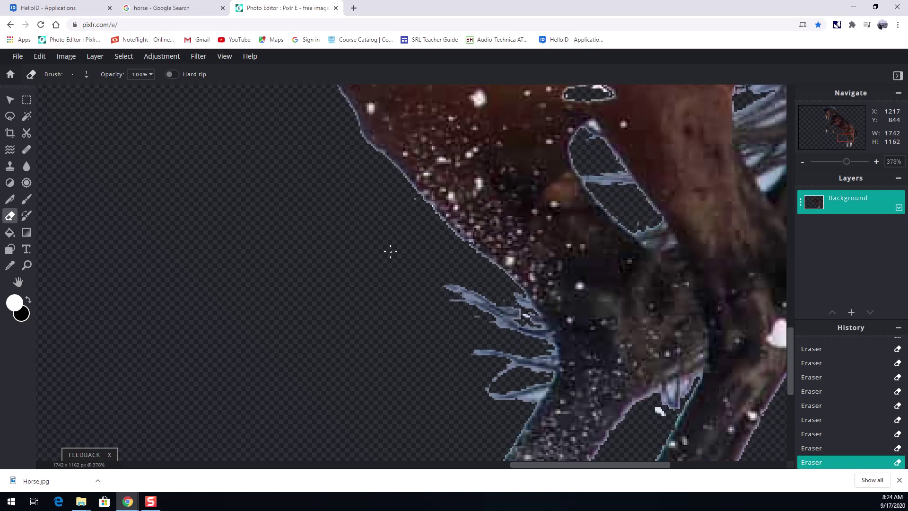
{"action": "scroll", "coordinate": [483, 173], "scroll_direction": "down", "scroll_amount": 3}
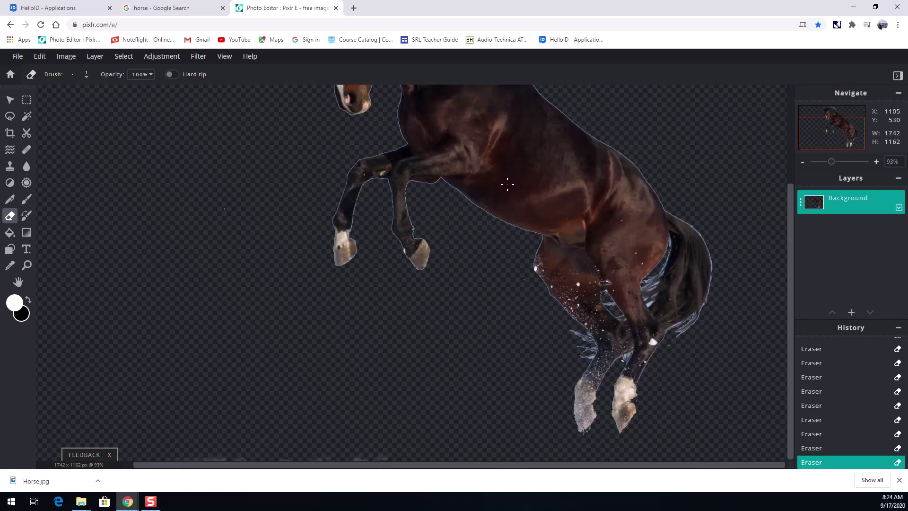
{"action": "scroll", "coordinate": [565, 387], "scroll_direction": "down", "scroll_amount": 3}
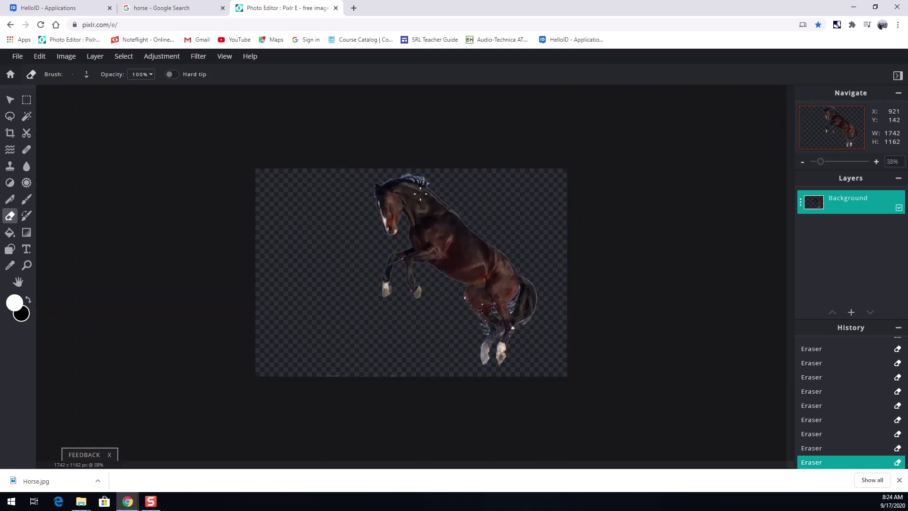
{"action": "scroll", "coordinate": [420, 194], "scroll_direction": "up", "scroll_amount": 3}
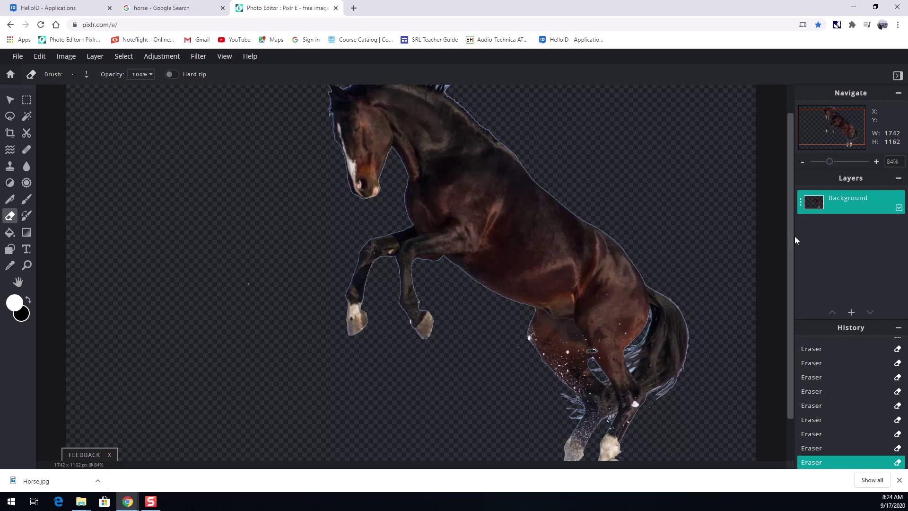
{"action": "scroll", "coordinate": [791, 236], "scroll_direction": "up", "scroll_amount": 1}
{"action": "scroll", "coordinate": [413, 82], "scroll_direction": "up", "scroll_amount": 3}
{"action": "scroll", "coordinate": [436, 93], "scroll_direction": "up", "scroll_amount": 6}
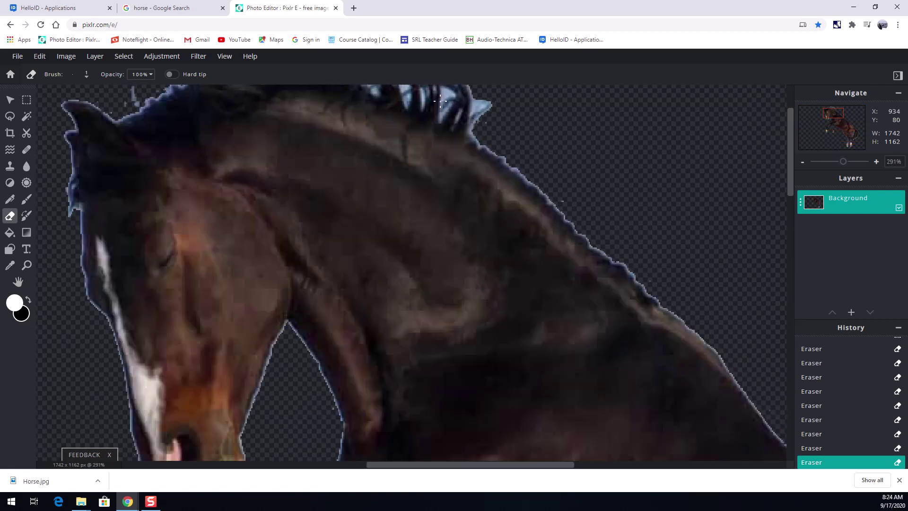
{"action": "scroll", "coordinate": [790, 126], "scroll_direction": "up", "scroll_amount": 3}
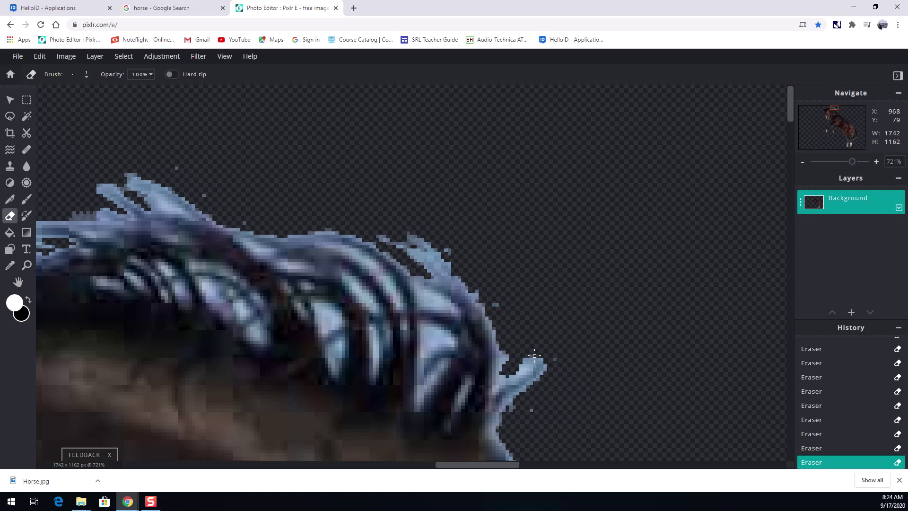
Magic-wand and delete four pale fringe patches on and along the mane's right edge
{"action": "left_click", "coordinate": [26, 117]}
{"action": "left_click", "coordinate": [165, 204]}
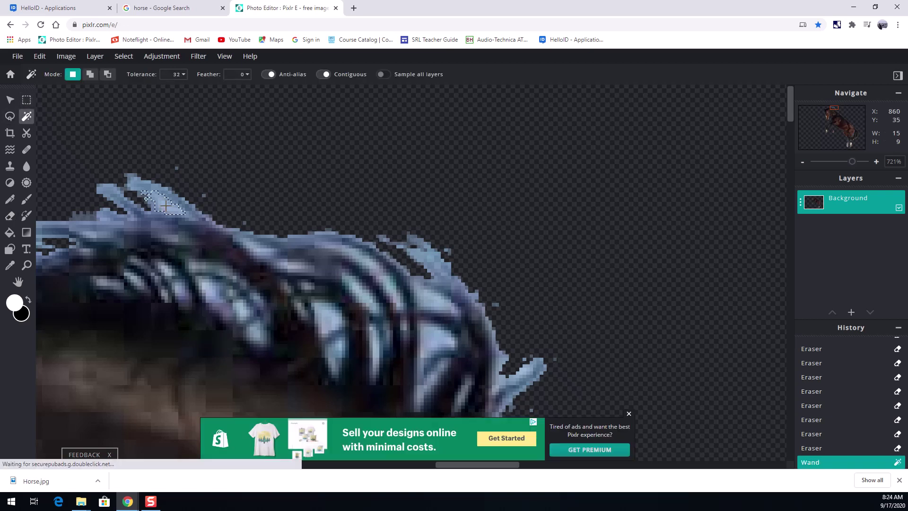
{"action": "key", "text": "Delete"}
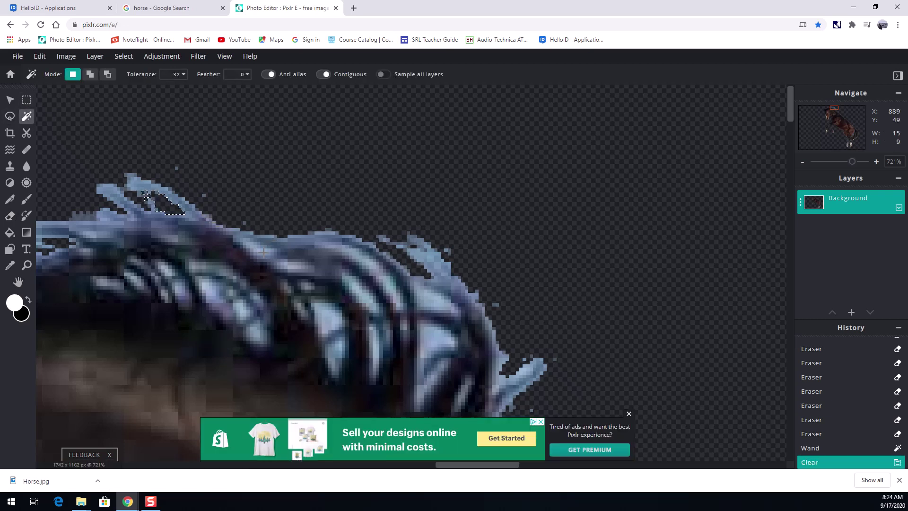
{"action": "left_click", "coordinate": [270, 247]}
{"action": "key", "text": "Delete"}
{"action": "left_click", "coordinate": [415, 257]}
{"action": "key", "text": "Delete"}
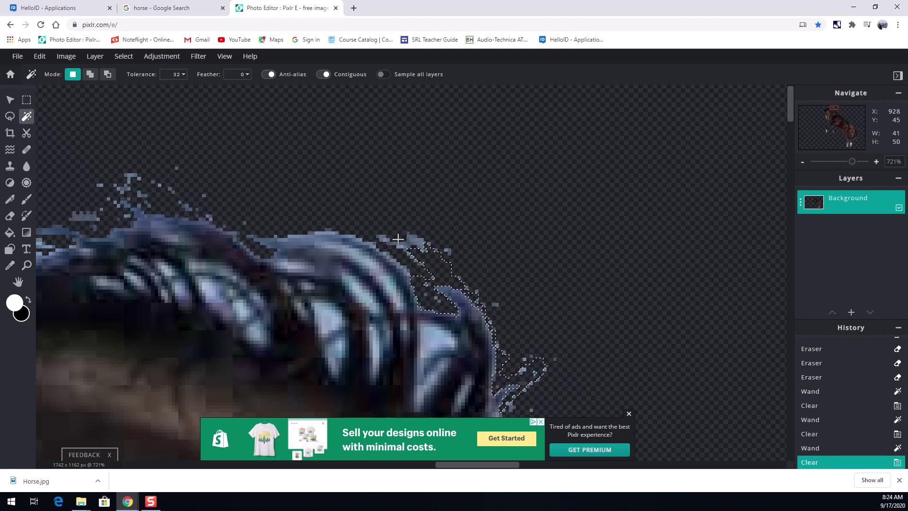
{"action": "left_click", "coordinate": [416, 242]}
{"action": "key", "text": "Delete"}
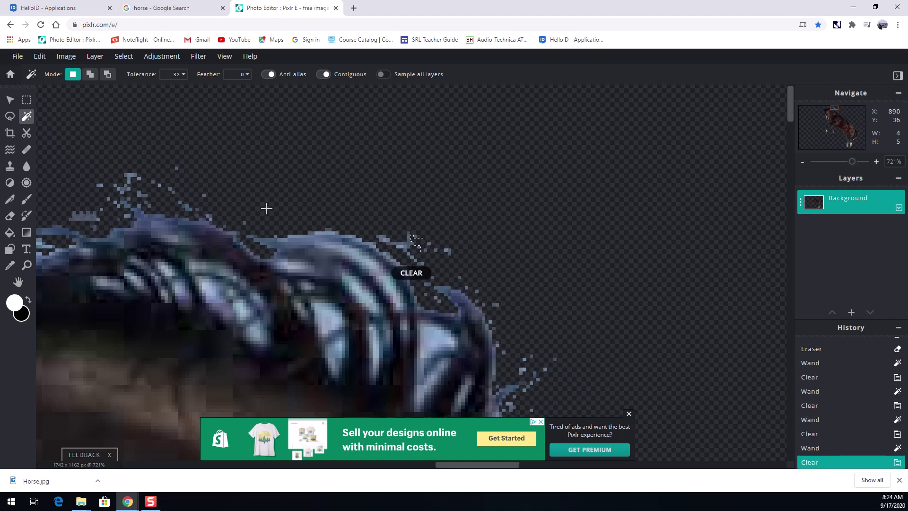
Lasso and delete the loose specks above the mane
{"action": "left_click", "coordinate": [10, 117]}
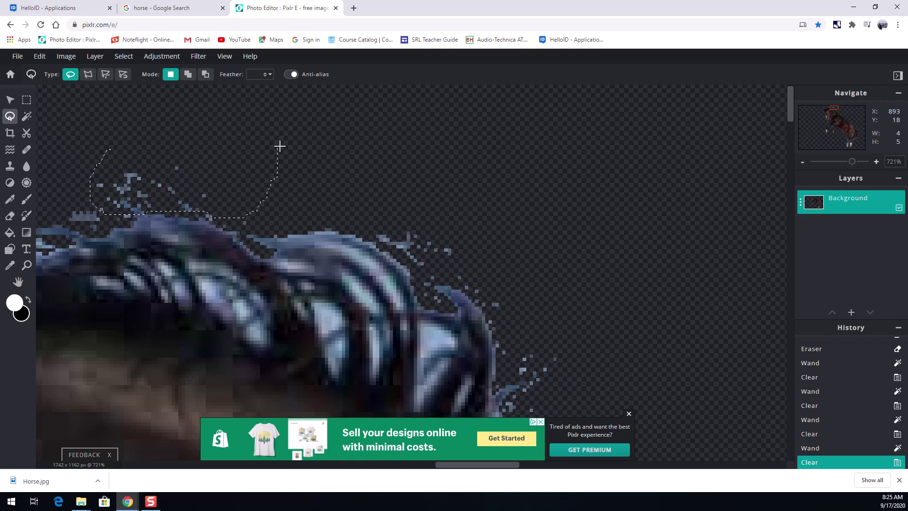
{"action": "left_click_drag", "start_coordinate": [280, 146], "coordinate": [278, 147]}
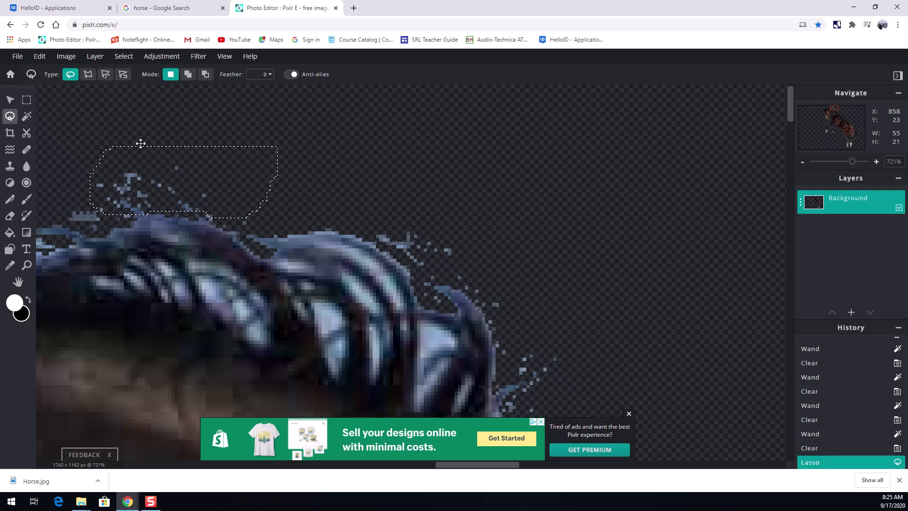
{"action": "key", "text": "Delete"}
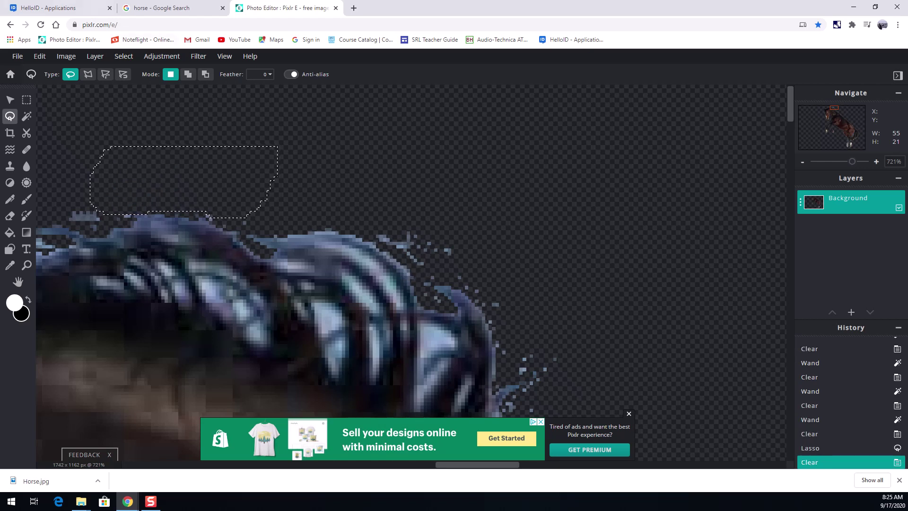
{"action": "left_click_drag", "start_coordinate": [376, 206], "coordinate": [376, 242]}
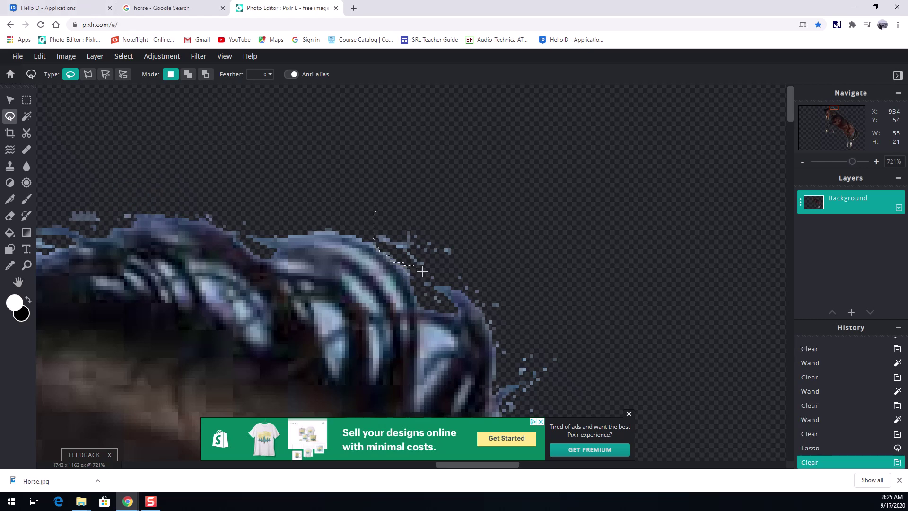
{"action": "left_click_drag", "start_coordinate": [482, 230], "coordinate": [397, 202]}
{"action": "key", "text": "Delete"}
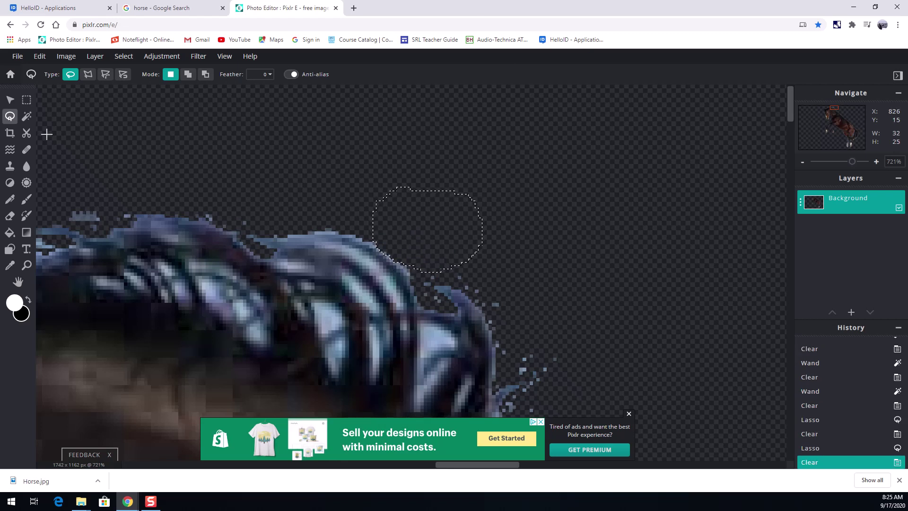
Box the area right of the mane with Rectangle Select and delete its pixels
{"action": "left_click", "coordinate": [26, 100]}
{"action": "left_click", "coordinate": [656, 272]}
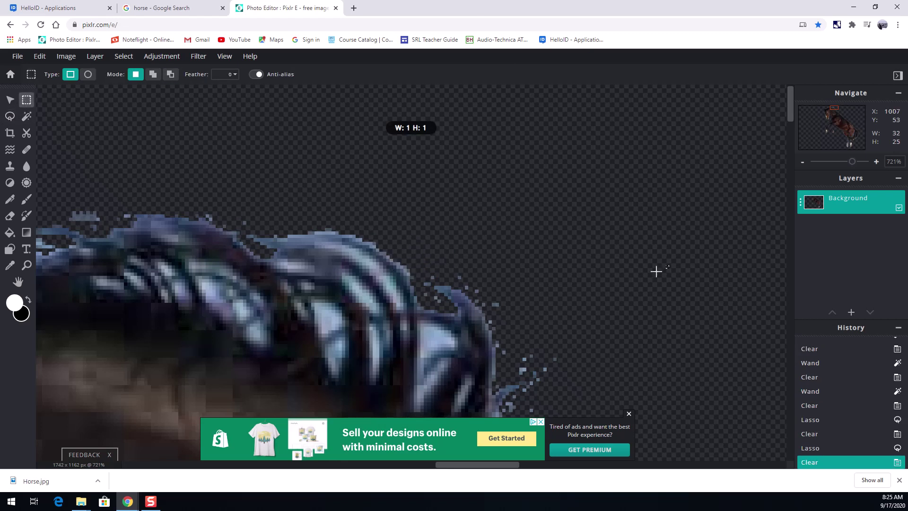
{"action": "left_click_drag", "start_coordinate": [669, 266], "coordinate": [513, 401]}
{"action": "key", "text": "Delete"}
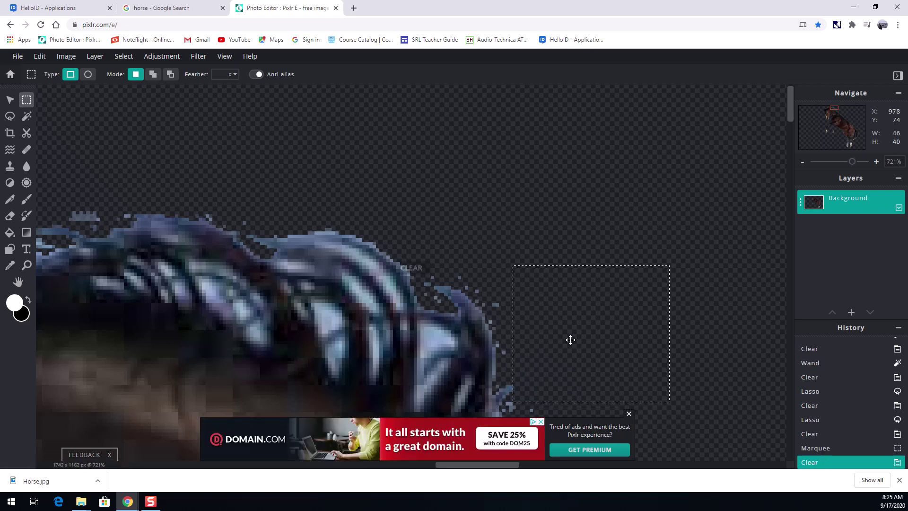
{"action": "scroll", "coordinate": [508, 378], "scroll_direction": "down", "scroll_amount": 3}
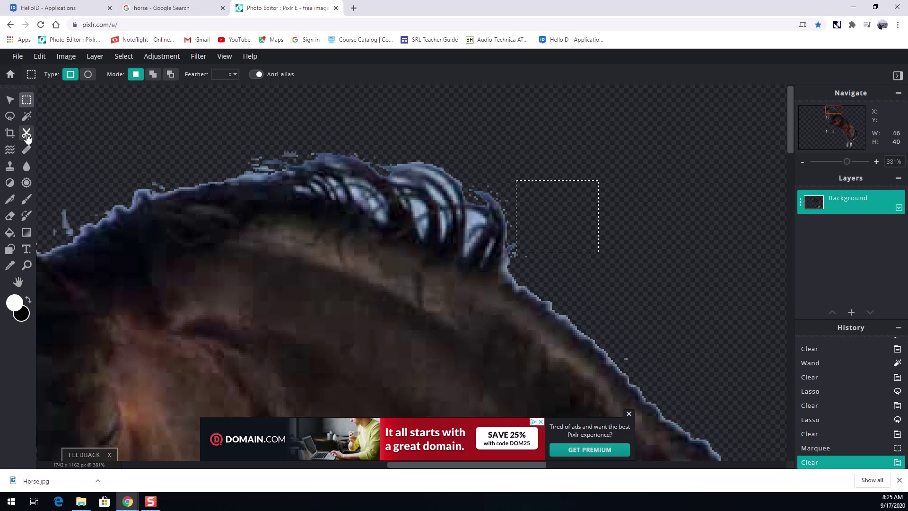
{"action": "scroll", "coordinate": [204, 228], "scroll_direction": "down", "scroll_amount": 5}
{"action": "scroll", "coordinate": [234, 232], "scroll_direction": "down", "scroll_amount": 4}
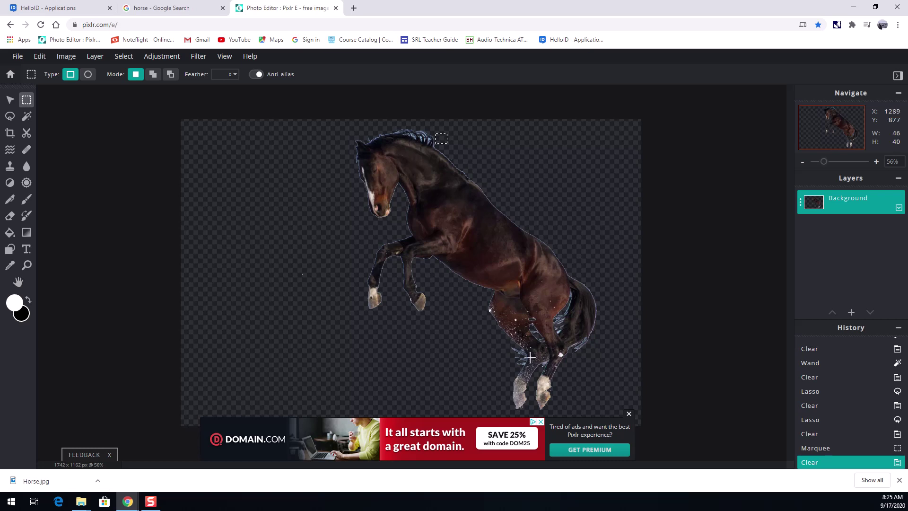
{"action": "scroll", "coordinate": [544, 362], "scroll_direction": "up", "scroll_amount": 5}
Download the cutout as Horse.png, a 1742 × 1162 PNG with transparency
{"action": "scroll", "coordinate": [719, 397], "scroll_direction": "down", "scroll_amount": 2}
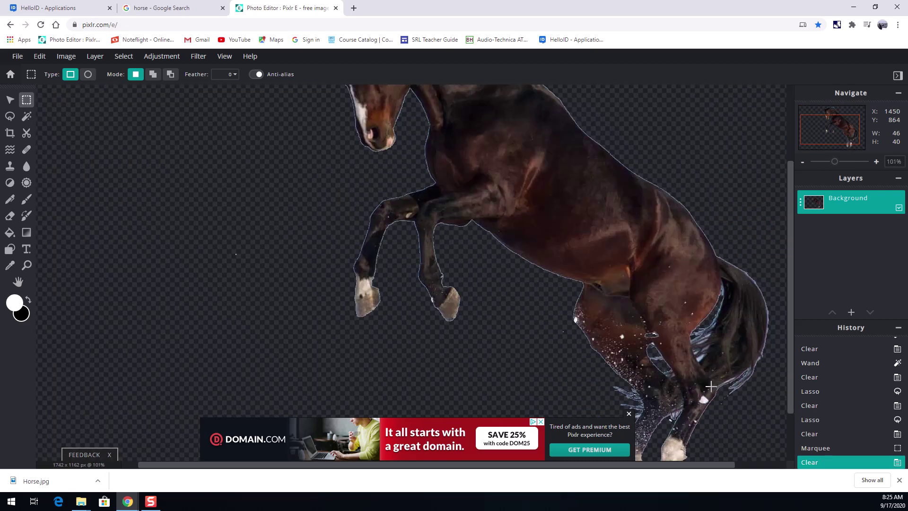
{"action": "scroll", "coordinate": [691, 368], "scroll_direction": "down", "scroll_amount": 2}
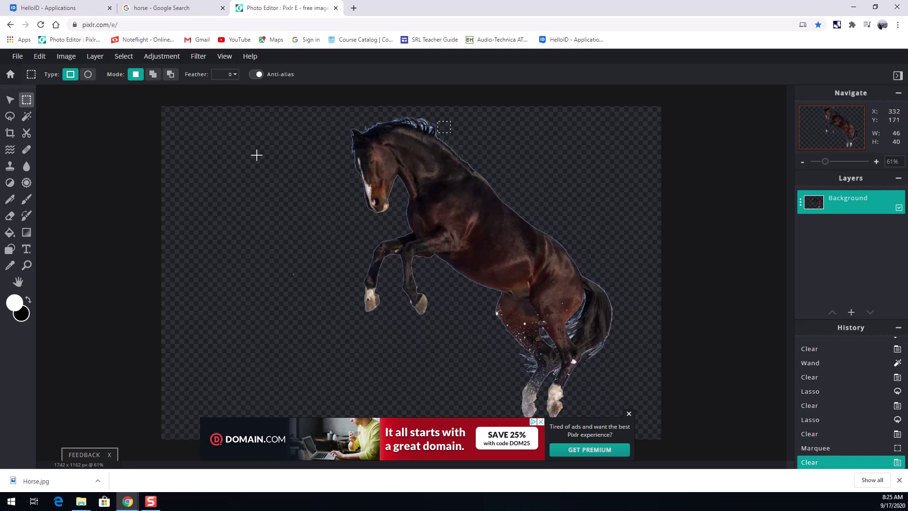
{"action": "left_click", "coordinate": [14, 57]}
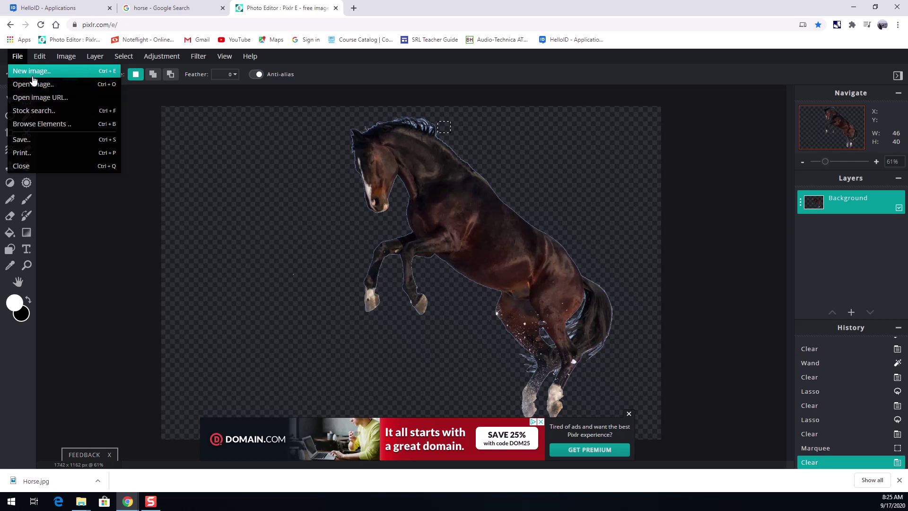
{"action": "left_click", "coordinate": [36, 140]}
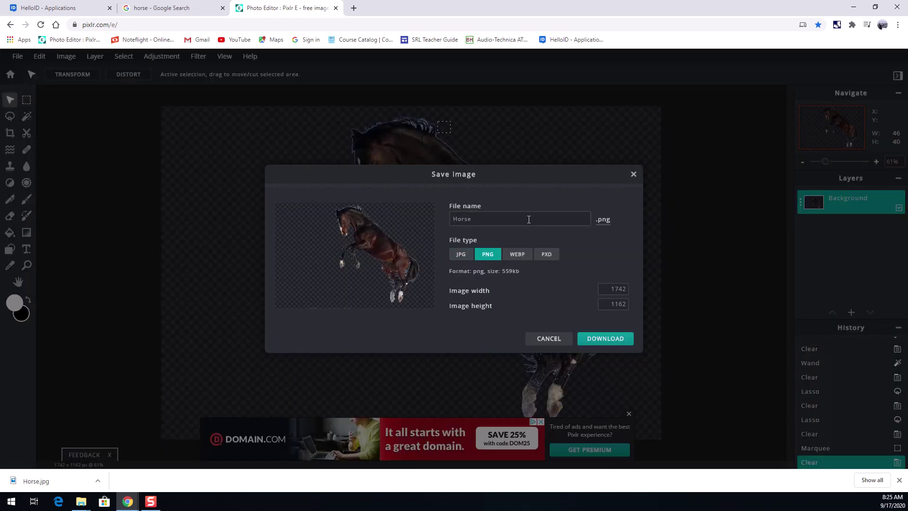
{"action": "left_click", "coordinate": [463, 258]}
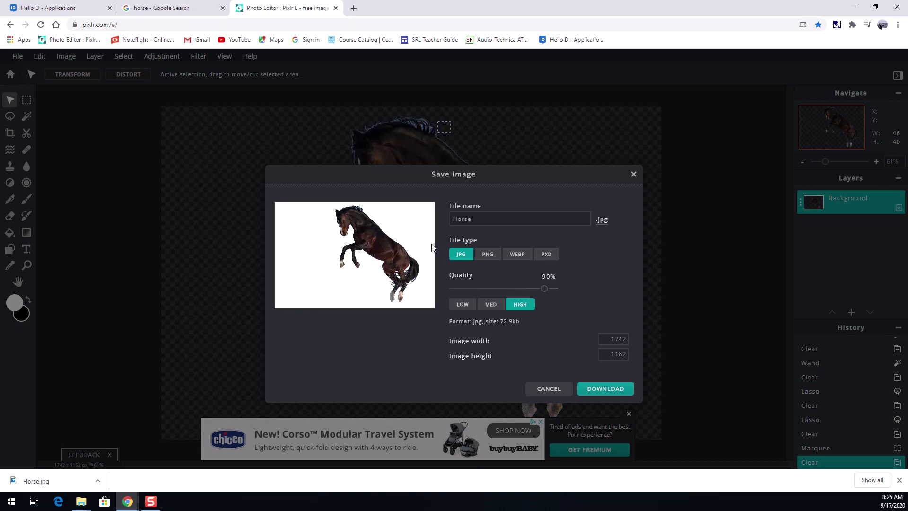
{"action": "left_click", "coordinate": [486, 257]}
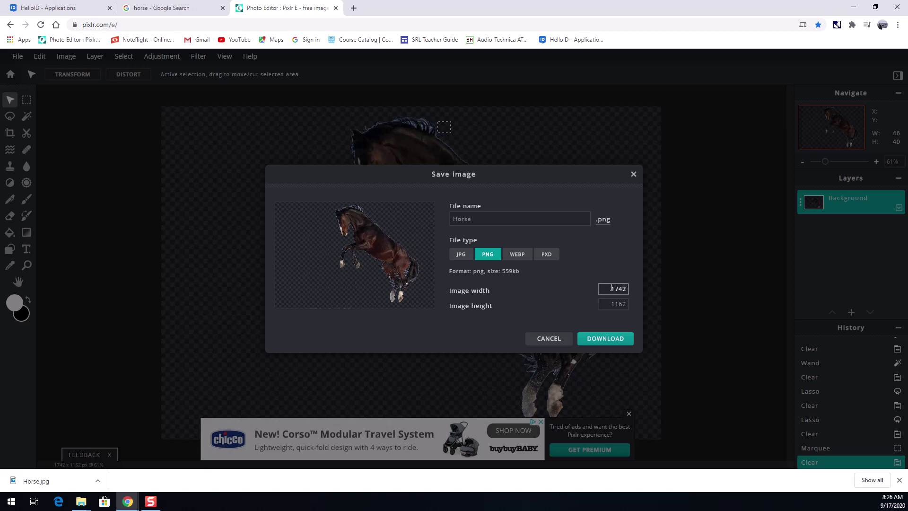
{"action": "left_click", "coordinate": [499, 221]}
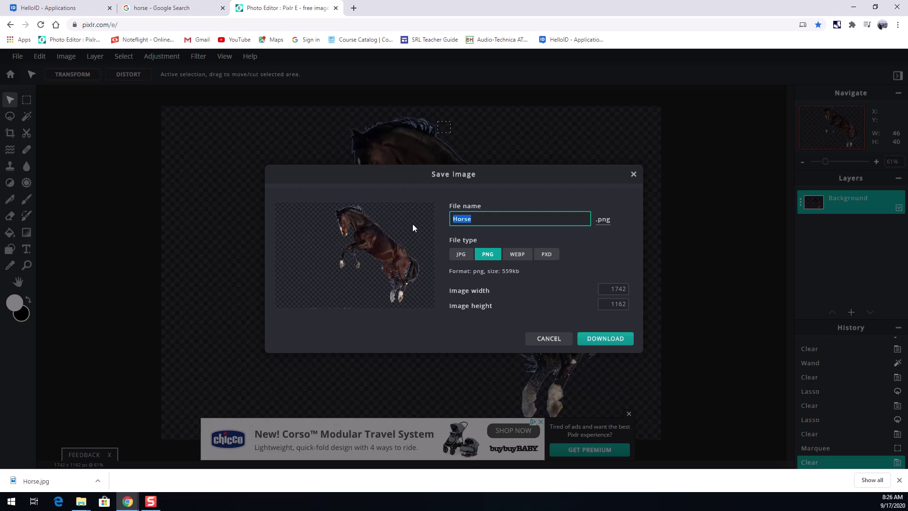
{"action": "left_click", "coordinate": [605, 338]}
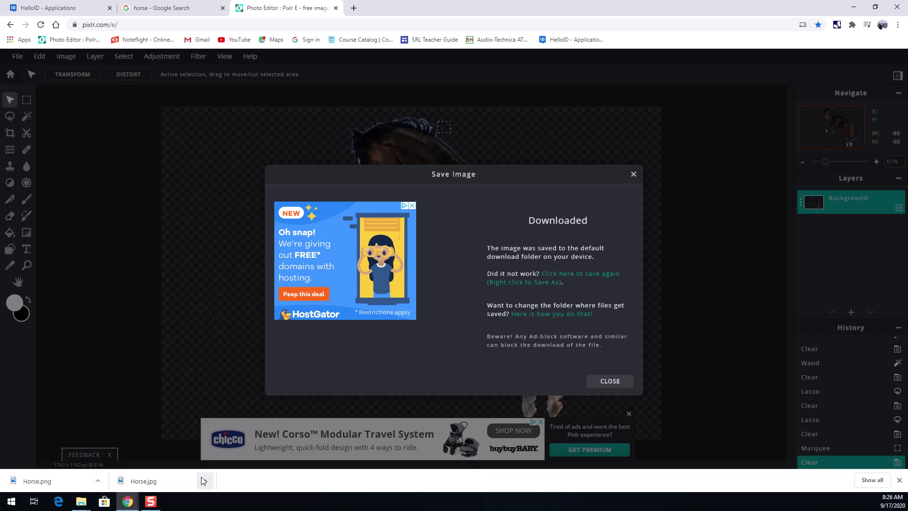
{"action": "left_click", "coordinate": [634, 175]}
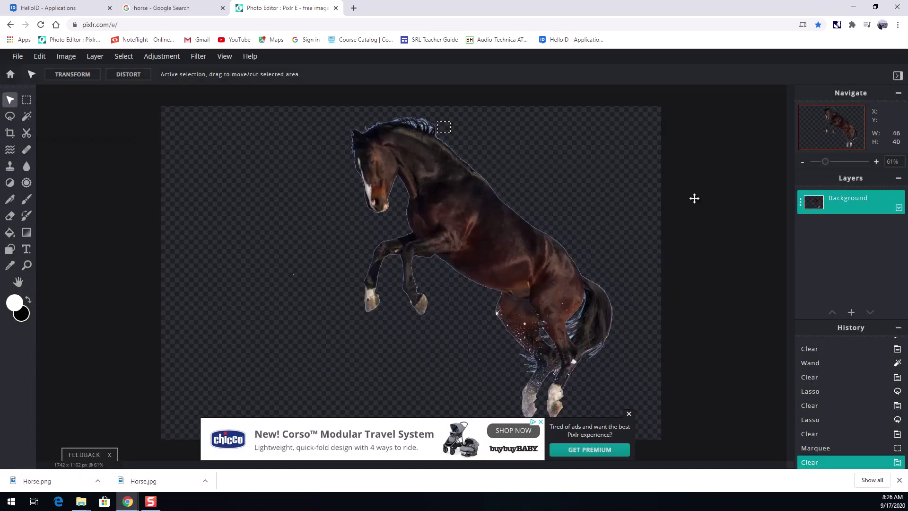
Search Google Images for 'meadow' in a new tab
{"action": "scroll", "coordinate": [541, 256], "scroll_direction": "down", "scroll_amount": 1}
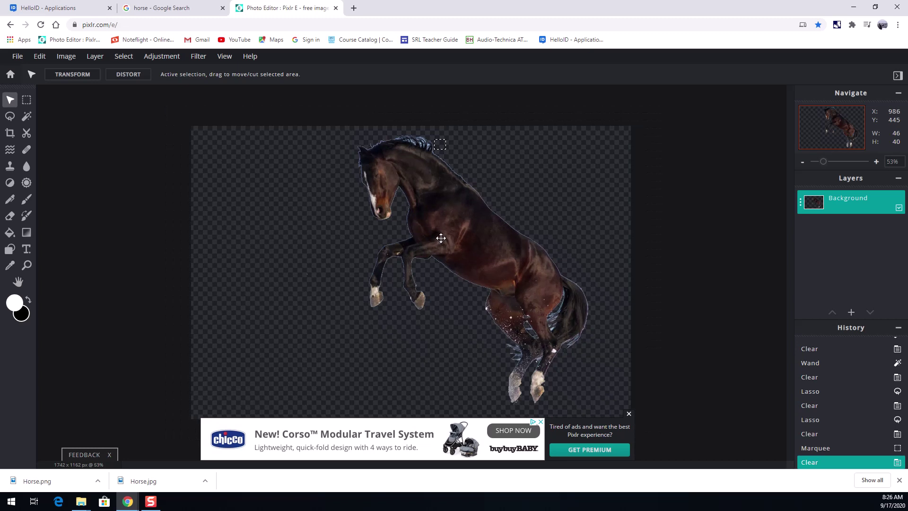
{"action": "left_click", "coordinate": [354, 8]}
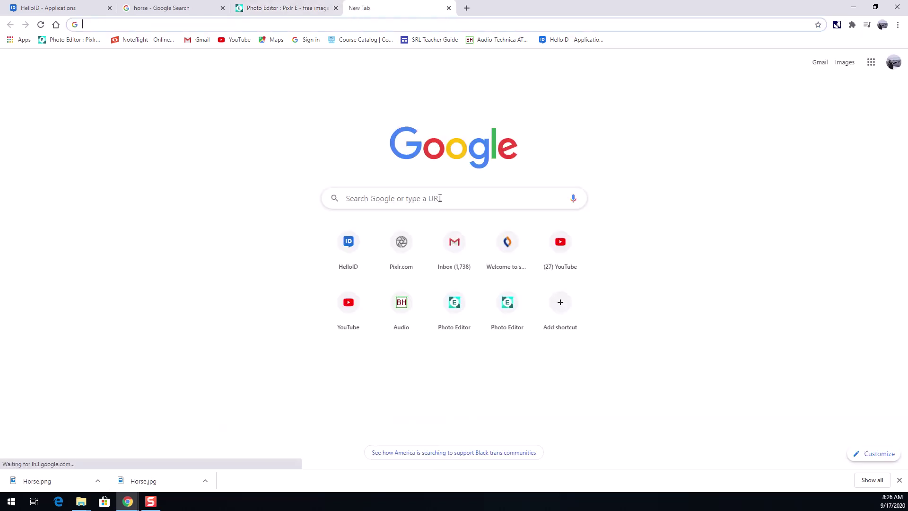
{"action": "type", "text": "m"}
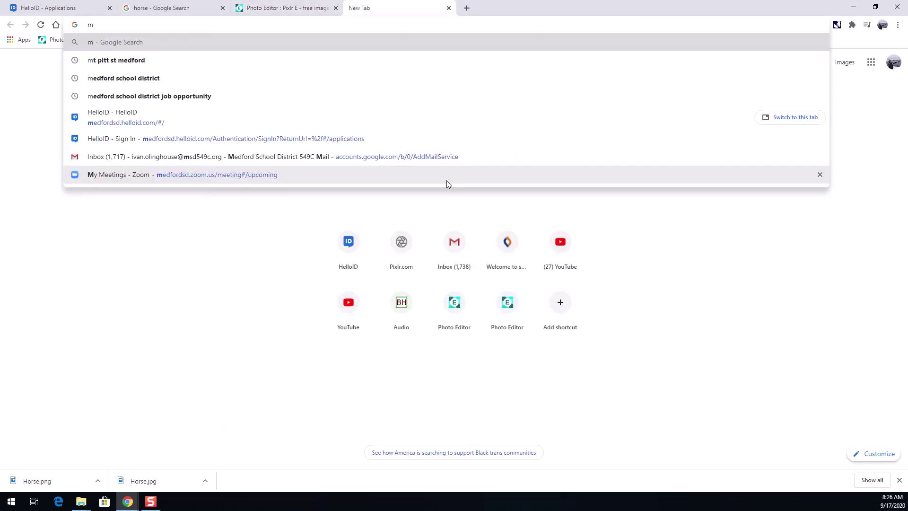
{"action": "type", "text": "eadow"}
{"action": "key", "text": "Return"}
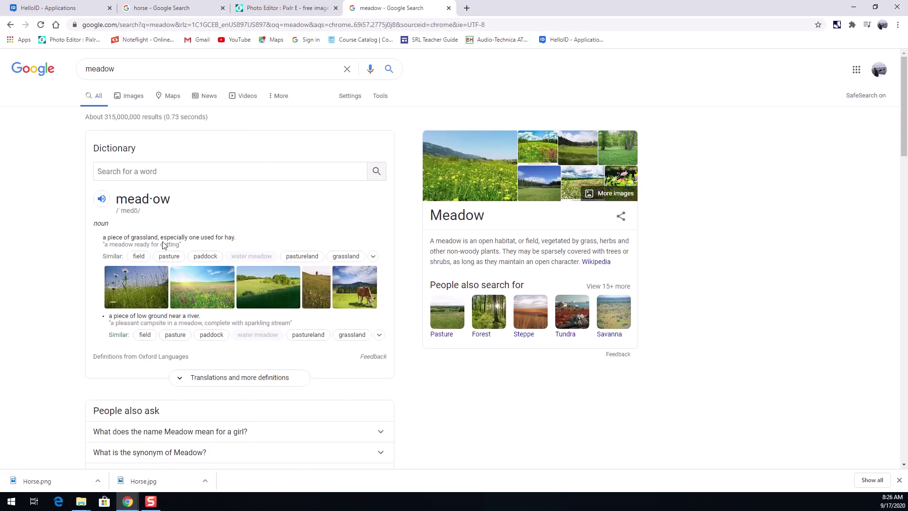
{"action": "left_click", "coordinate": [133, 101]}
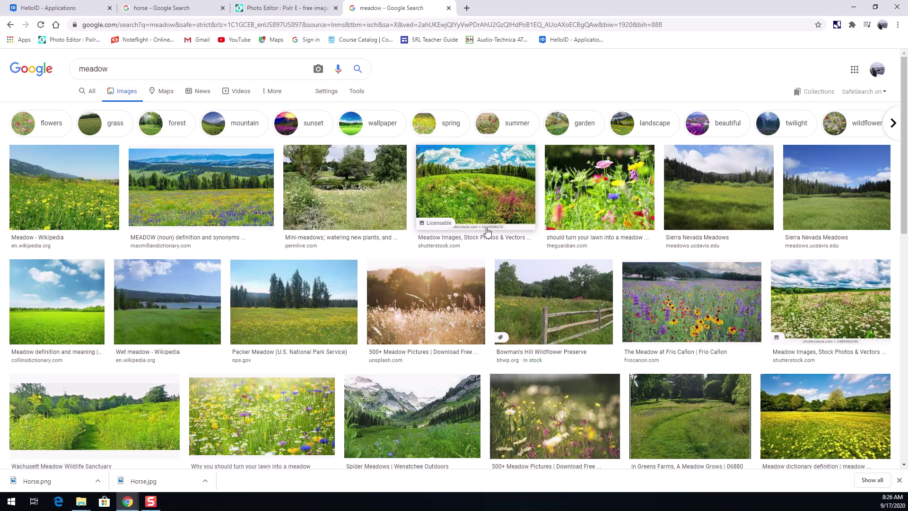
Preview several meadow photos and settle on the bright green Collins meadow
{"action": "right_click", "coordinate": [205, 184]}
{"action": "left_click", "coordinate": [203, 179]}
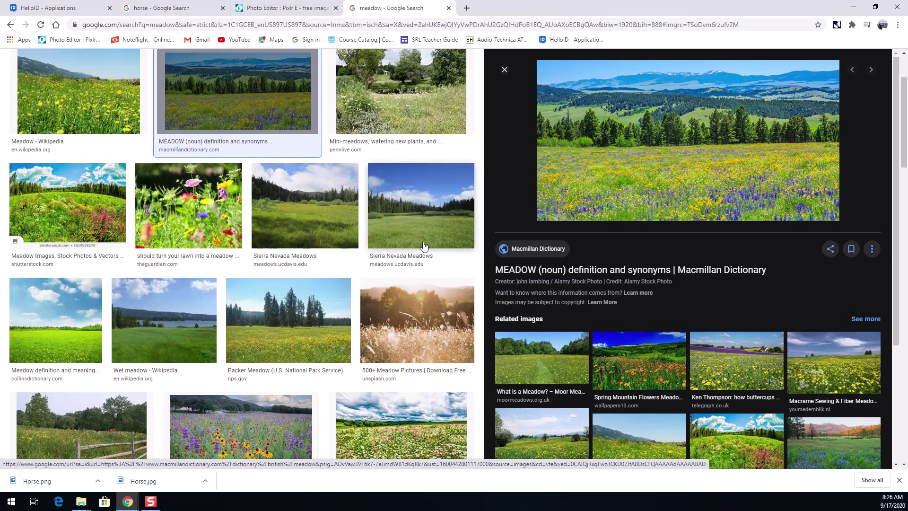
{"action": "left_click", "coordinate": [414, 216]}
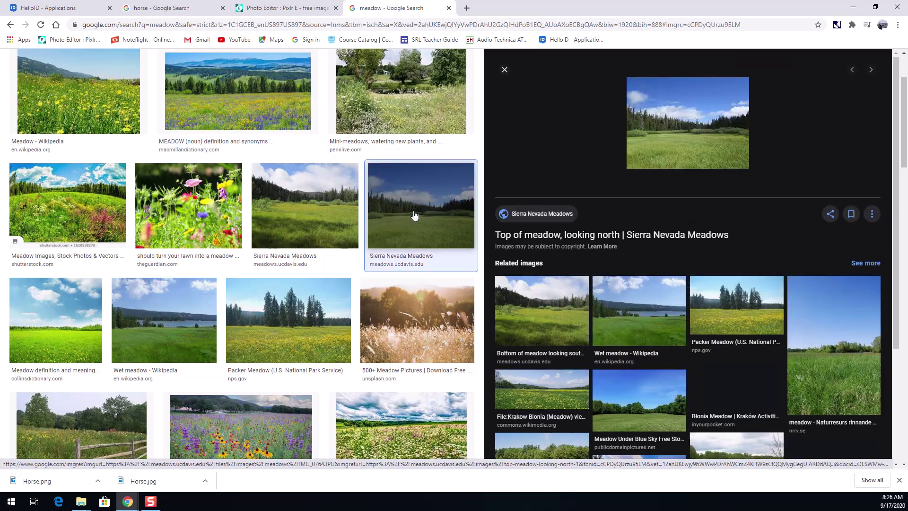
{"action": "left_click", "coordinate": [299, 227]}
{"action": "left_click", "coordinate": [283, 312]}
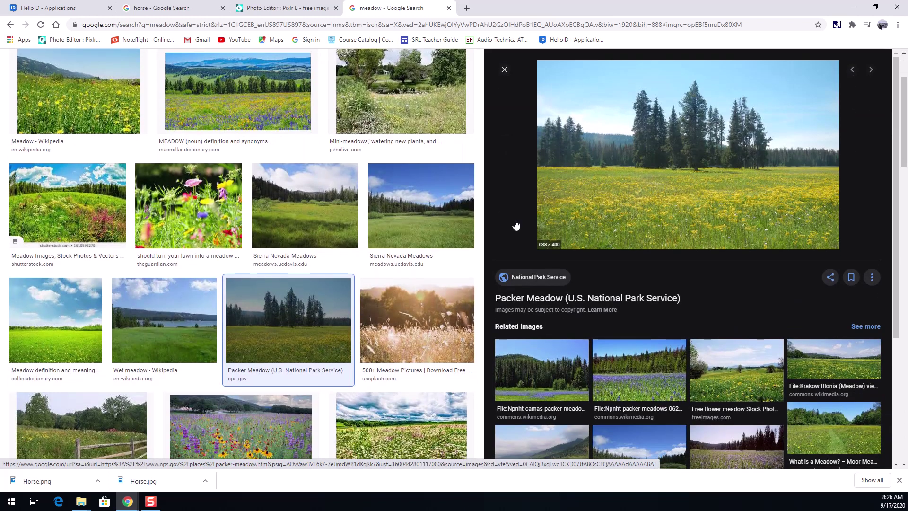
{"action": "left_click", "coordinate": [71, 347]}
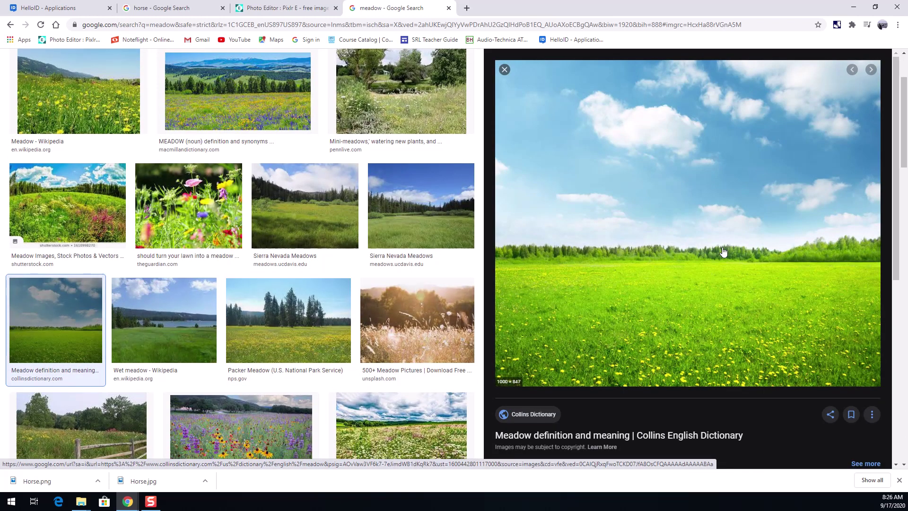
Save the Collins meadow photo to Downloads as meadow.jpg
{"action": "right_click", "coordinate": [709, 233]}
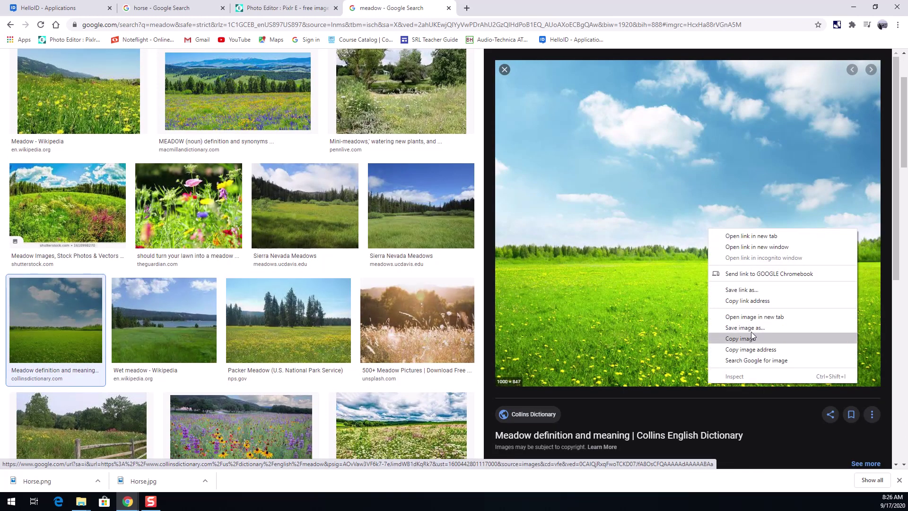
{"action": "left_click", "coordinate": [794, 327]}
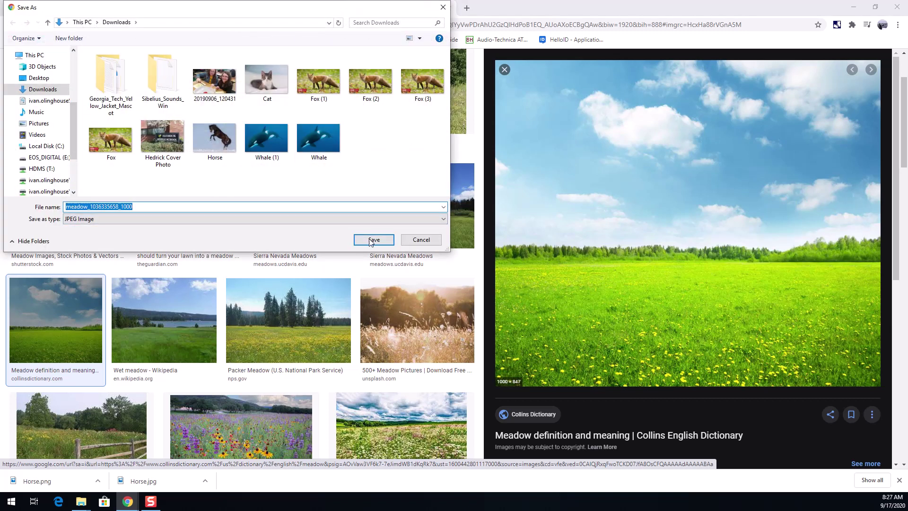
{"action": "left_click_drag", "start_coordinate": [140, 209], "coordinate": [93, 212]}
{"action": "key", "text": "BackSpace"}
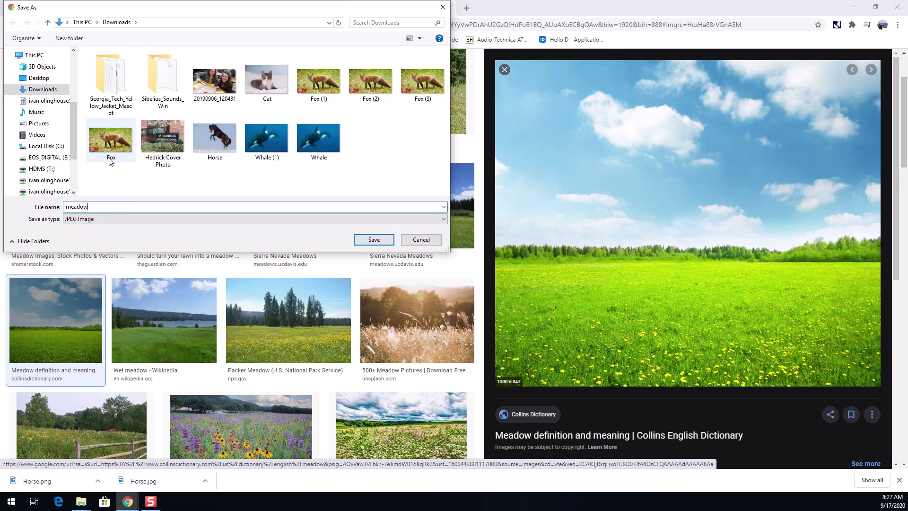
{"action": "left_click", "coordinate": [374, 239]}
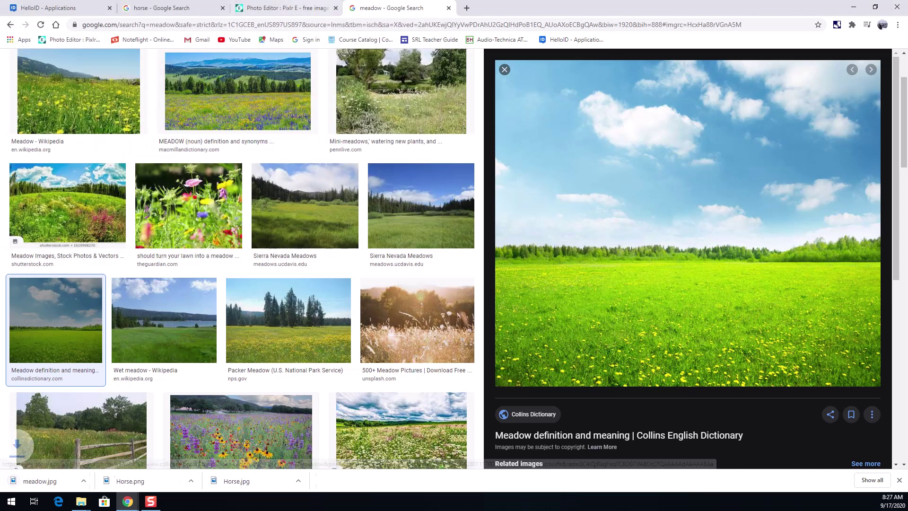
Show the downloaded meadow.jpg in its Downloads folder
{"action": "left_click", "coordinate": [278, 10]}
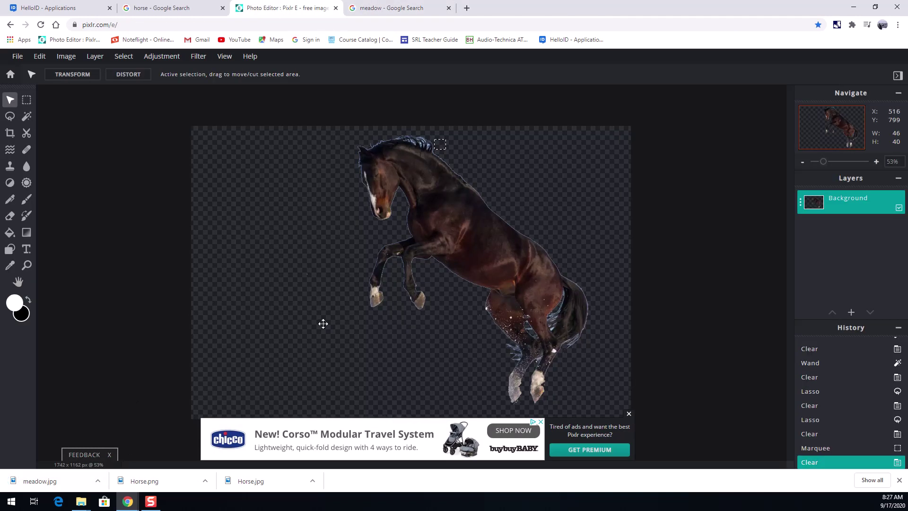
{"action": "left_click", "coordinate": [98, 483]}
{"action": "left_click", "coordinate": [122, 449]}
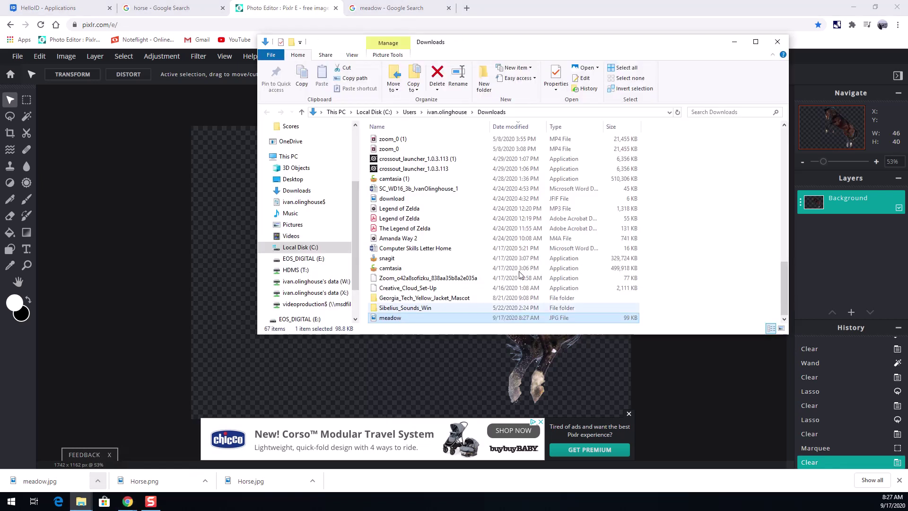
Arrange the browser and Downloads windows and try dragging meadow.jpg onto the Pixlr canvas
{"action": "key", "text": "alt+Tab"}
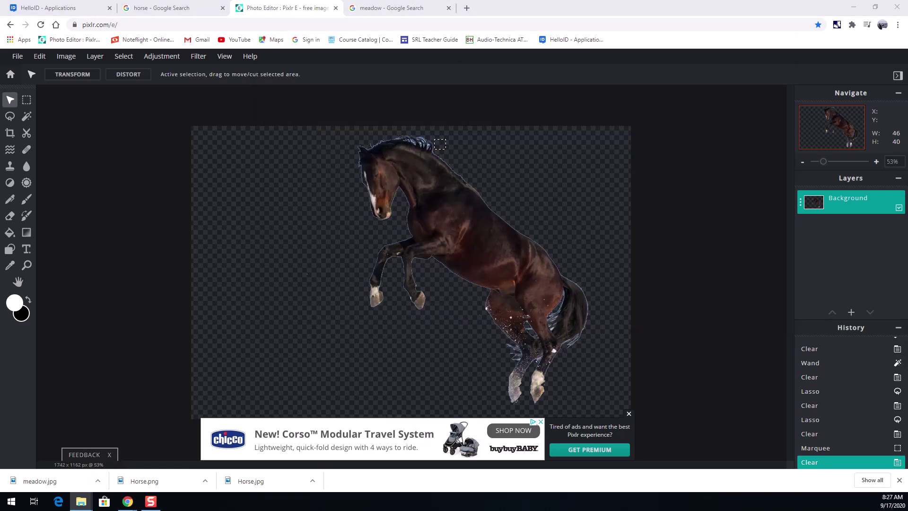
{"action": "left_click_drag", "start_coordinate": [828, 373], "coordinate": [666, 251]}
{"action": "left_click", "coordinate": [875, 7]}
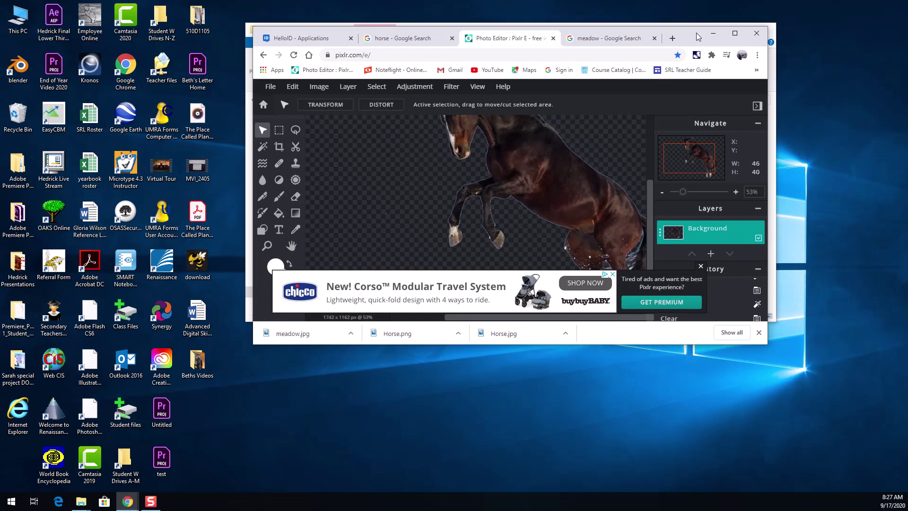
{"action": "left_click_drag", "start_coordinate": [697, 37], "coordinate": [447, 13]}
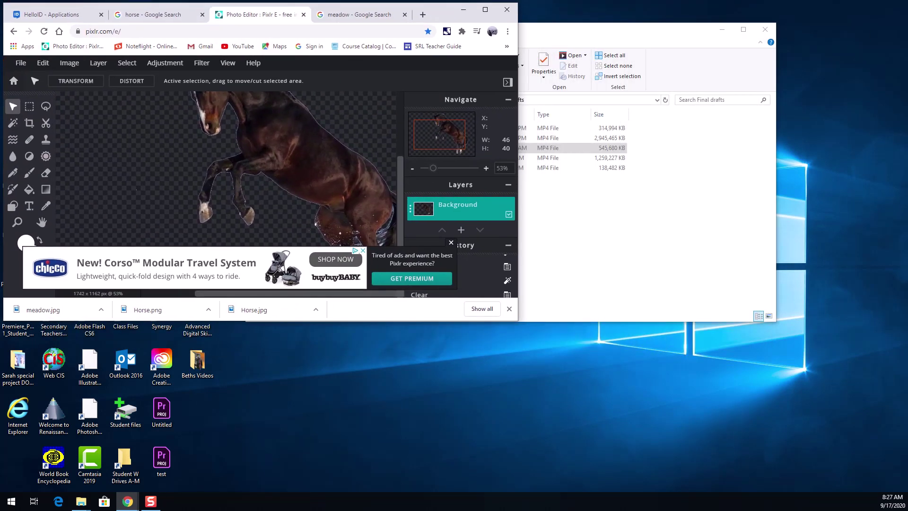
{"action": "left_click", "coordinate": [755, 189]}
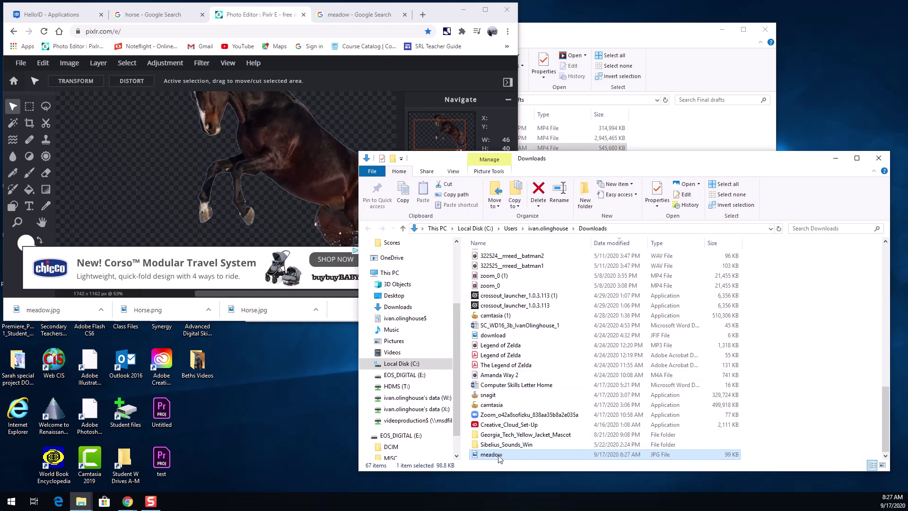
{"action": "mouse_move", "coordinate": [499, 458]}
{"action": "left_mouse_down"}
{"action": "mouse_move", "coordinate": [192, 209]}
{"action": "mouse_move", "coordinate": [189, 183]}
{"action": "mouse_move", "coordinate": [482, 466]}
{"action": "mouse_move", "coordinate": [502, 462]}
{"action": "left_mouse_up"}
{"action": "left_click", "coordinate": [489, 6]}
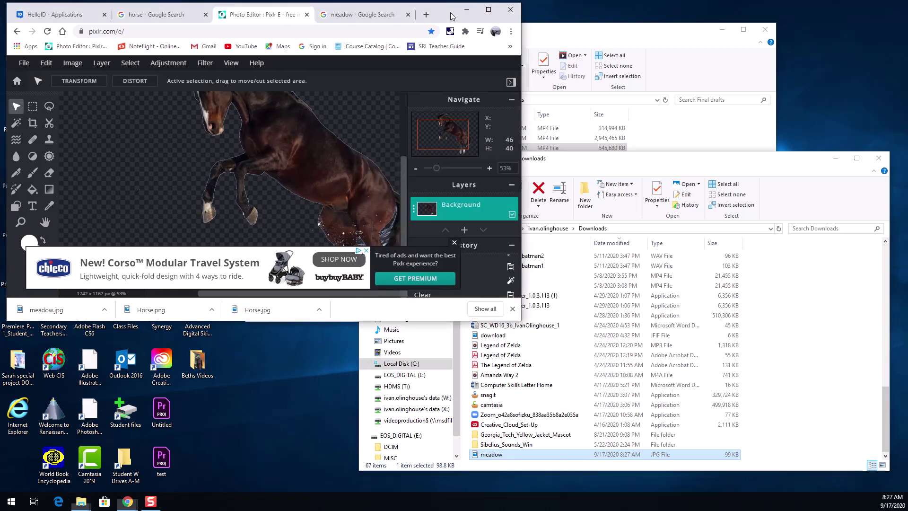
Add meadow.jpg as a new image layer above the horse Background layer
{"action": "left_click", "coordinate": [492, 8]}
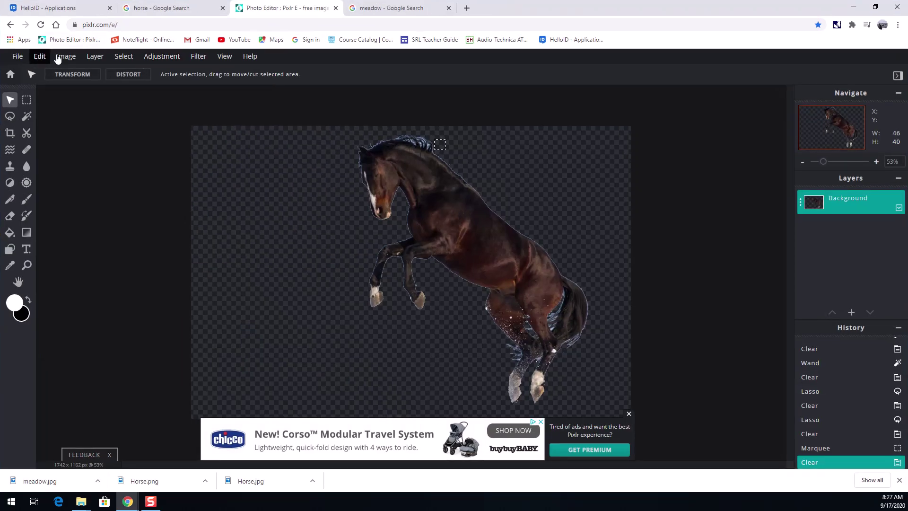
{"action": "left_click", "coordinate": [93, 57]}
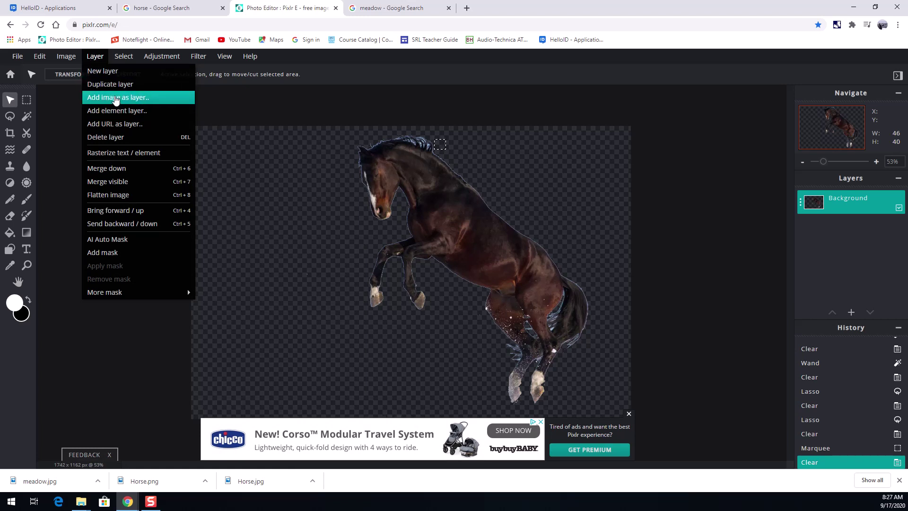
{"action": "left_click", "coordinate": [115, 98]}
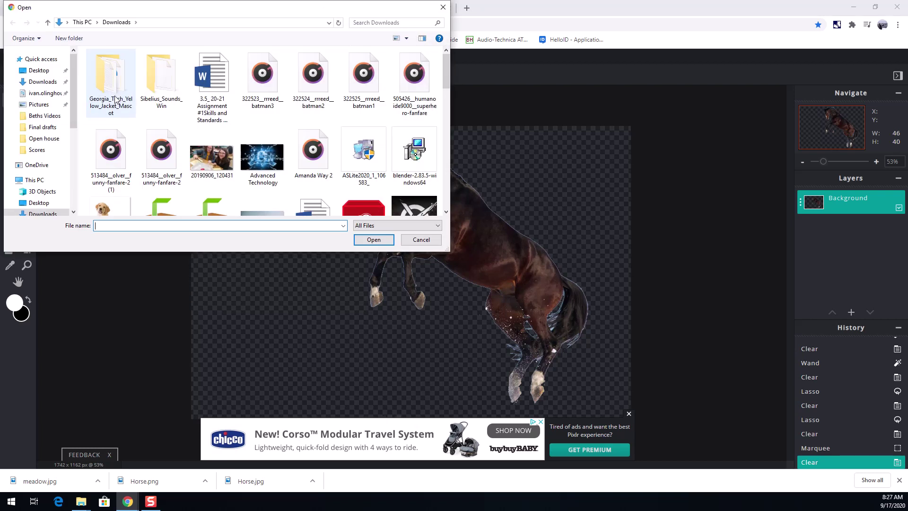
{"action": "scroll", "coordinate": [245, 161], "scroll_direction": "down", "scroll_amount": 1}
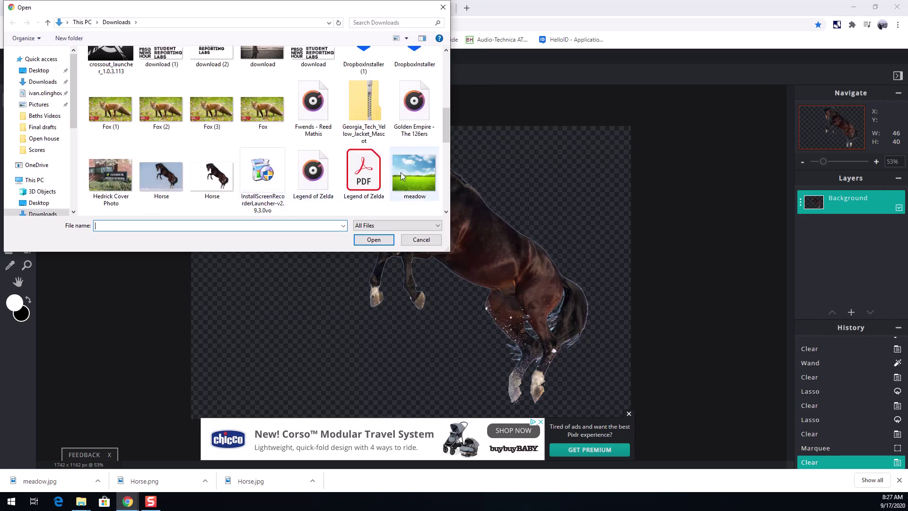
{"action": "left_click", "coordinate": [401, 172]}
{"action": "left_click", "coordinate": [374, 239]}
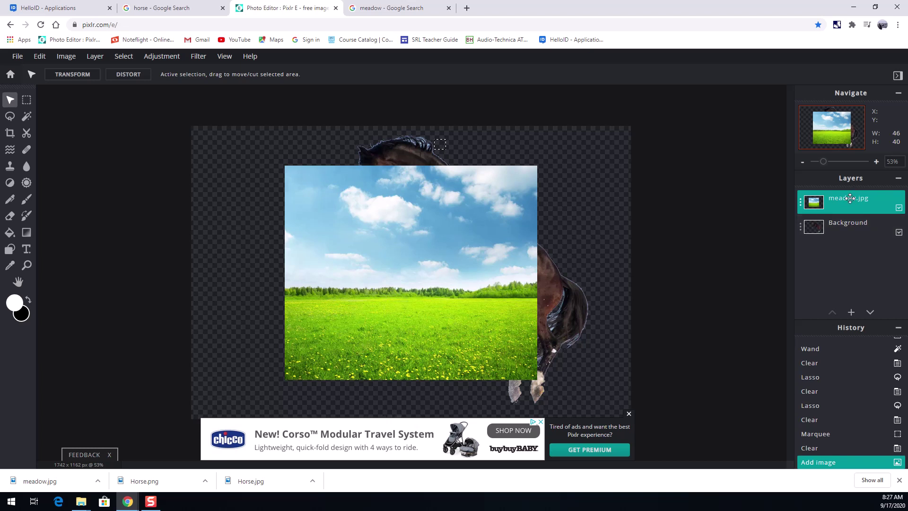
{"action": "left_click", "coordinate": [849, 226]}
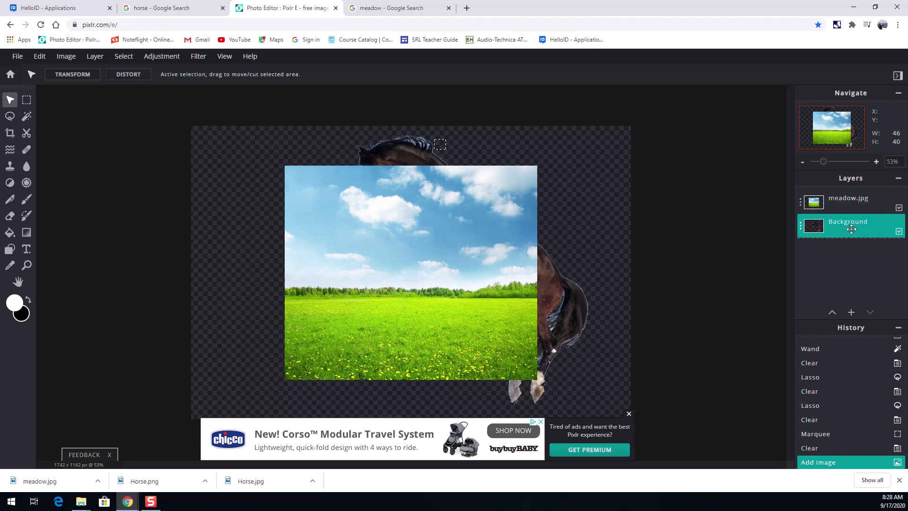
Drag the horse Background layer above meadow.jpg and clear the leftover selection
{"action": "left_click_drag", "start_coordinate": [849, 228], "coordinate": [860, 206]}
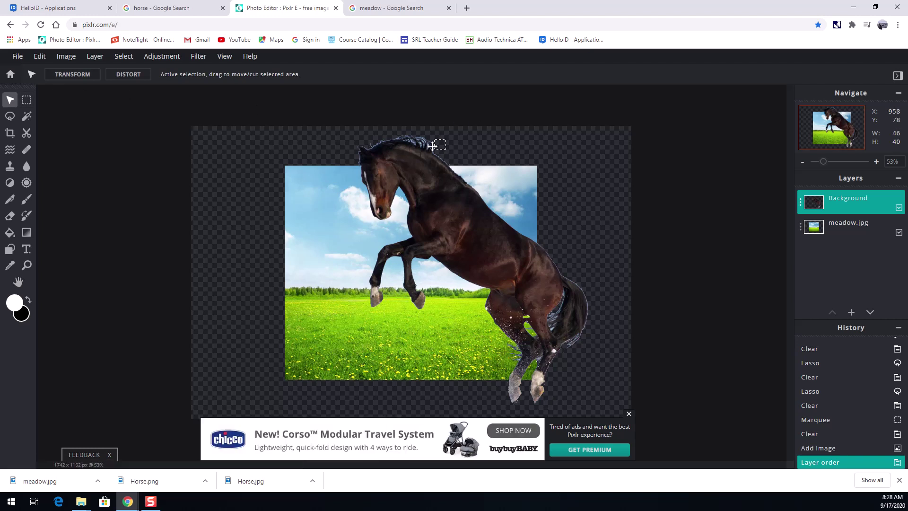
{"action": "left_click", "coordinate": [494, 176]}
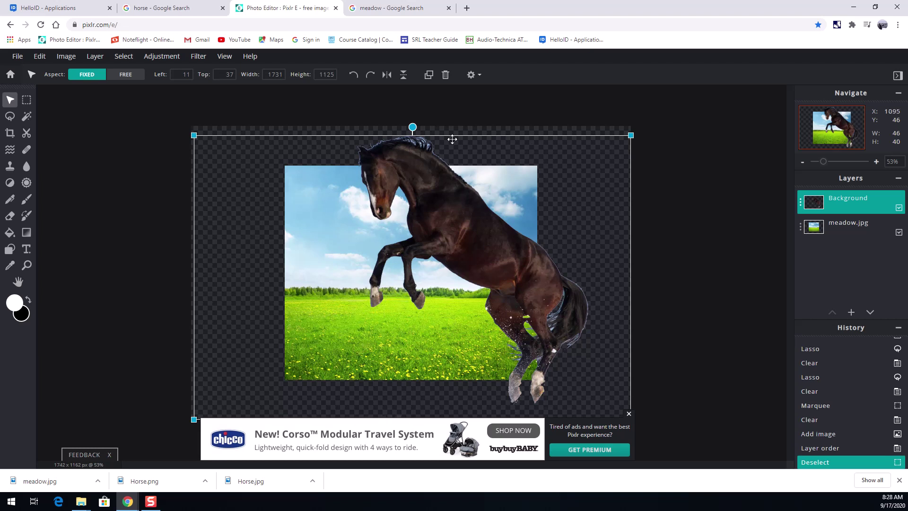
Shrink the horse layer by dragging its corner handle with free proportions
{"action": "key", "text": "shift"}
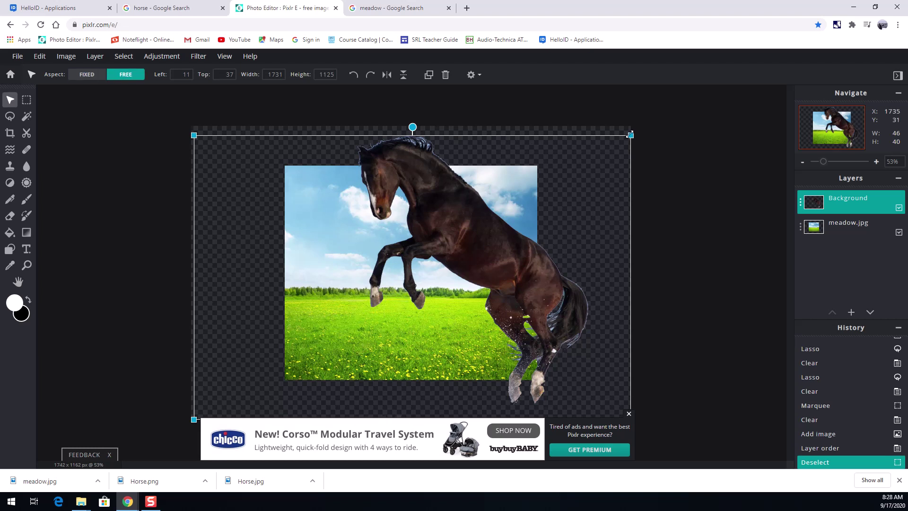
{"action": "left_click_drag", "start_coordinate": [631, 135], "coordinate": [555, 184]}
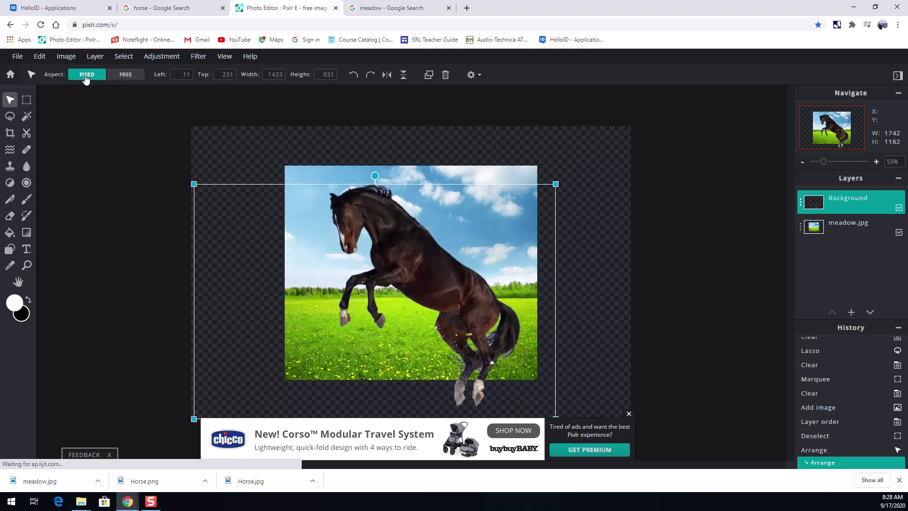
{"action": "left_click_drag", "start_coordinate": [557, 183], "coordinate": [403, 283]}
Move the horse onto the centre of the meadow, dismiss the ad, and deselect
{"action": "left_click_drag", "start_coordinate": [335, 325], "coordinate": [428, 275]}
{"action": "scroll", "coordinate": [463, 337], "scroll_direction": "up", "scroll_amount": 5}
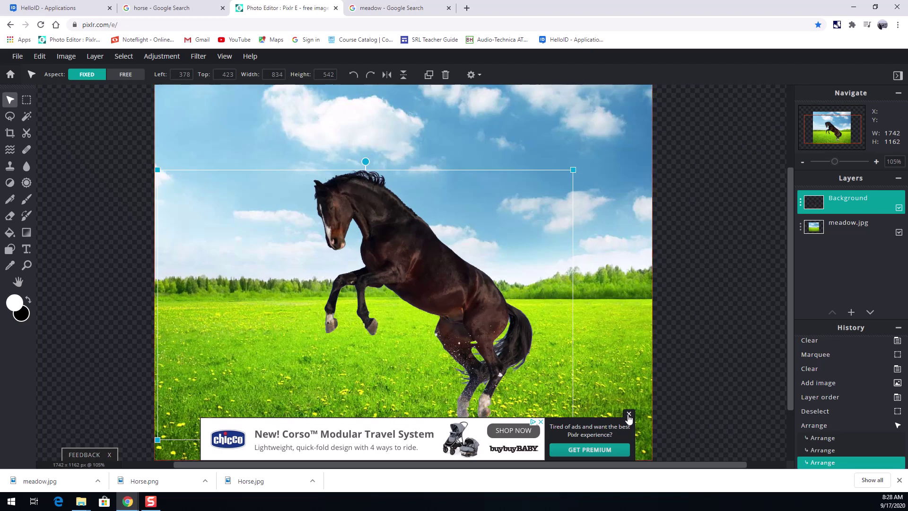
{"action": "left_click", "coordinate": [629, 414]}
{"action": "left_click", "coordinate": [698, 348]}
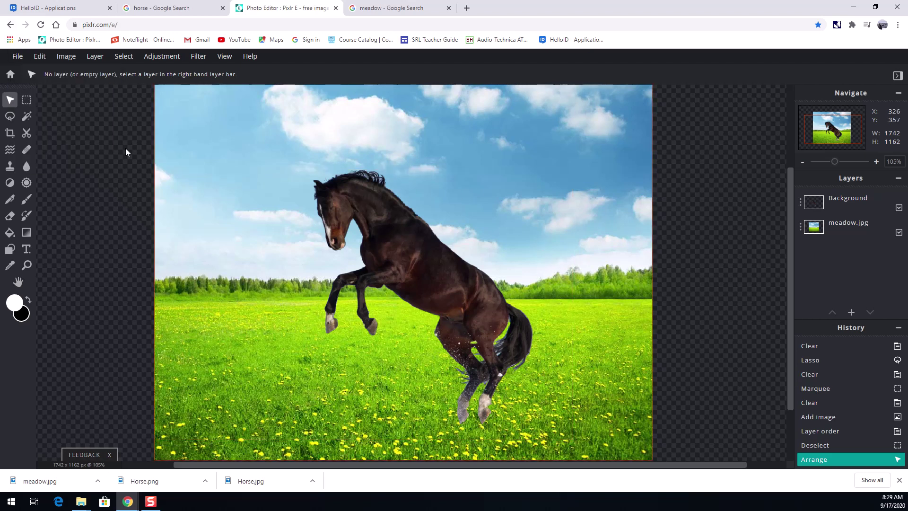
{"action": "left_click", "coordinate": [17, 56]}
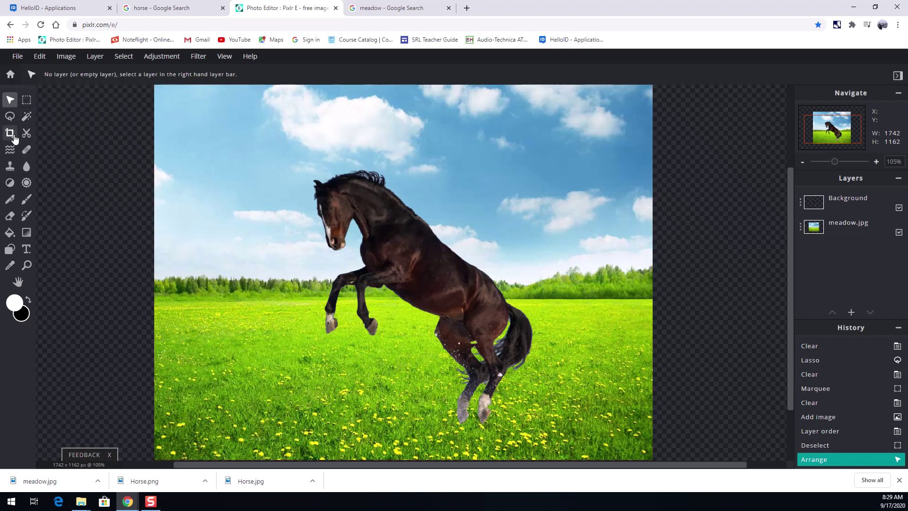
Crop the canvas to the meadow photo's edges at 999 × 845
{"action": "scroll", "coordinate": [252, 203], "scroll_direction": "down", "scroll_amount": 2}
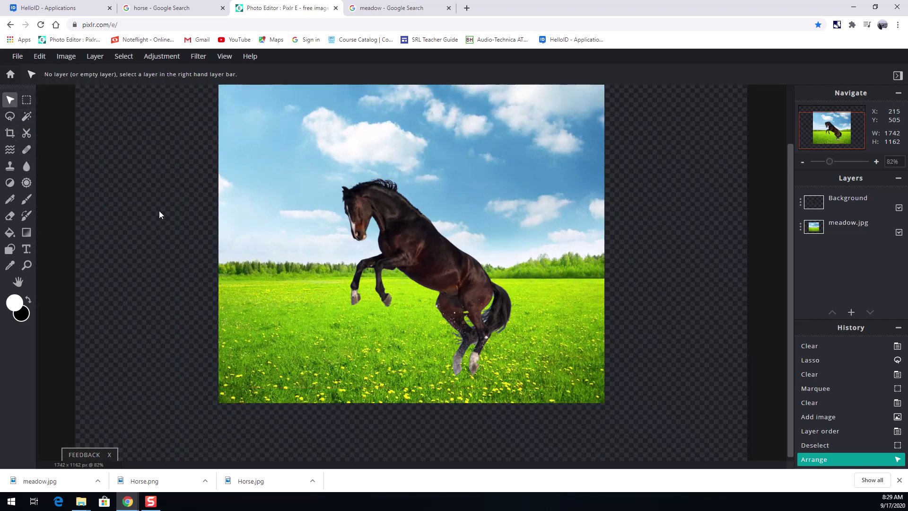
{"action": "left_click_drag", "start_coordinate": [849, 130], "coordinate": [845, 128]}
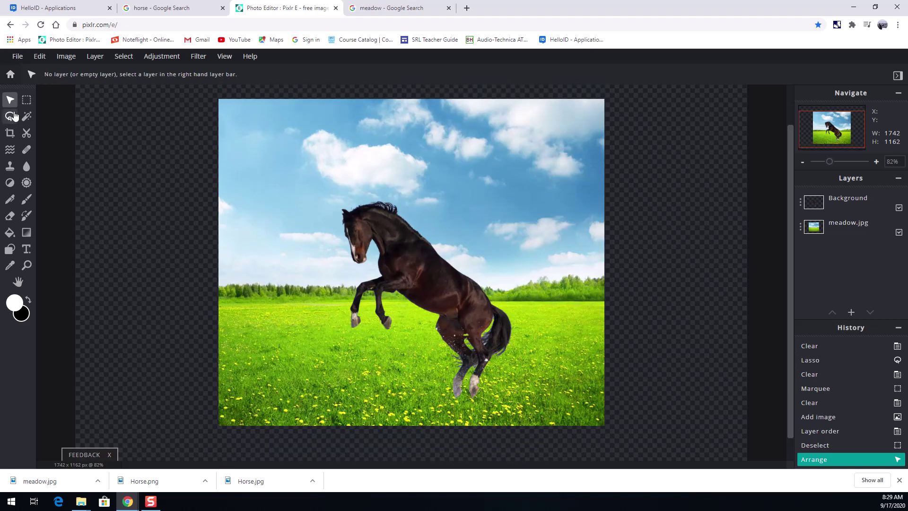
{"action": "left_click", "coordinate": [10, 133]}
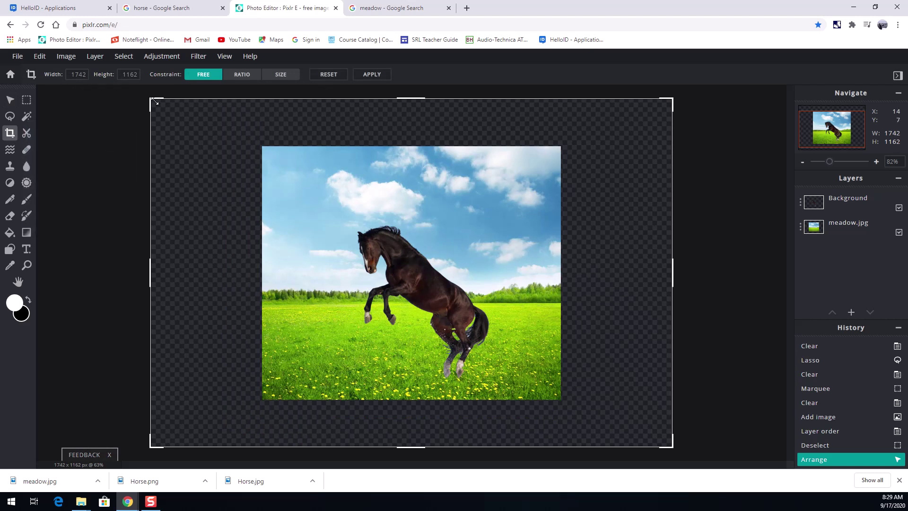
{"action": "left_click_drag", "start_coordinate": [155, 100], "coordinate": [208, 131]}
{"action": "left_click_drag", "start_coordinate": [256, 143], "coordinate": [268, 150]}
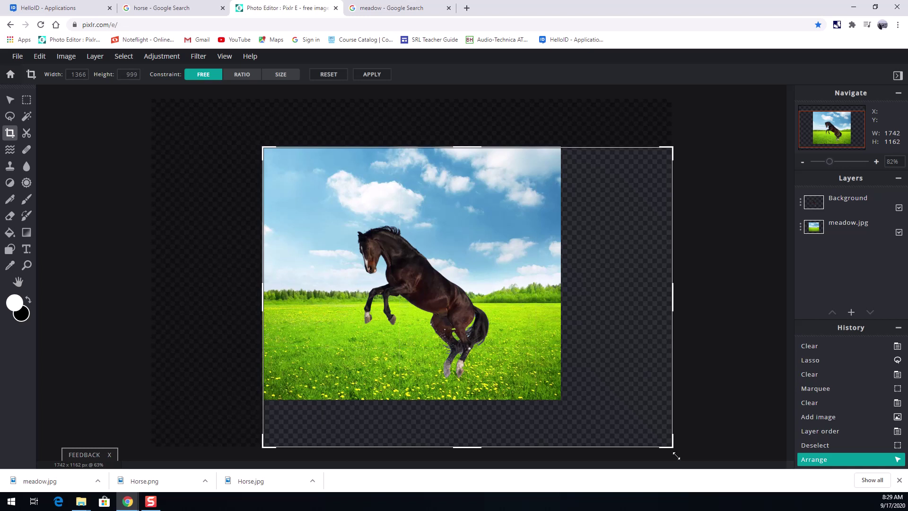
{"action": "left_click_drag", "start_coordinate": [674, 450], "coordinate": [561, 400]}
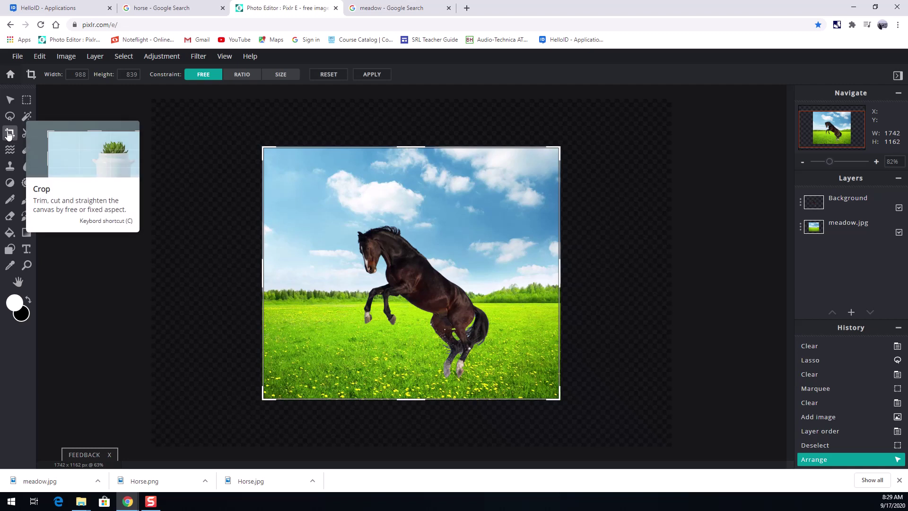
{"action": "left_click", "coordinate": [447, 218]}
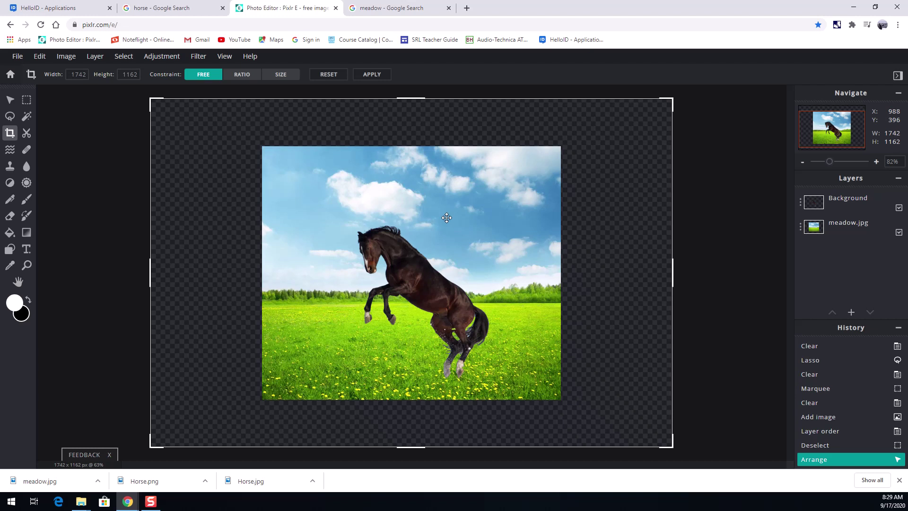
{"action": "left_click_drag", "start_coordinate": [668, 102], "coordinate": [562, 145]}
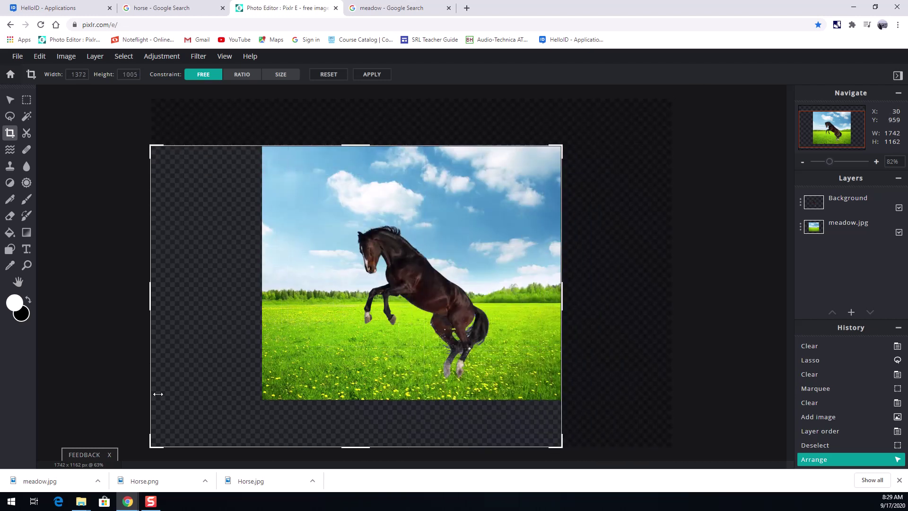
{"action": "left_click_drag", "start_coordinate": [155, 443], "coordinate": [266, 396]}
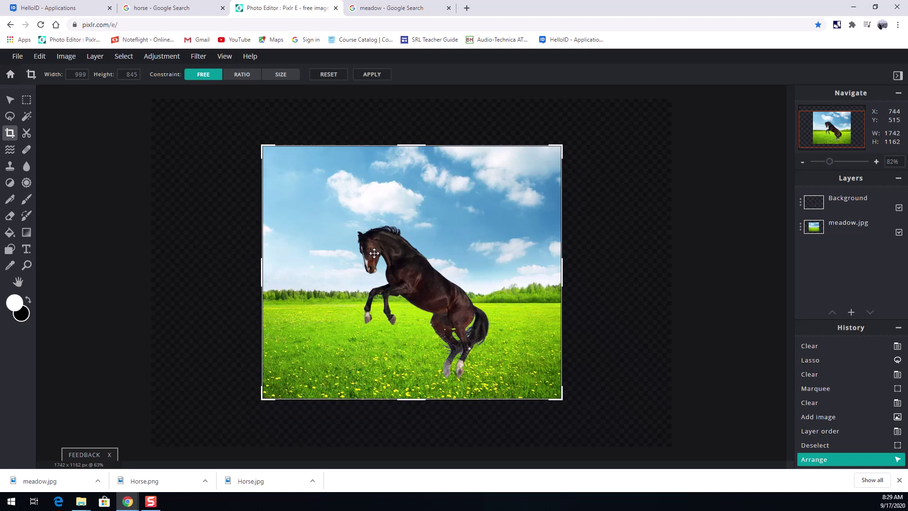
{"action": "key", "text": "Return"}
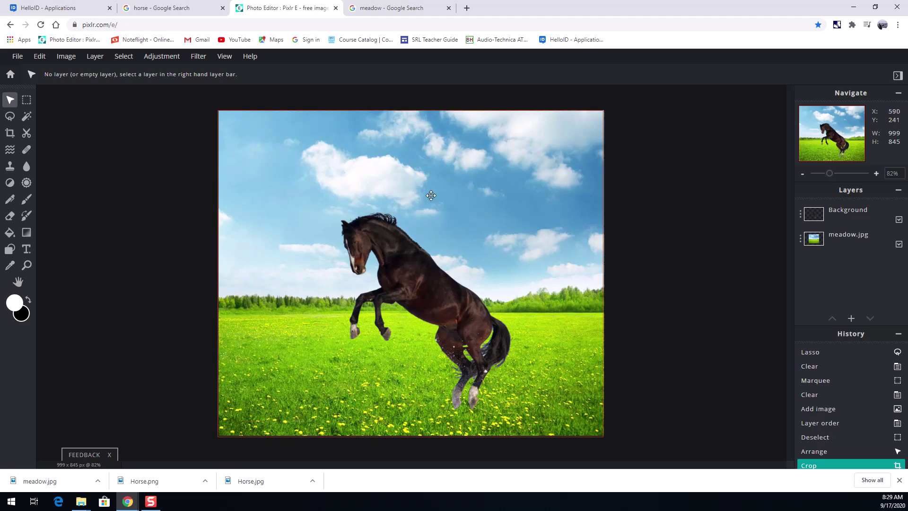
Set the export name to 'Horse in Meadow' with JPG as the format
{"action": "left_click", "coordinate": [20, 58]}
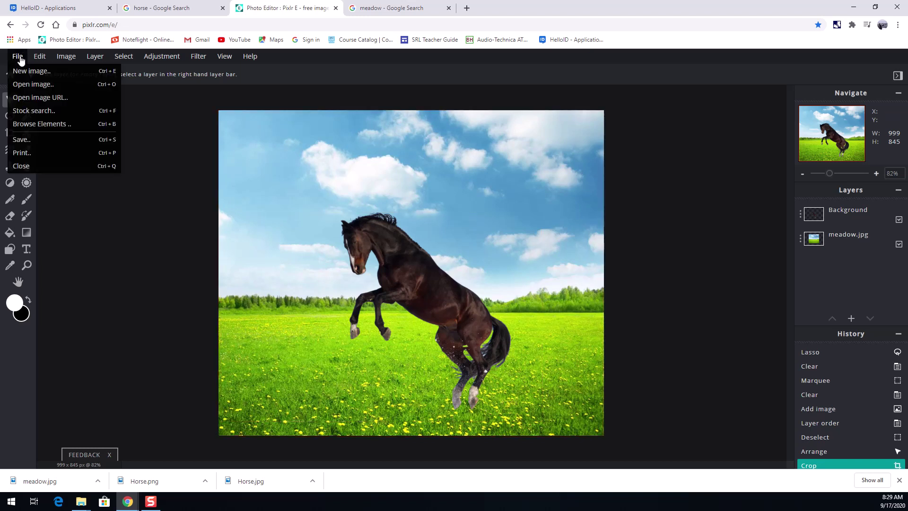
{"action": "left_click", "coordinate": [18, 56]}
{"action": "left_click", "coordinate": [23, 141]}
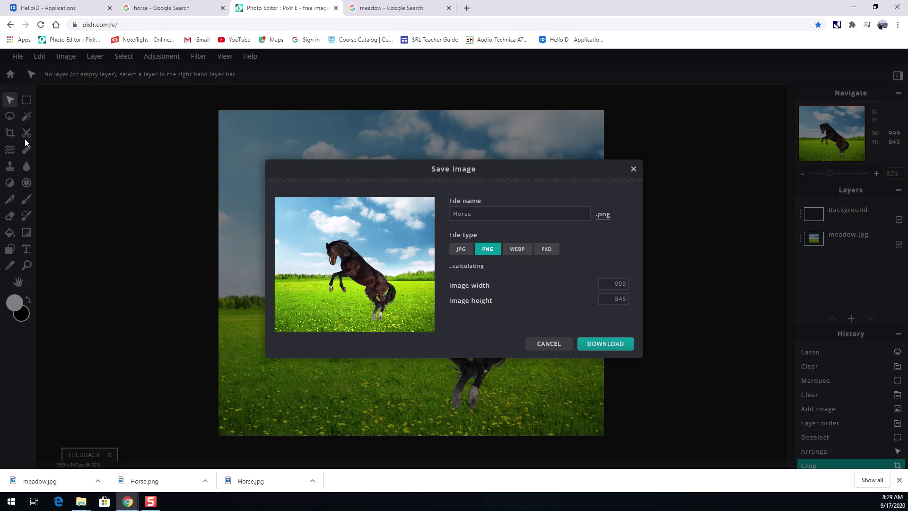
{"action": "left_click", "coordinate": [485, 218]}
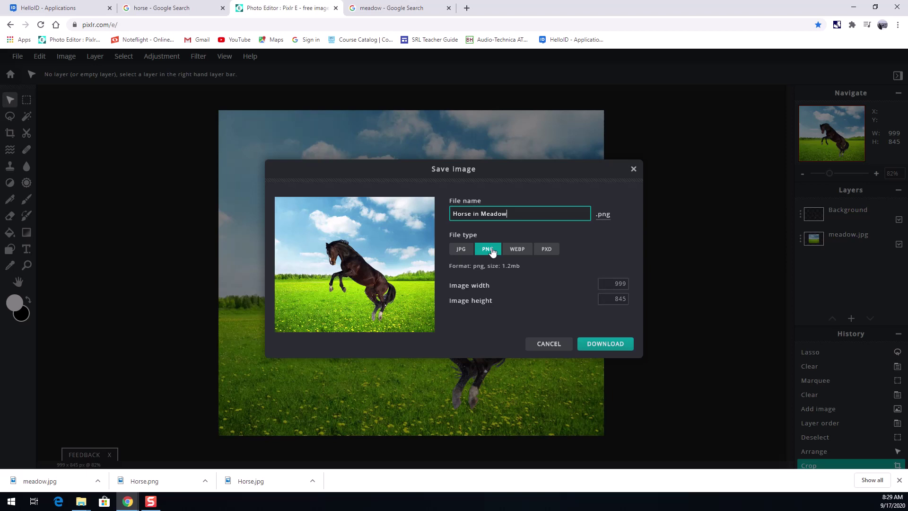
{"action": "left_click", "coordinate": [461, 253]}
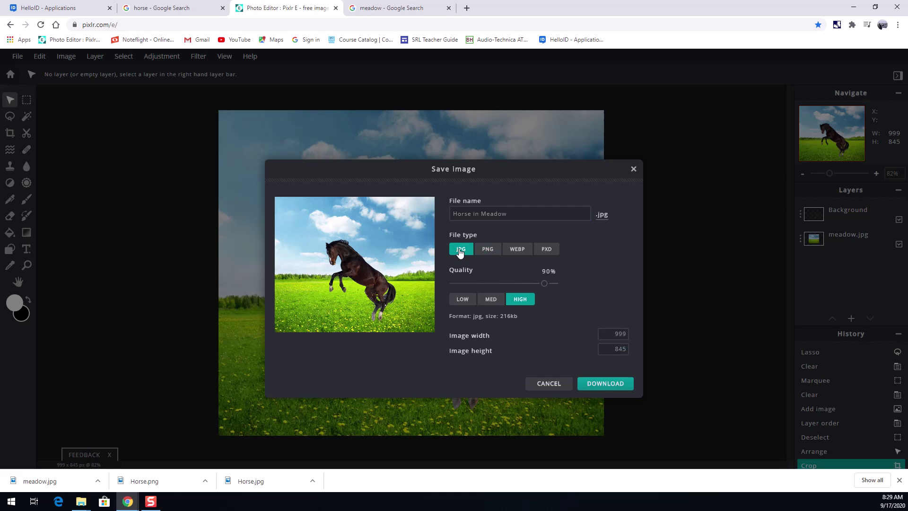
{"action": "left_click", "coordinate": [488, 252]}
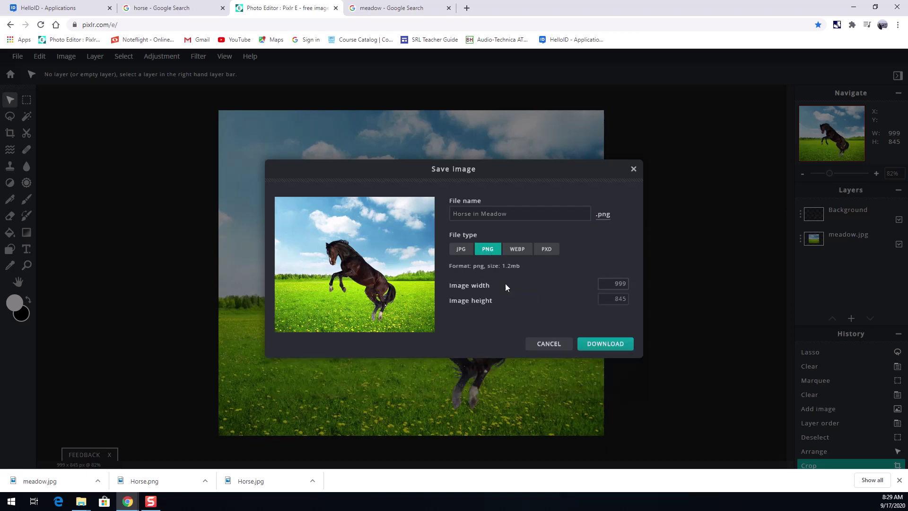
{"action": "left_click", "coordinate": [461, 251]}
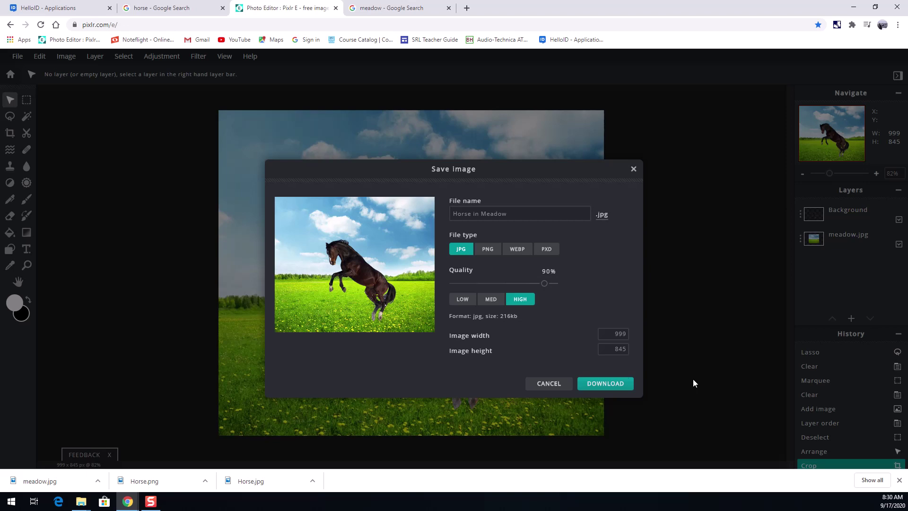
Download the composite JPG and close the confirmation window
{"action": "left_click", "coordinate": [609, 385]}
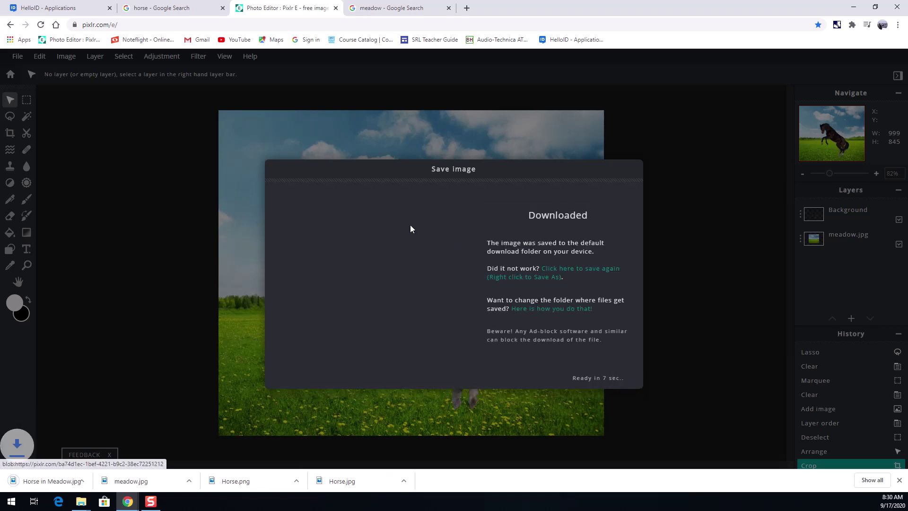
{"action": "left_click_drag", "start_coordinate": [436, 172], "coordinate": [537, 175]}
{"action": "left_click", "coordinate": [755, 173]}
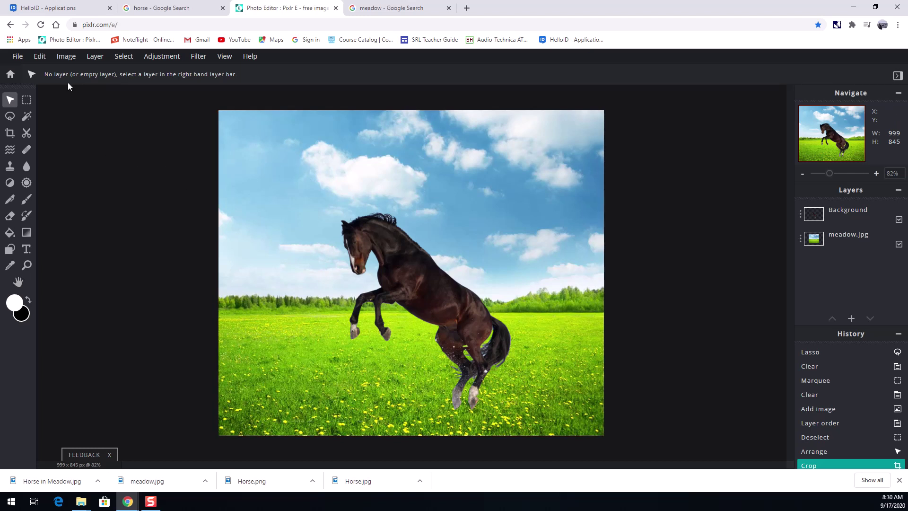
{"action": "left_click", "coordinate": [19, 56]}
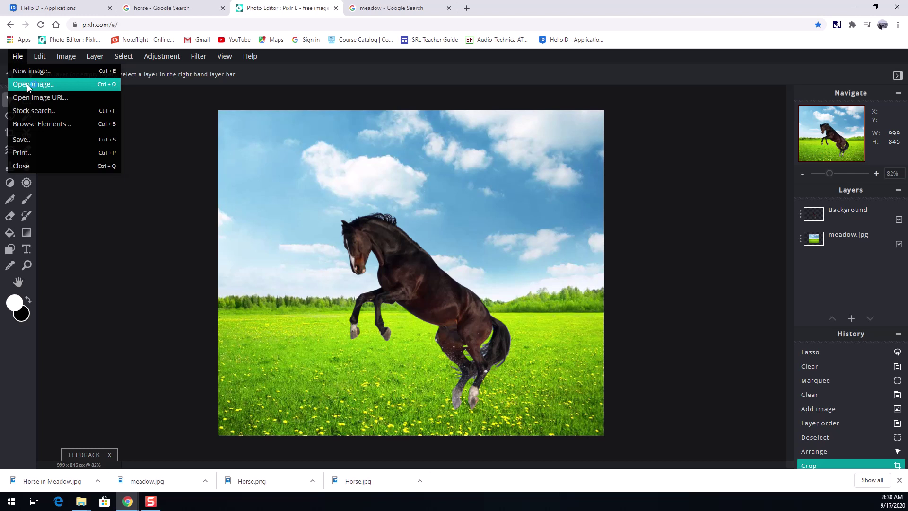
{"action": "left_click", "coordinate": [27, 84]}
{"action": "scroll", "coordinate": [246, 143], "scroll_direction": "down", "scroll_amount": 5}
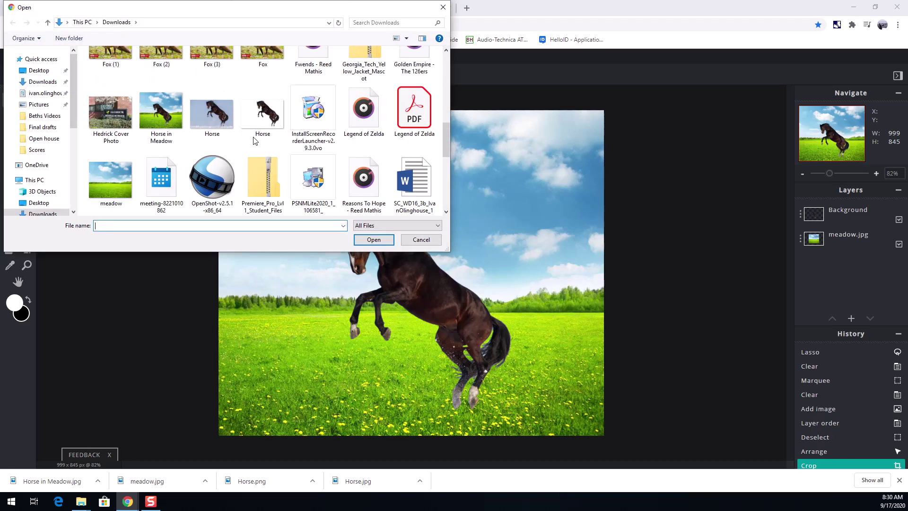
{"action": "left_click", "coordinate": [204, 108]}
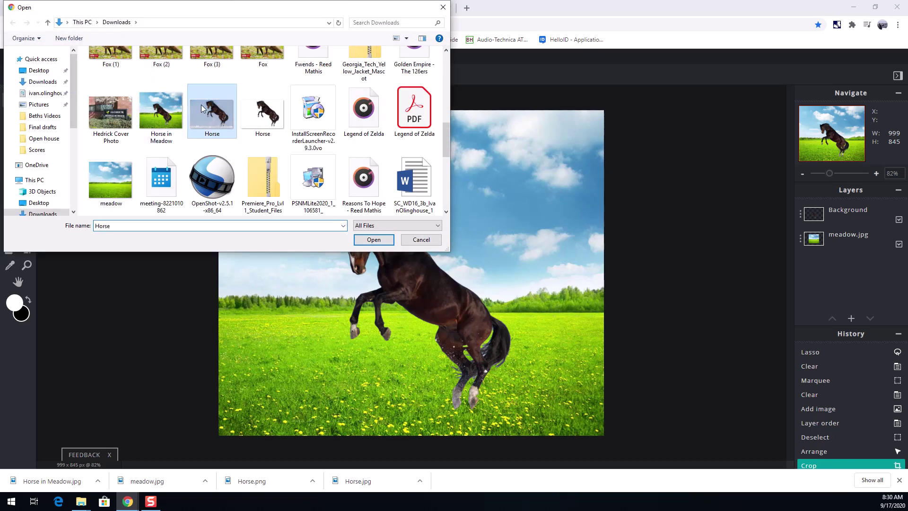
{"action": "left_click", "coordinate": [373, 241]}
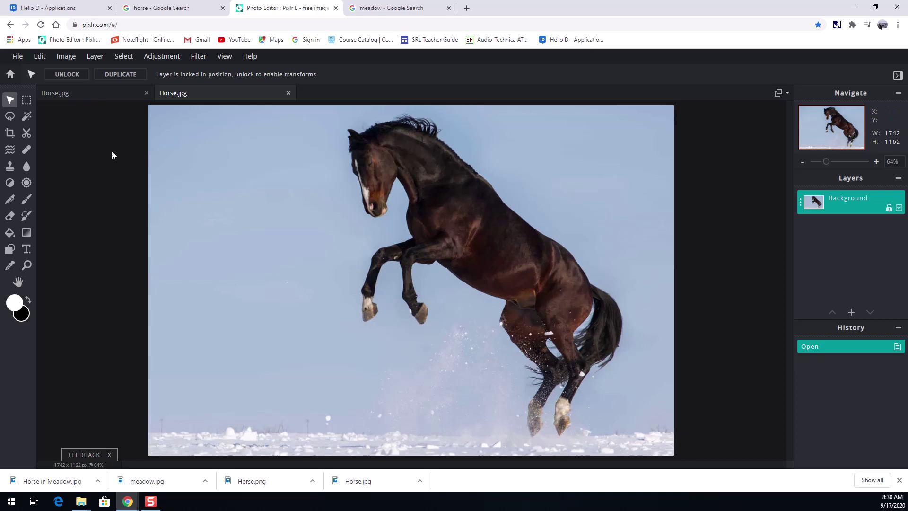
{"action": "left_click", "coordinate": [28, 118]}
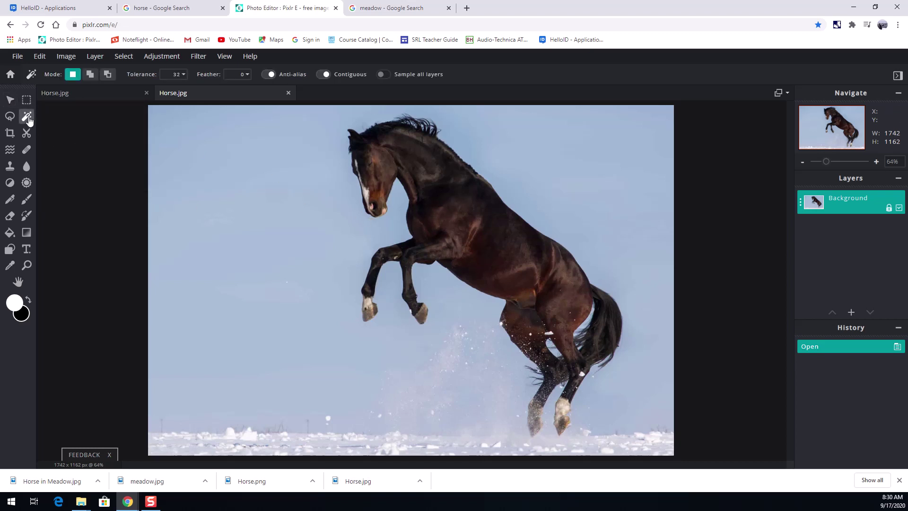
{"action": "left_click", "coordinate": [184, 74]}
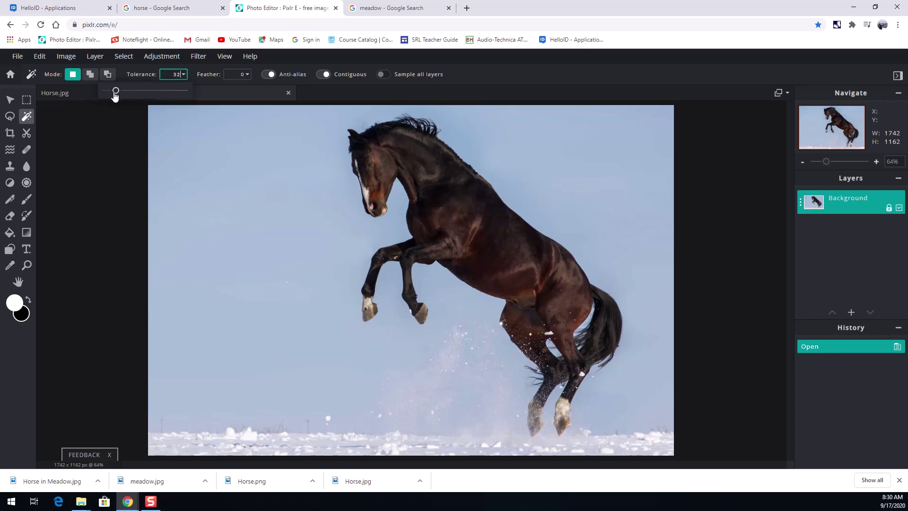
{"action": "left_click", "coordinate": [302, 189]}
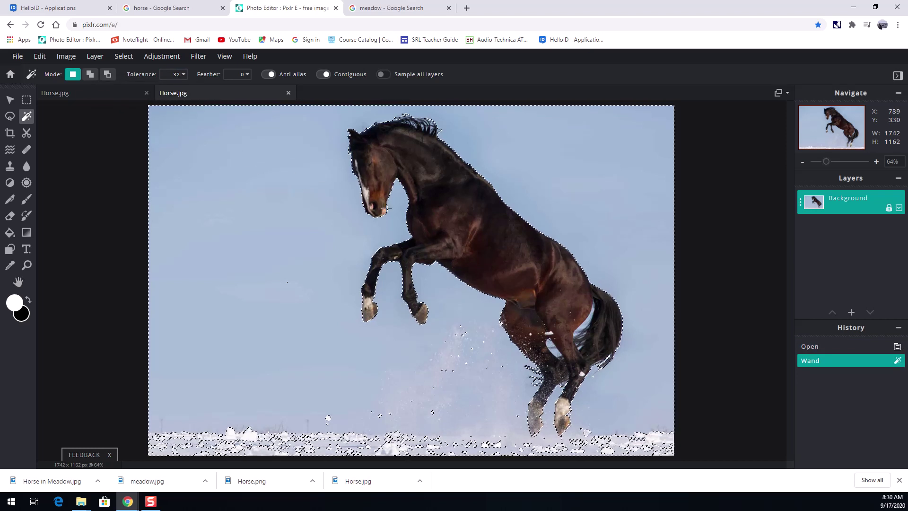
{"action": "scroll", "coordinate": [378, 209], "scroll_direction": "up", "scroll_amount": 5}
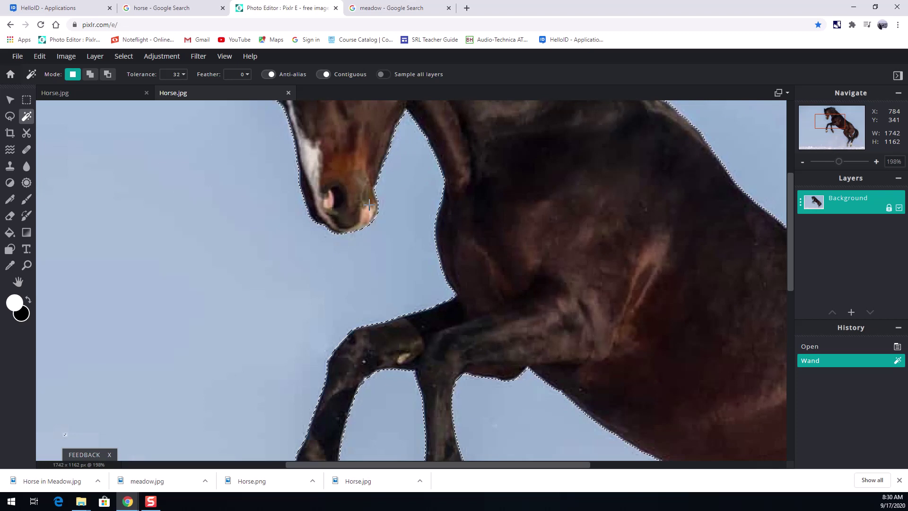
{"action": "key", "text": "Delete"}
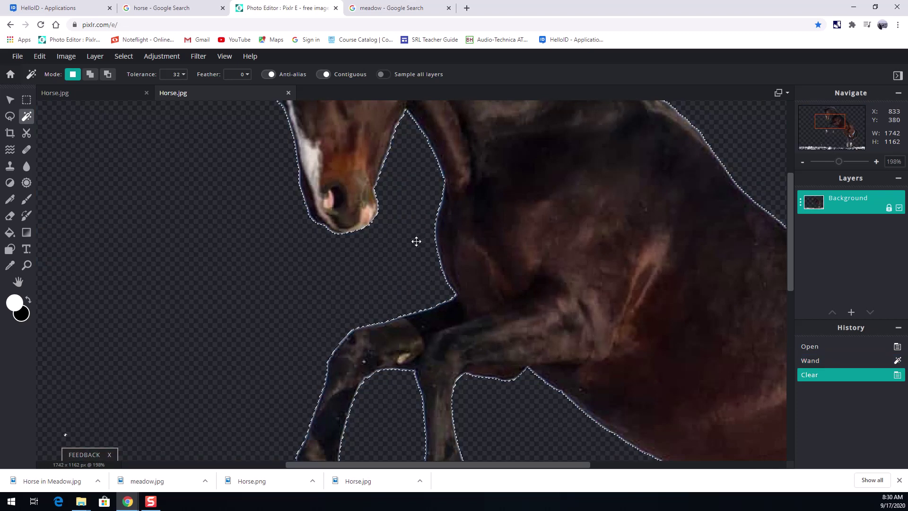
{"action": "key", "text": "ctrl+d"}
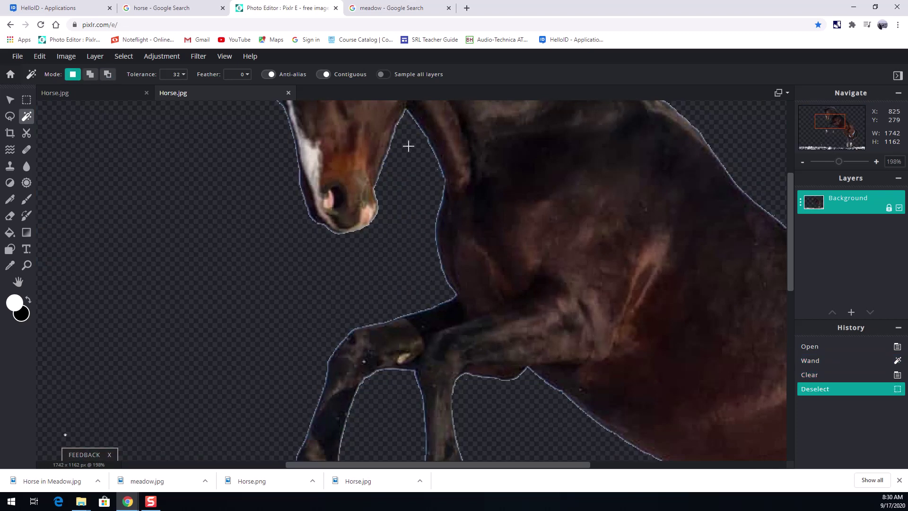
{"action": "scroll", "coordinate": [443, 338], "scroll_direction": "down", "scroll_amount": 3}
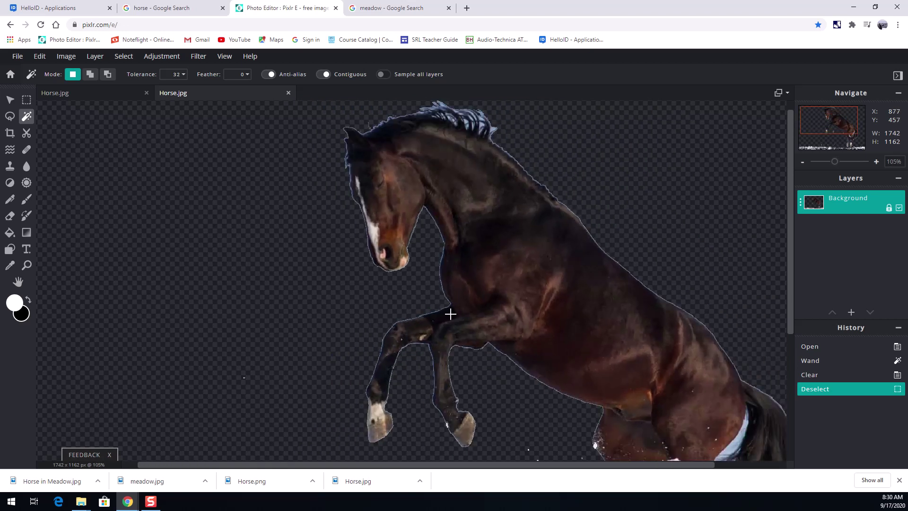
{"action": "key", "text": "alt"}
{"action": "key", "text": "ctrl+z"}
{"action": "key", "text": "ctrl+z"}
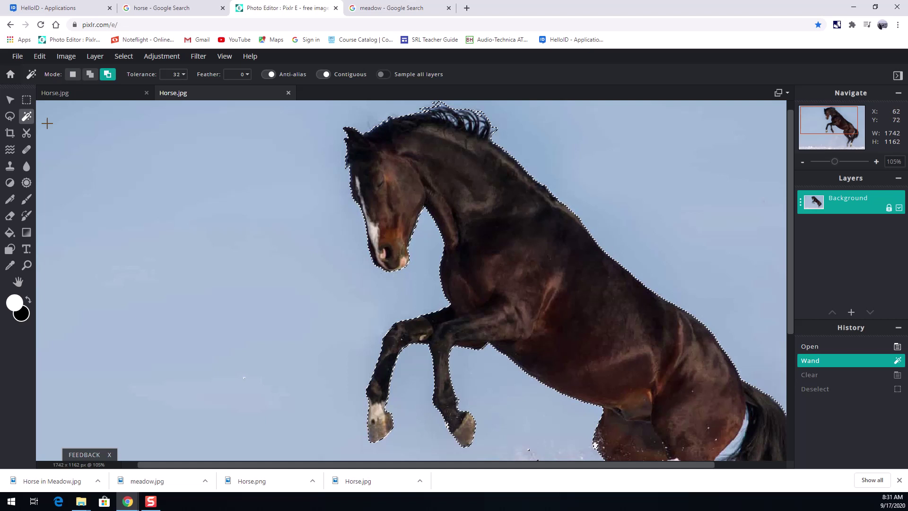
{"action": "key", "text": "ctrl+d"}
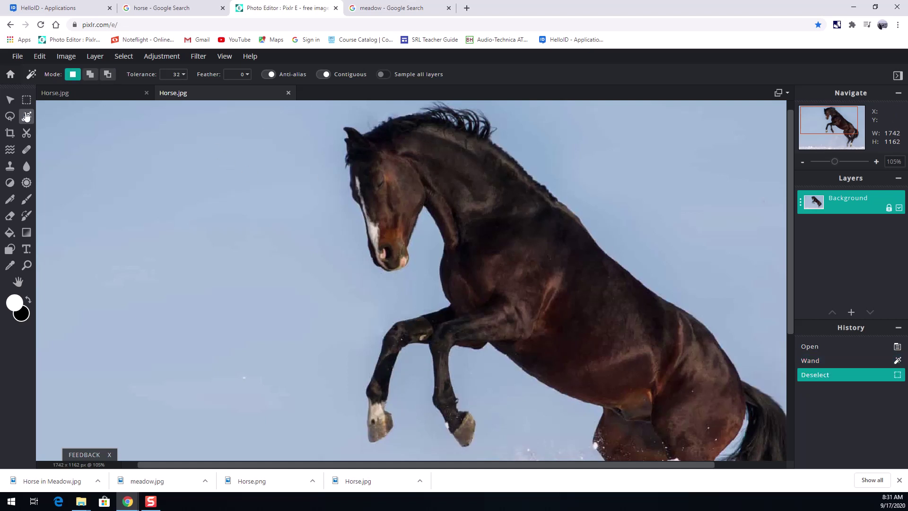
Raise the magic wand tolerance to 151 and erase the selected sky
{"action": "left_click", "coordinate": [185, 74]}
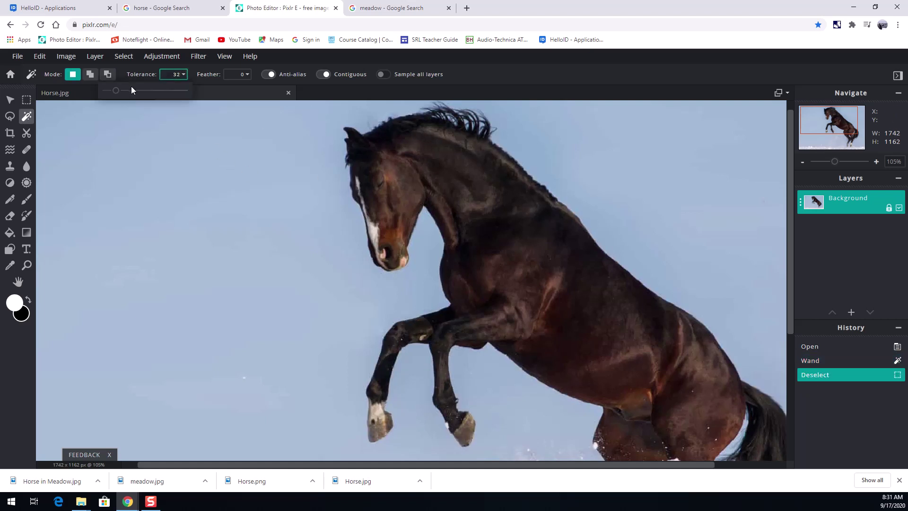
{"action": "left_click_drag", "start_coordinate": [132, 89], "coordinate": [152, 91]}
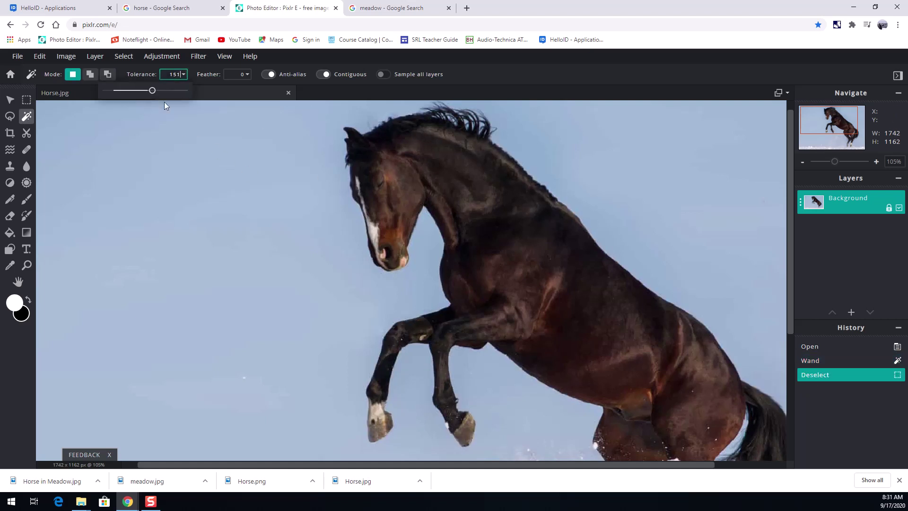
{"action": "left_click", "coordinate": [246, 167]}
{"action": "scroll", "coordinate": [350, 265], "scroll_direction": "down", "scroll_amount": 2}
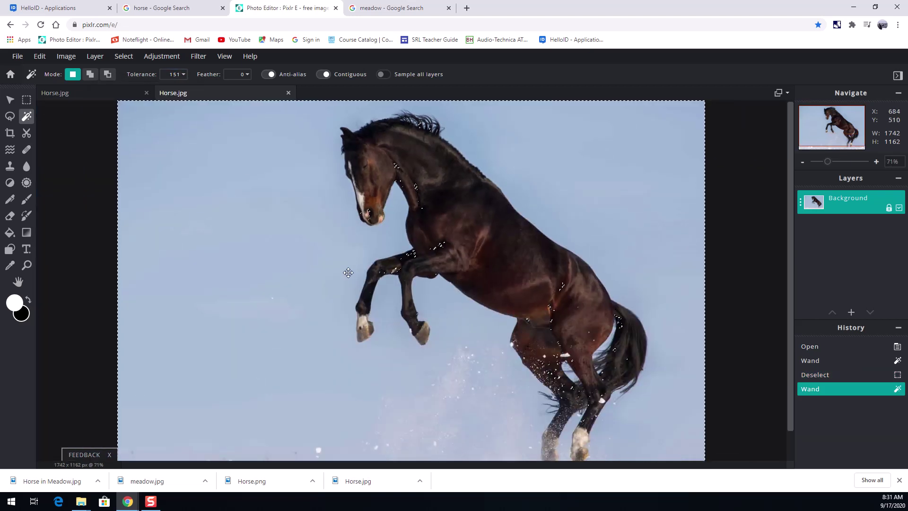
{"action": "key", "text": "Delete"}
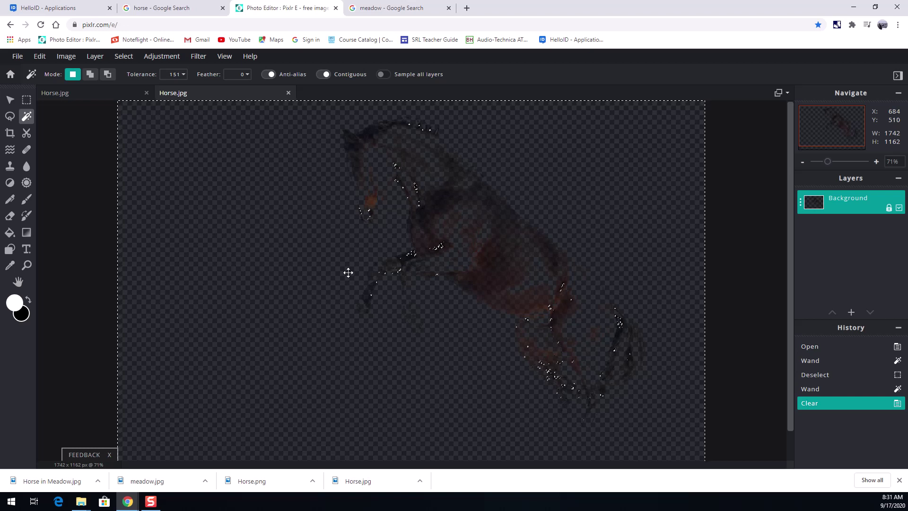
Undo the trial cut, erase and selection to restore the original photo
{"action": "key", "text": "ctrl+x"}
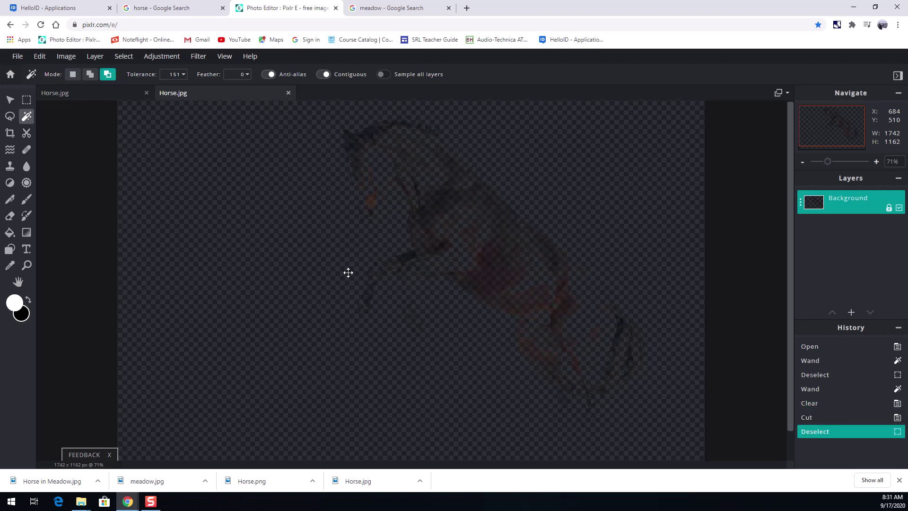
{"action": "key", "text": "alt"}
{"action": "key", "text": "ctrl+z"}
{"action": "key", "text": "ctrl+z"}
{"action": "key", "text": "ctrl+z"}
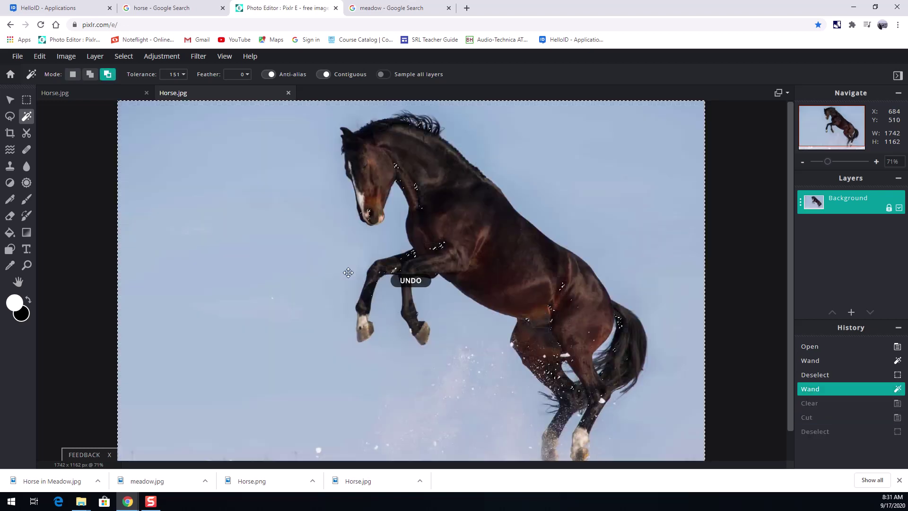
{"action": "key", "text": "ctrl+z"}
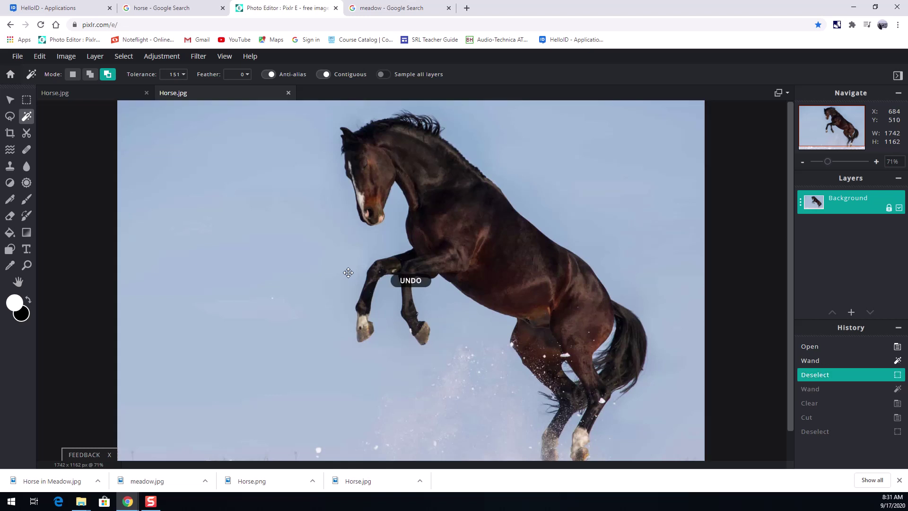
Try erasing the sky at a much lower tolerance, then undo the erase
{"action": "left_click", "coordinate": [181, 73]}
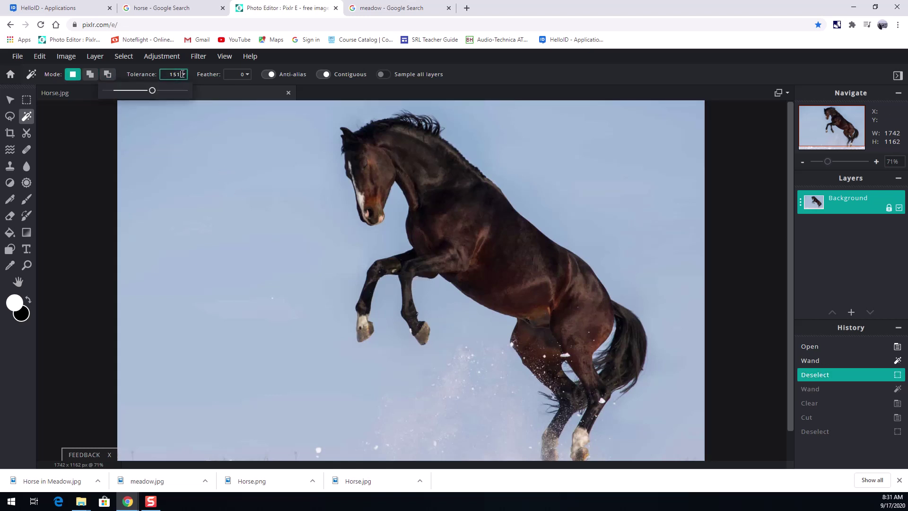
{"action": "left_click_drag", "start_coordinate": [152, 91], "coordinate": [118, 102]}
{"action": "left_click", "coordinate": [270, 176]}
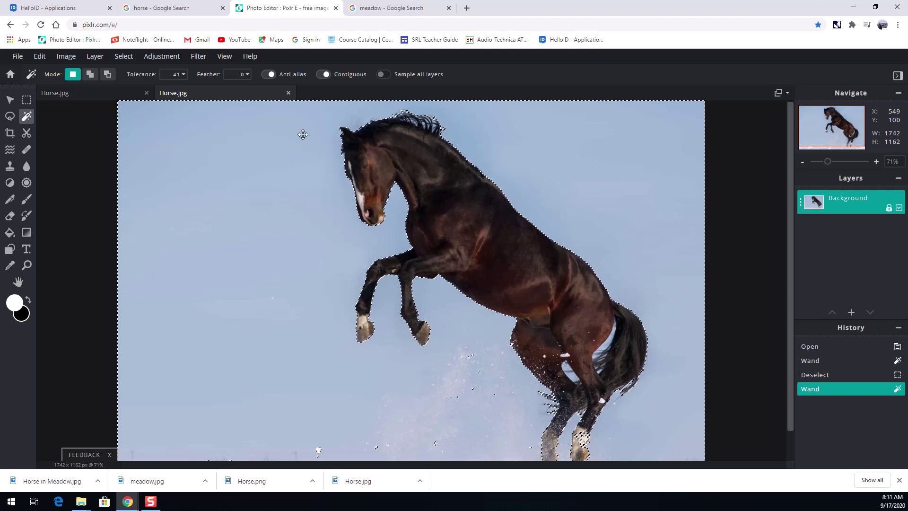
{"action": "key", "text": "Delete"}
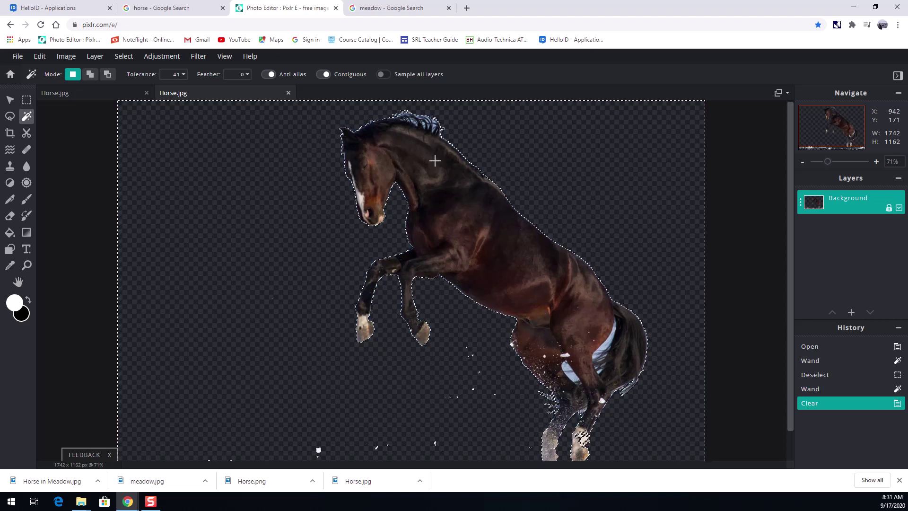
{"action": "key", "text": "ctrl+d"}
{"action": "scroll", "coordinate": [405, 216], "scroll_direction": "up", "scroll_amount": 3}
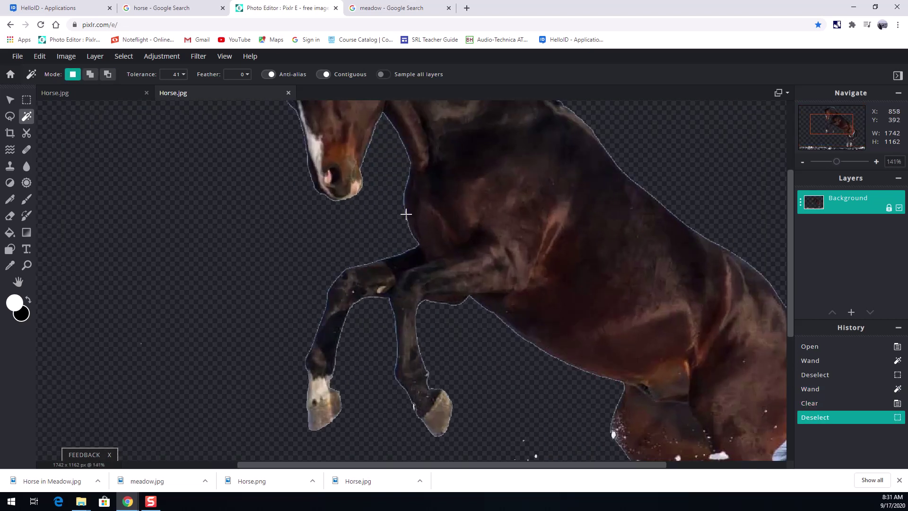
{"action": "key", "text": "ctrl+z"}
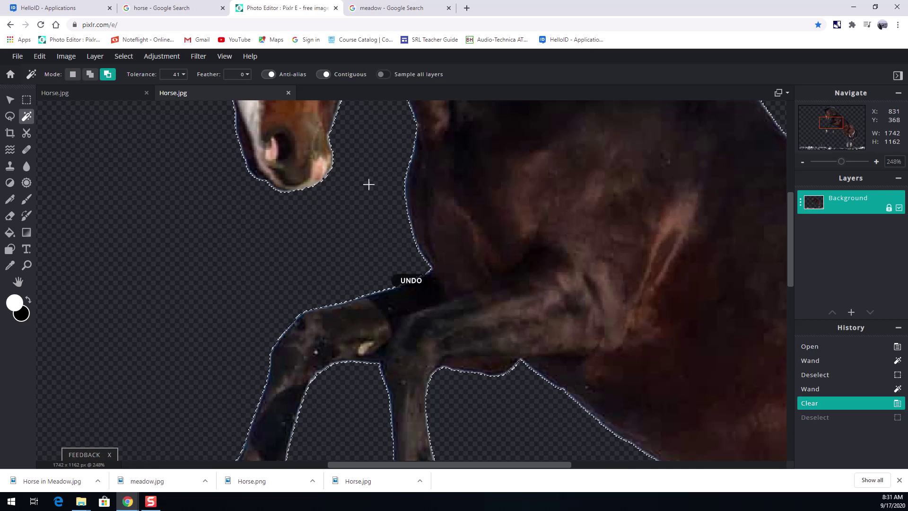
{"action": "key", "text": "ctrl+z"}
At tolerance 54, wand-select the sky, erase it to transparency, and deselect
{"action": "left_click", "coordinate": [176, 77]}
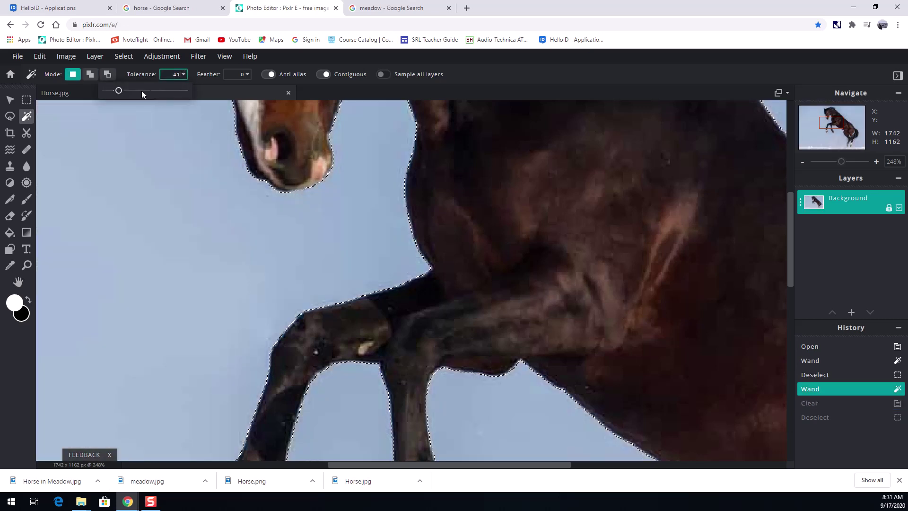
{"action": "left_click_drag", "start_coordinate": [117, 90], "coordinate": [123, 92]}
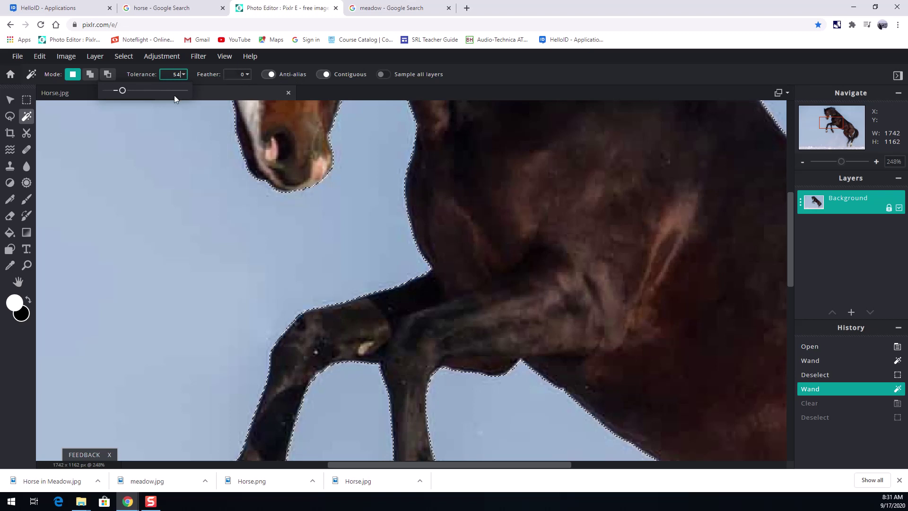
{"action": "key", "text": "alt"}
{"action": "mouse_move", "coordinate": [285, 248]}
{"action": "left_mouse_down"}
{"action": "mouse_move", "coordinate": [279, 254]}
{"action": "mouse_move", "coordinate": [282, 240]}
{"action": "mouse_move", "coordinate": [263, 232]}
{"action": "mouse_move", "coordinate": [296, 236]}
{"action": "left_mouse_up"}
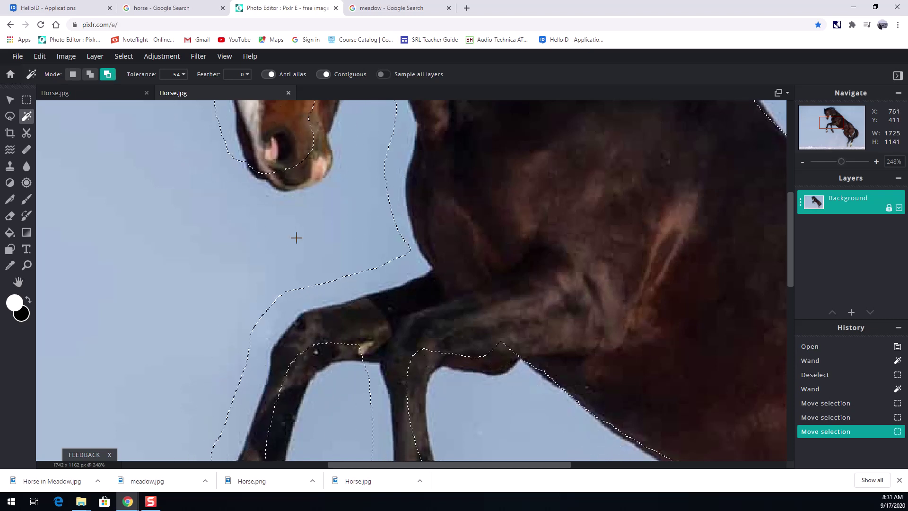
{"action": "key", "text": "ctrl+d"}
{"action": "left_click", "coordinate": [323, 239]}
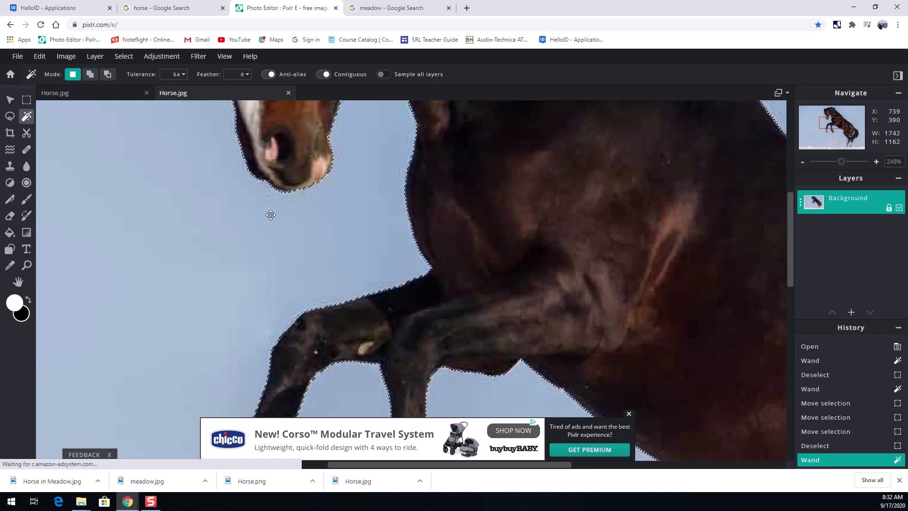
{"action": "key", "text": "Delete"}
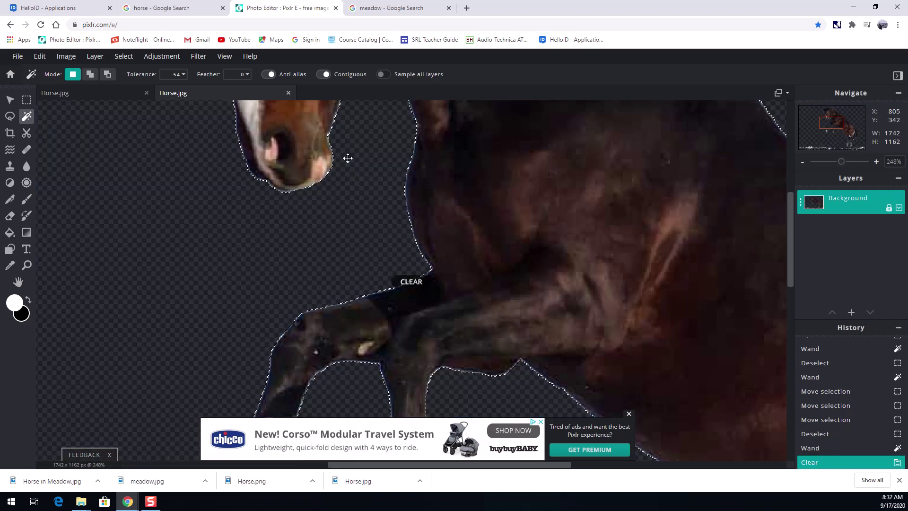
{"action": "key", "text": "ctrl+d"}
{"action": "scroll", "coordinate": [440, 274], "scroll_direction": "down", "scroll_amount": 5}
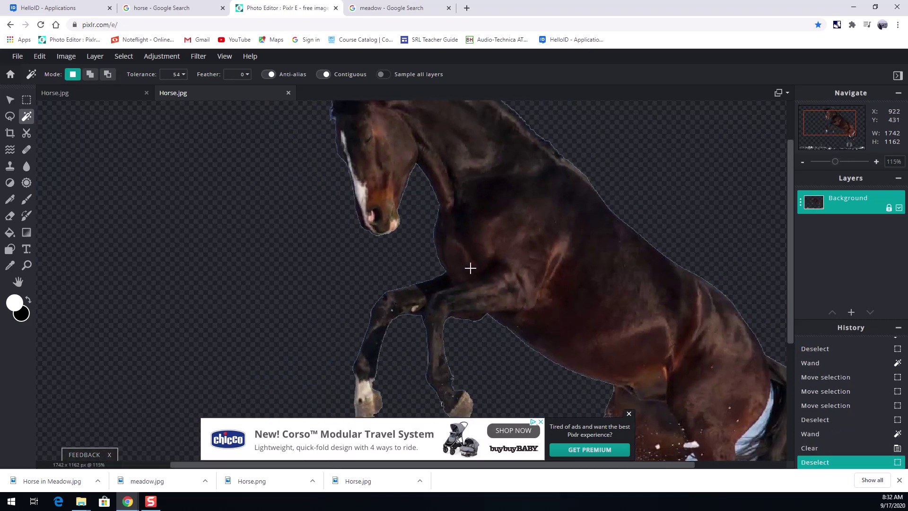
{"action": "scroll", "coordinate": [478, 271], "scroll_direction": "down", "scroll_amount": 1}
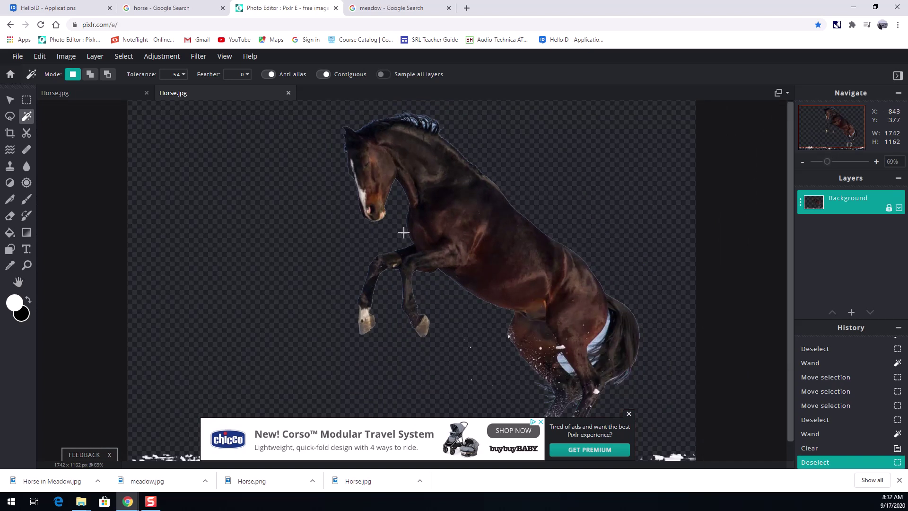
{"action": "scroll", "coordinate": [425, 240], "scroll_direction": "up", "scroll_amount": 4}
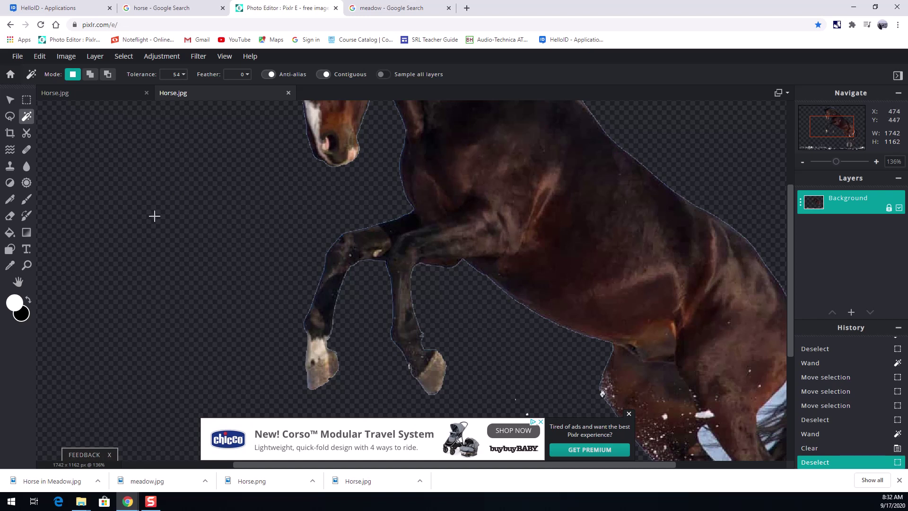
Fit the whole cut-out horse in view and close the advertisement banner
{"action": "key", "text": "ctrl+0"}
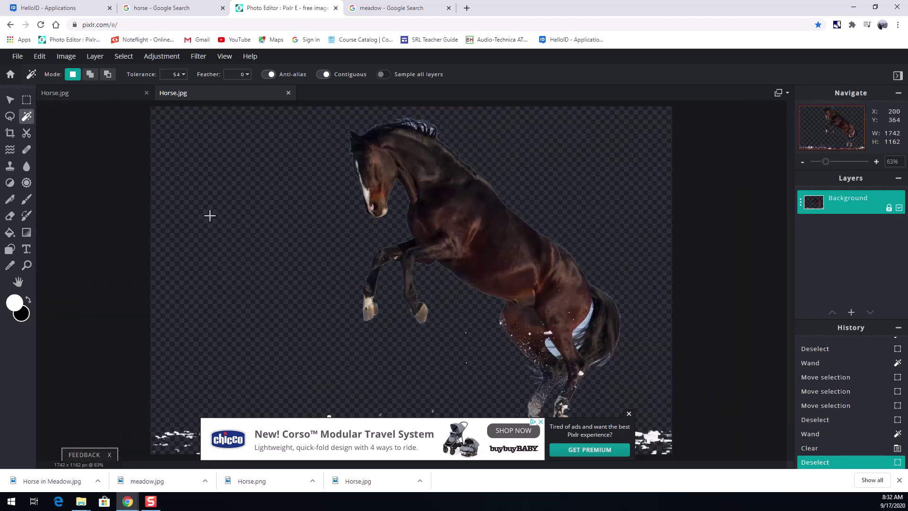
{"action": "left_click", "coordinate": [629, 415]}
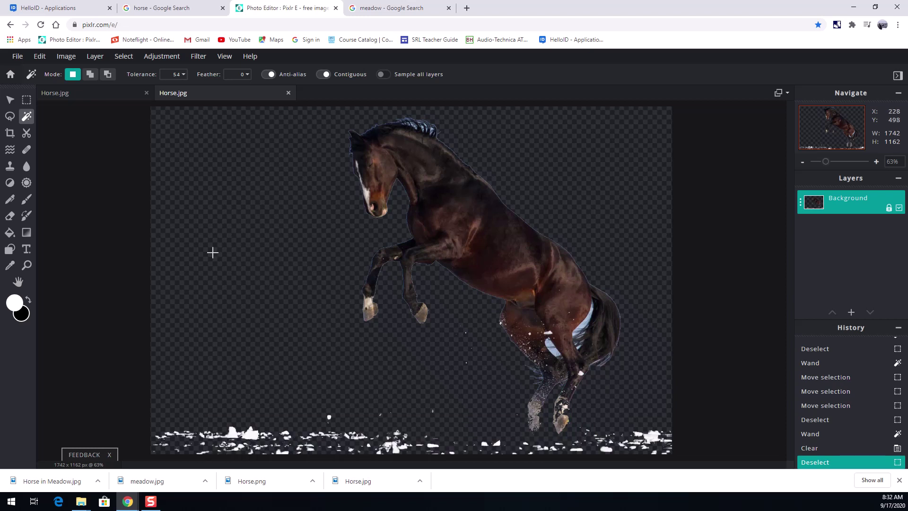